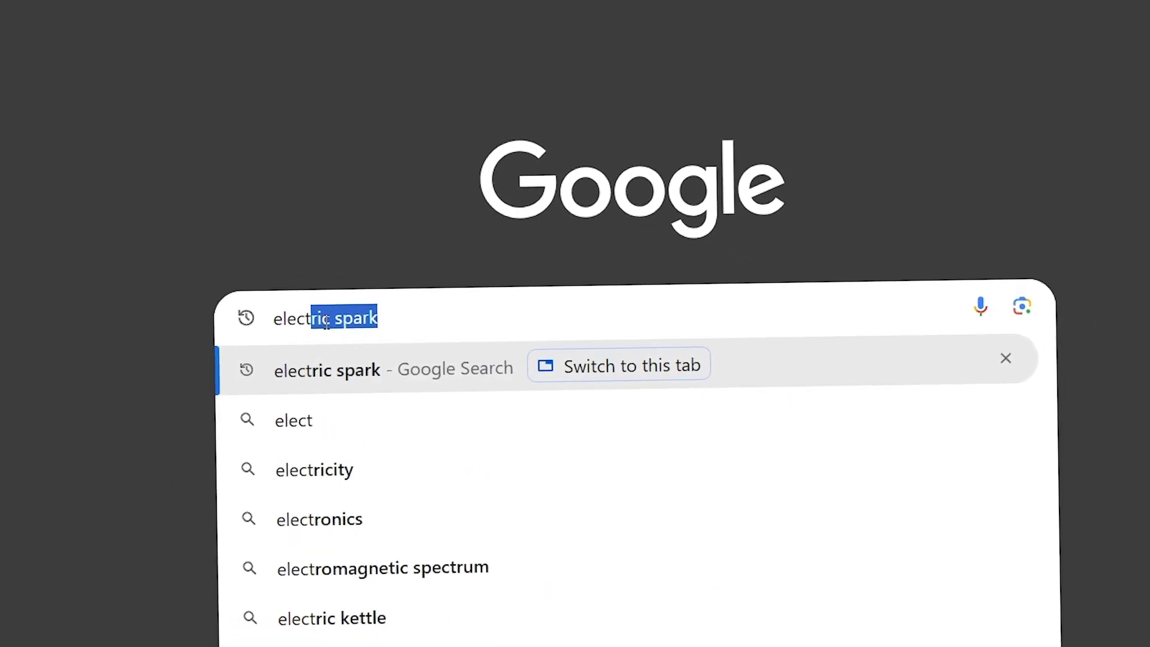
Search Google Images for 'electric sparks' and preview the blue horizontal lightning picture
type("ic sparks")
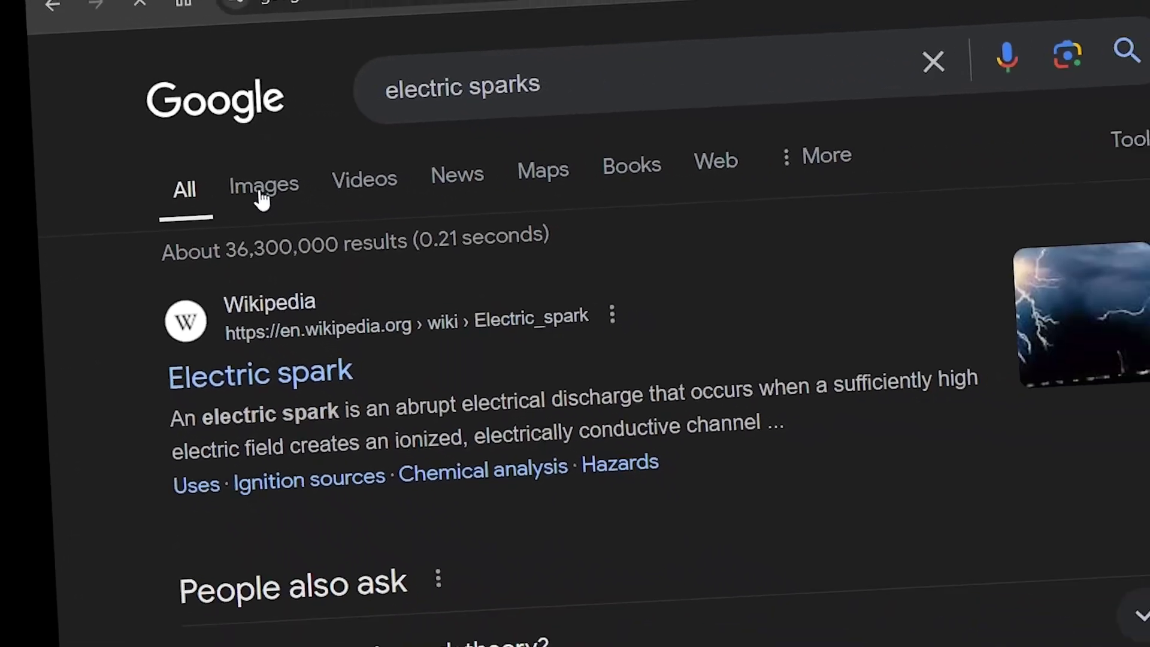
left_click(257, 190)
scroll(803, 429, "down", 3)
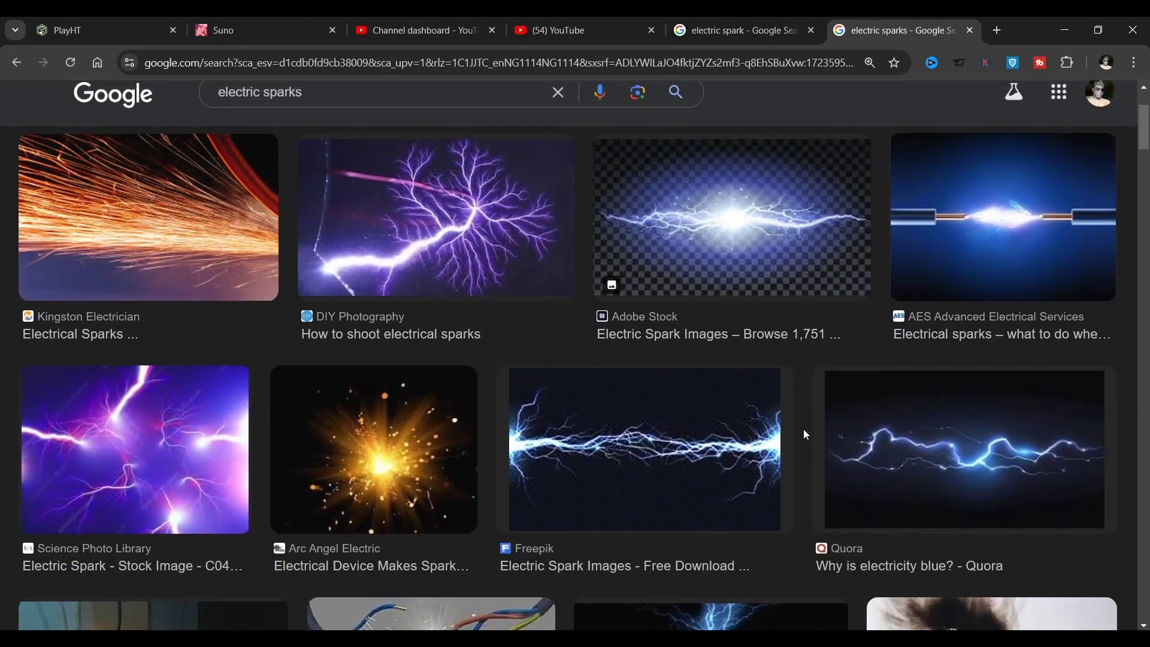
scroll(803, 428, "down", 1)
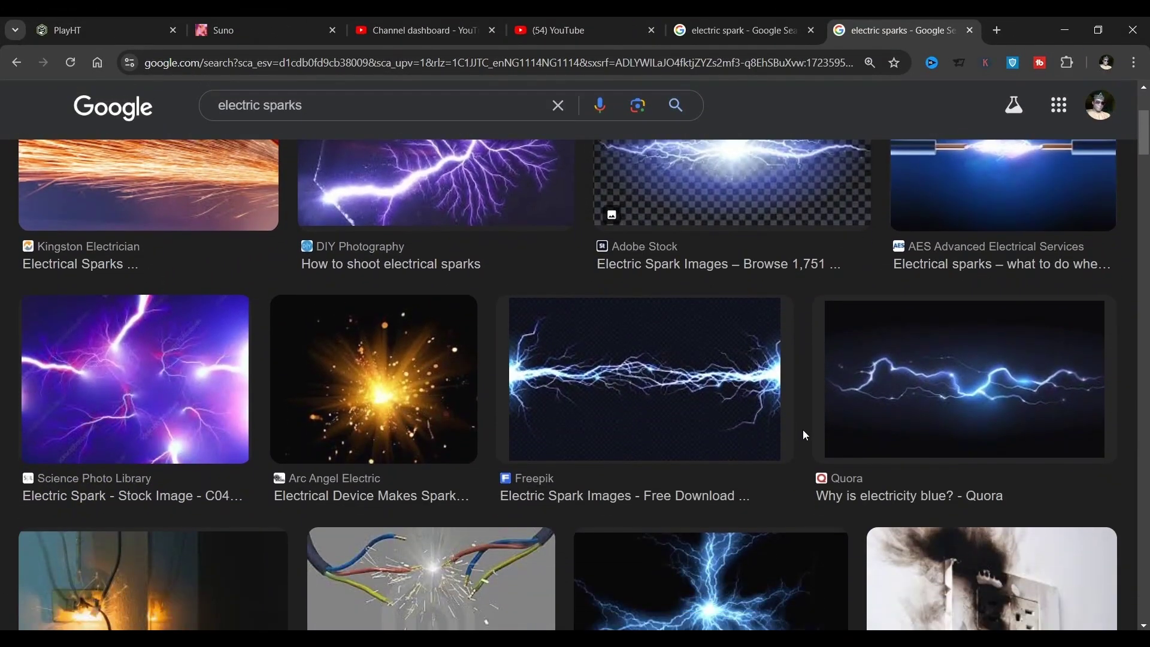
left_click(979, 371)
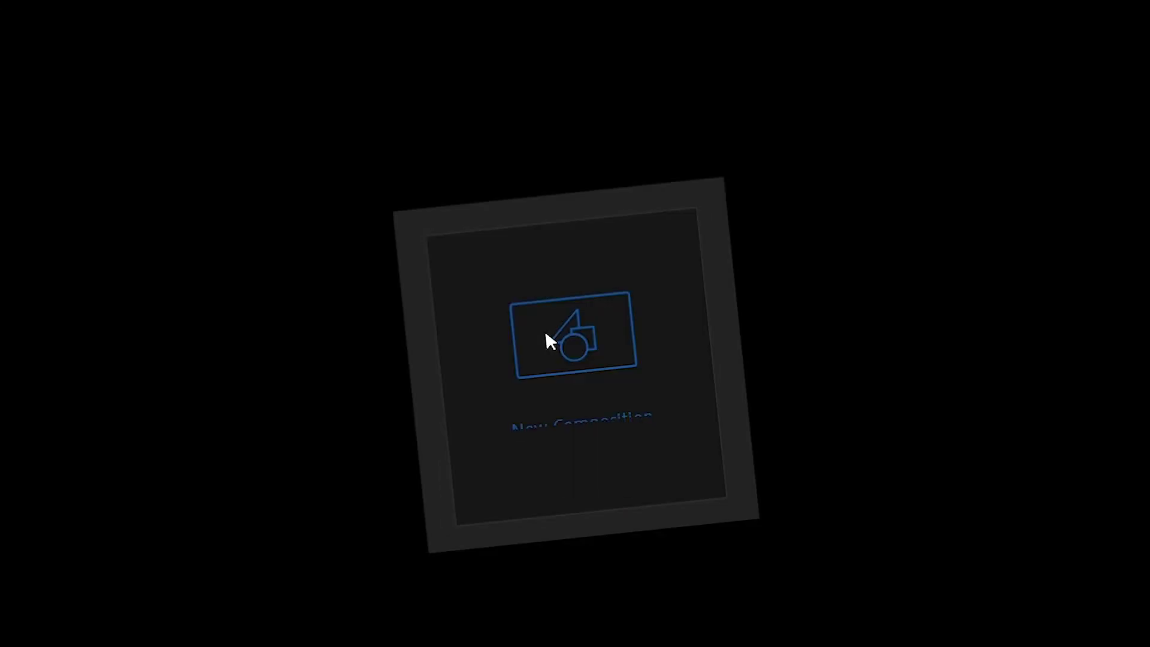
Create 1920×1080, 30 fps, 10-second compositions 'Electric Spark Logo Animation' and 'SPark'
left_click(548, 337)
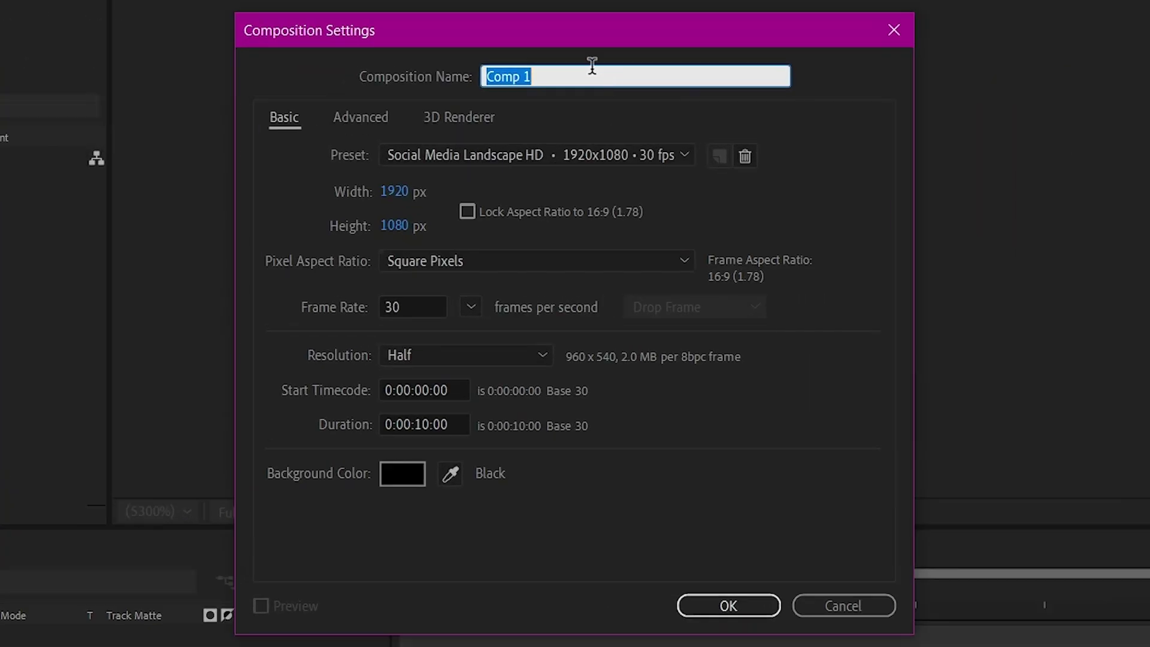
type("Electric Spark Logo Animation")
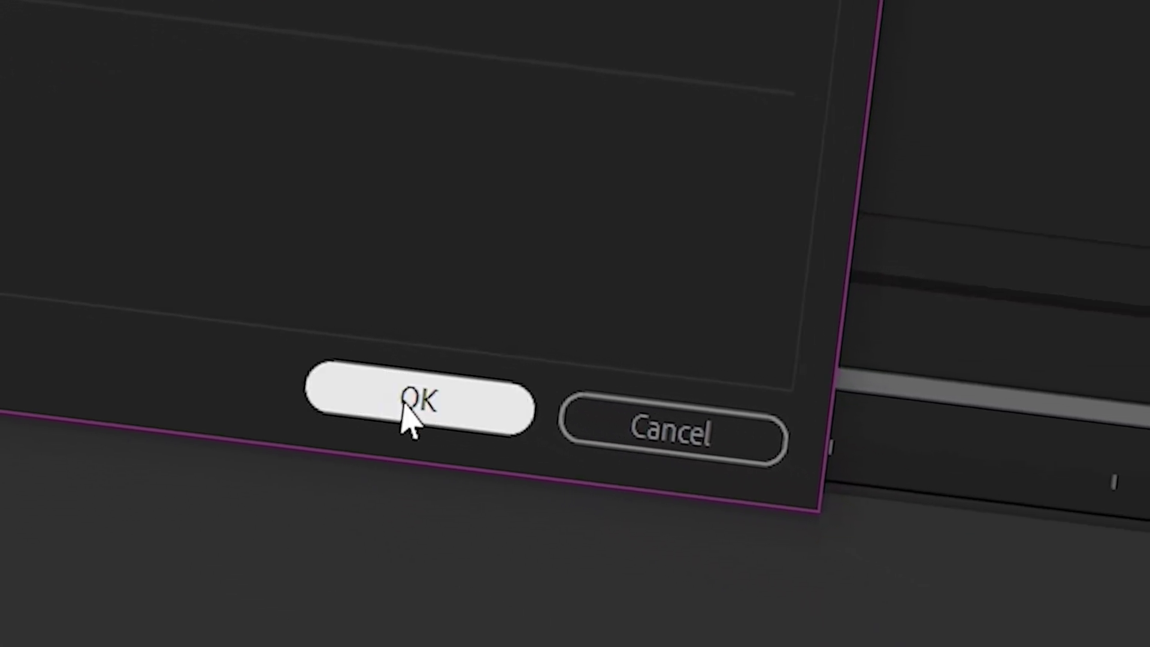
left_click(409, 412)
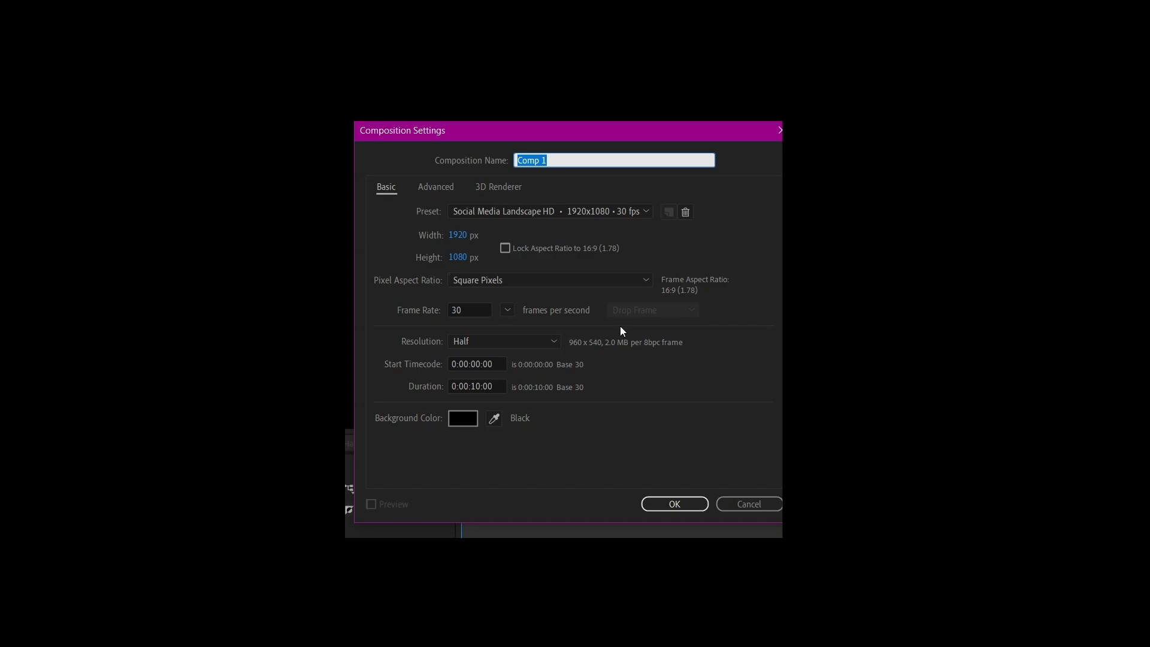
type("SPark")
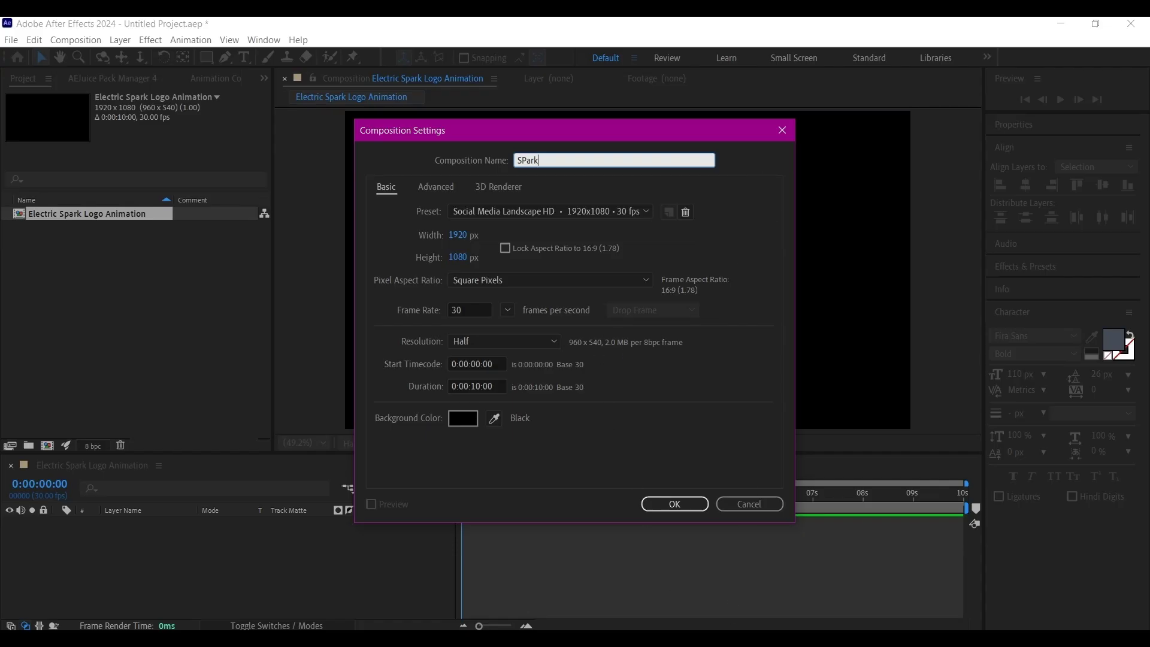
left_click(670, 509)
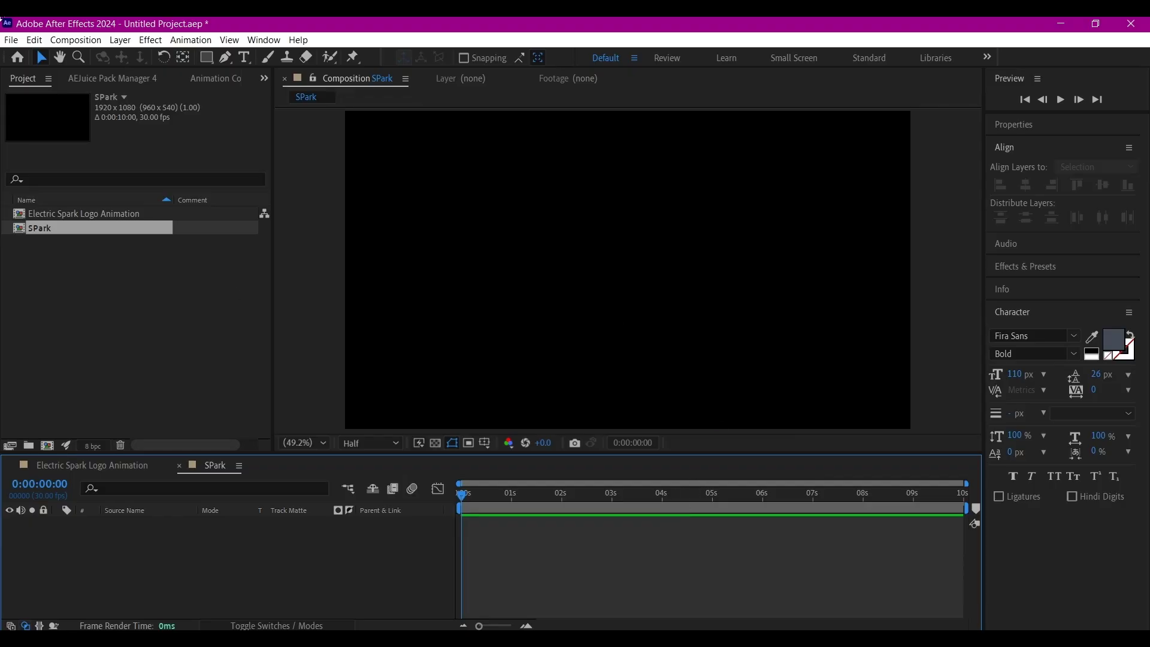
Draw a straight horizontal Pen line across SPark with an 8 px white stroke and no fill
left_click(225, 58)
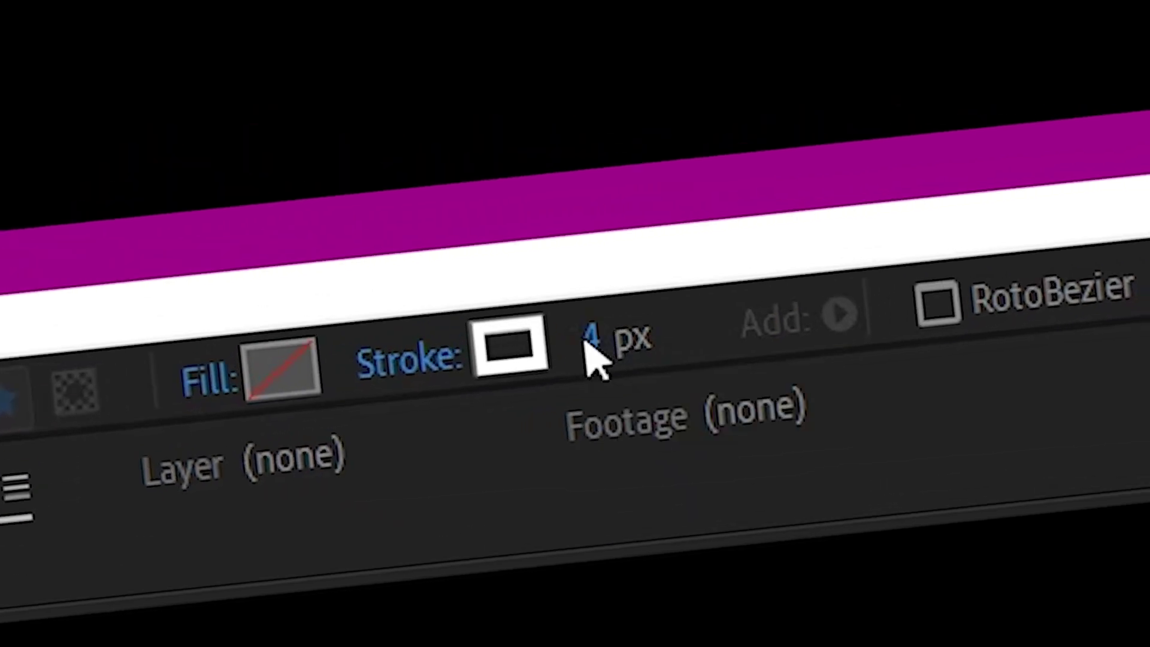
left_click(605, 344)
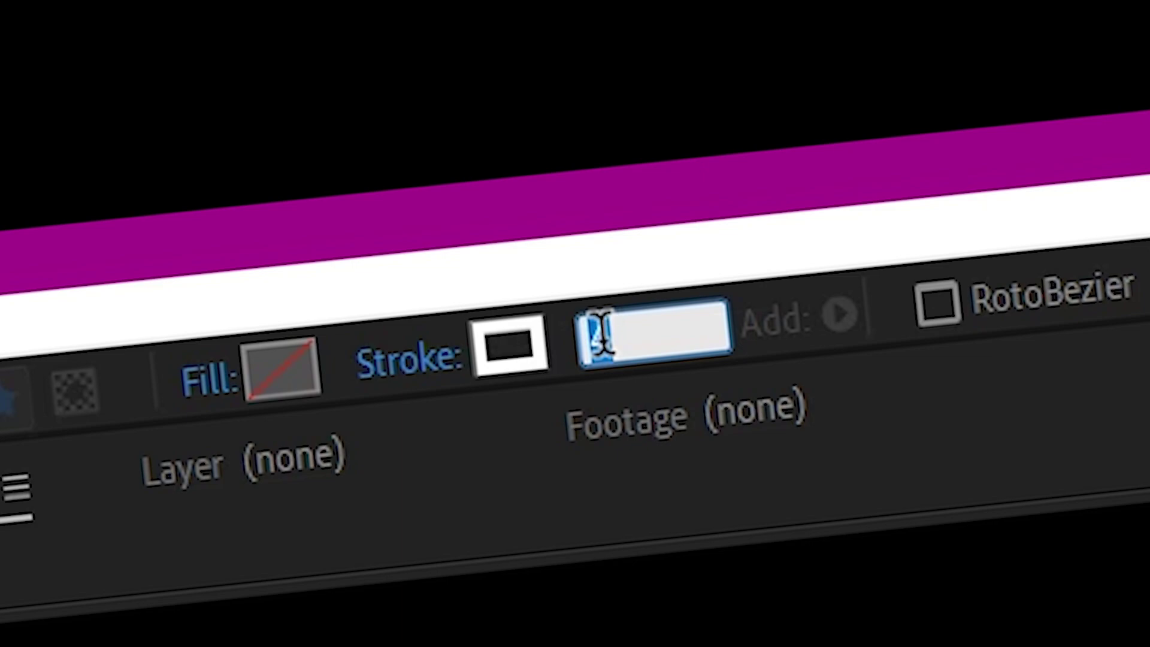
type("8")
key("Return")
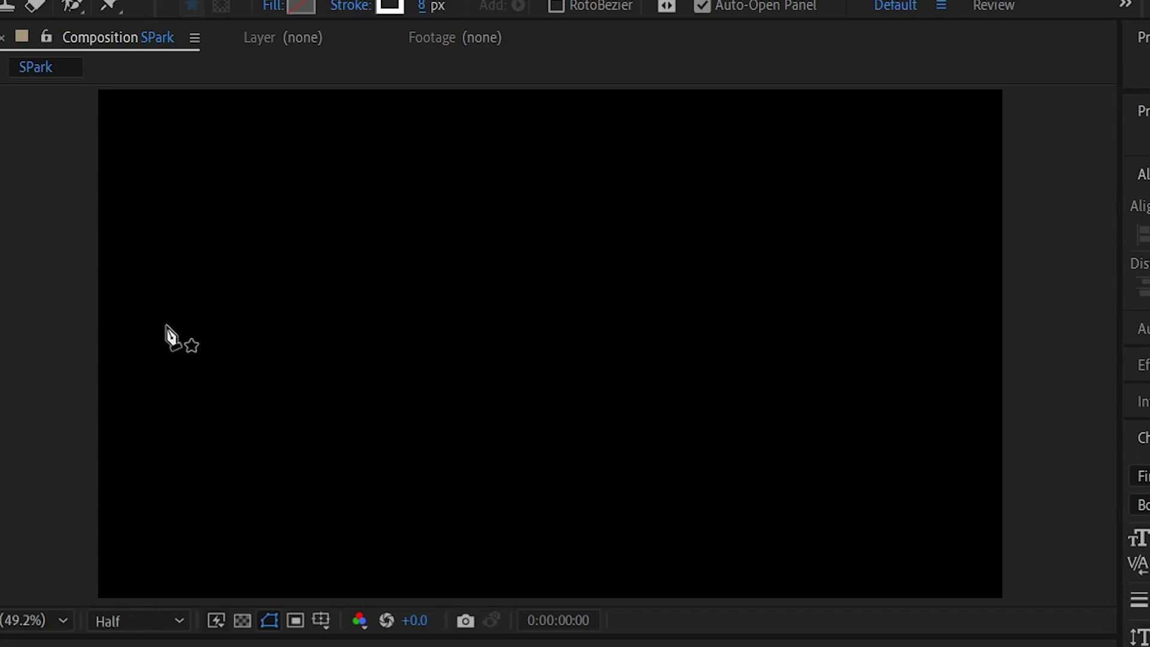
left_click(387, 260)
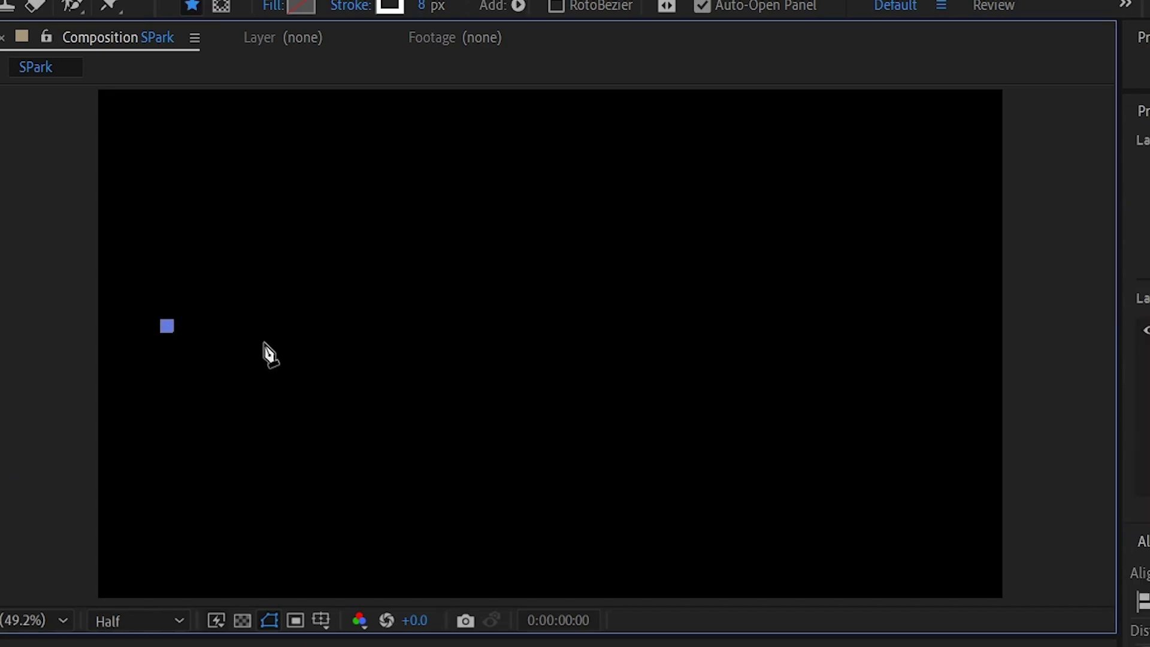
key("shift")
left_click(949, 336, "shift")
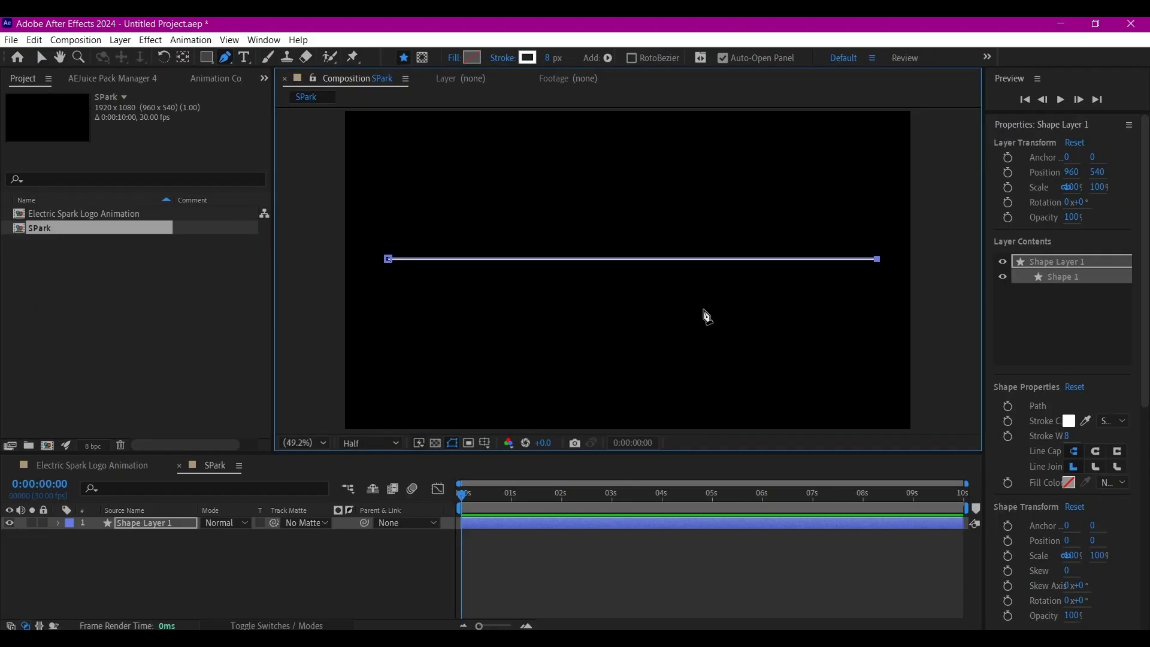
key("v")
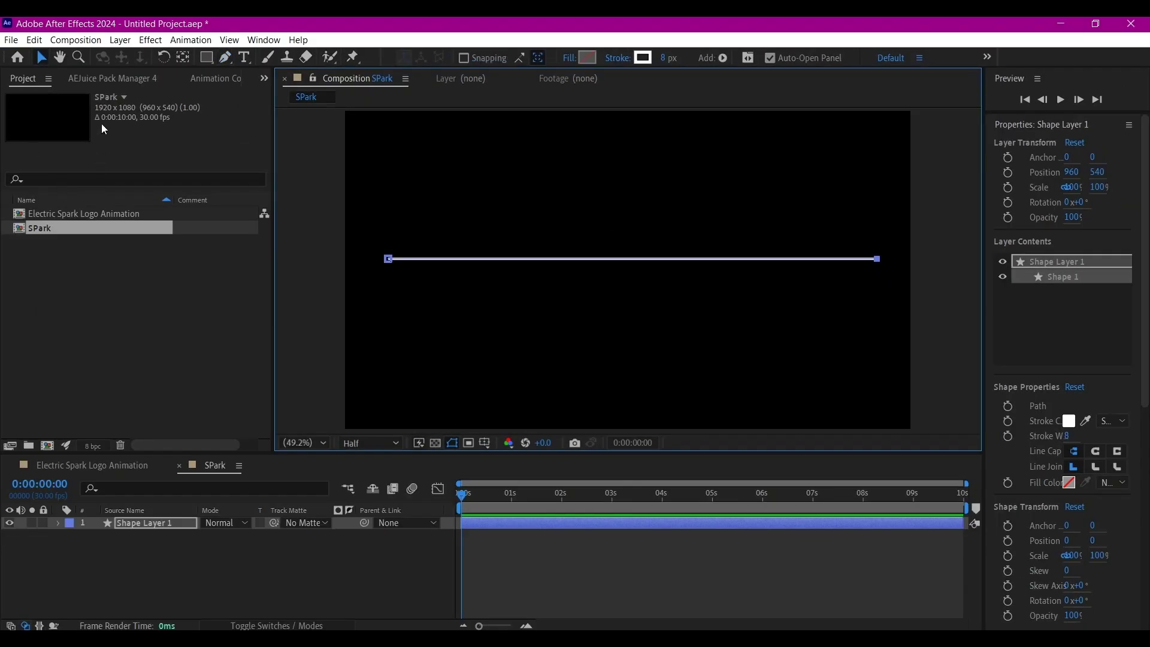
Centre Shape Layer 1's anchor point on the line and align it vertically to the composition
key("ctrl")
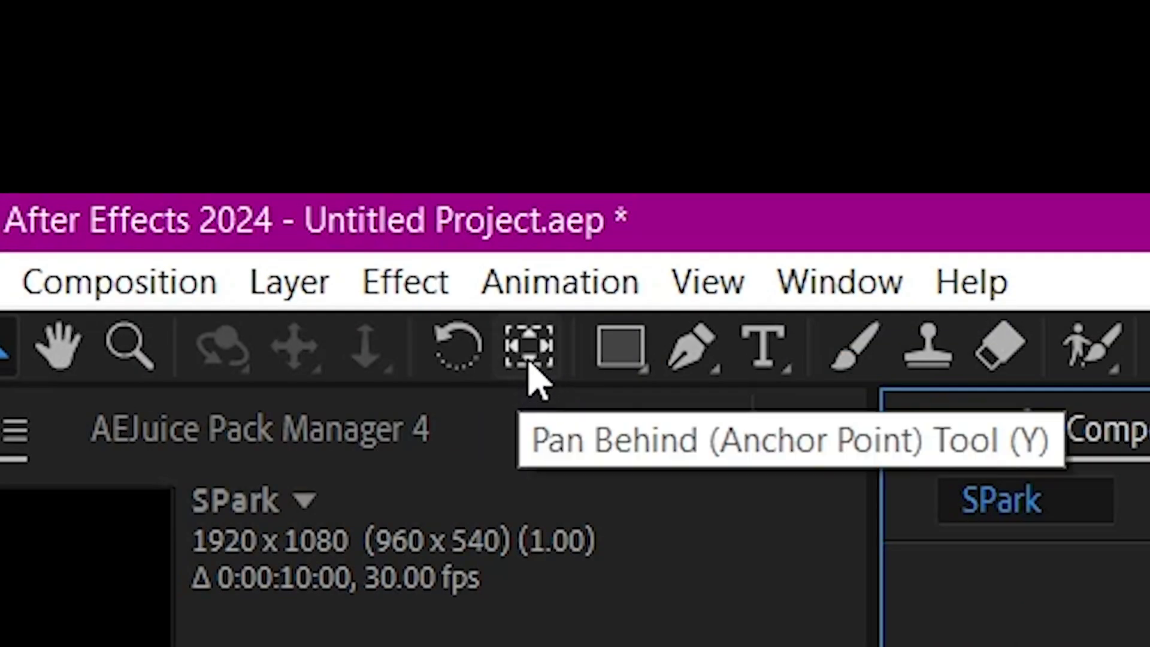
left_click(532, 369)
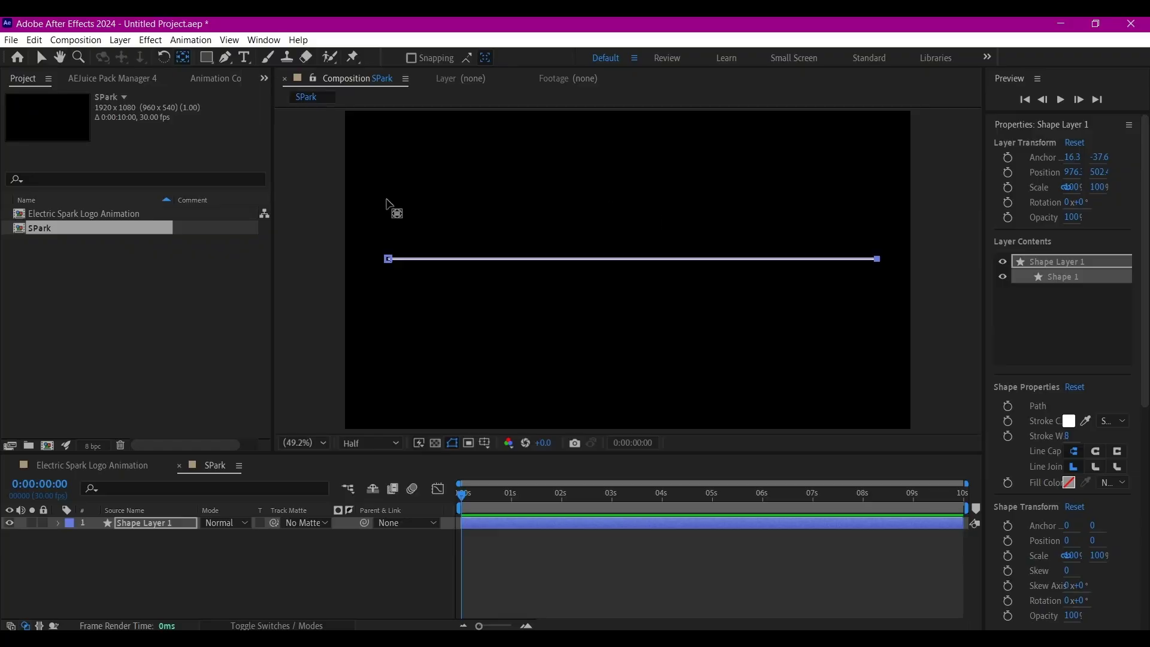
left_click(333, 222)
key("v")
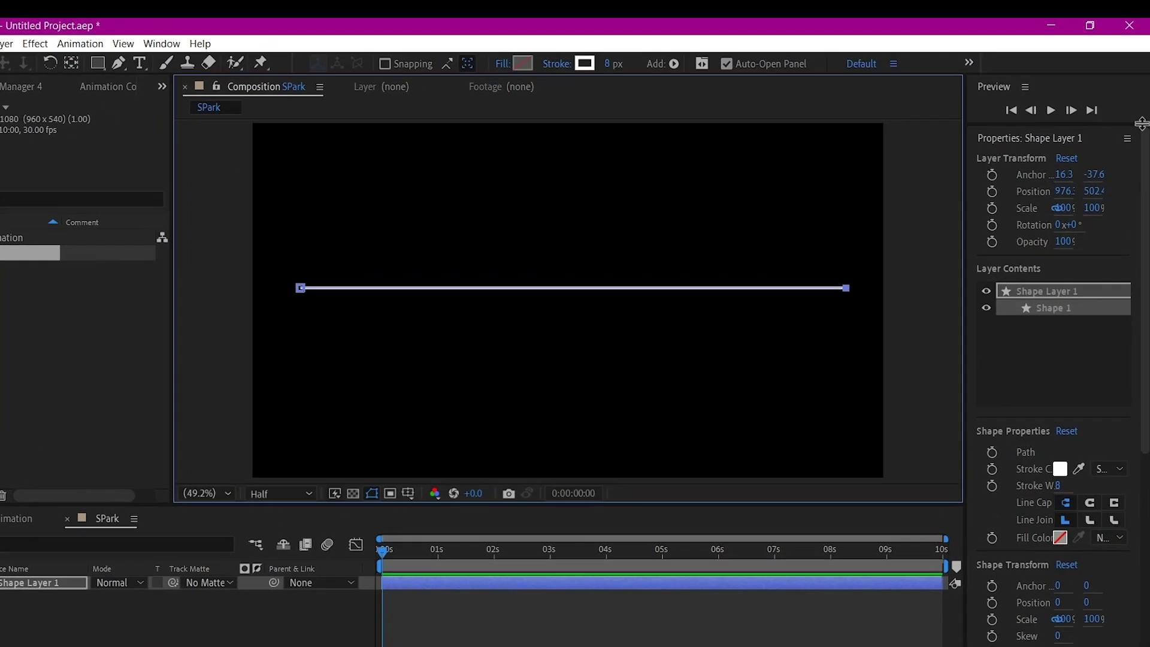
left_click(1000, 161)
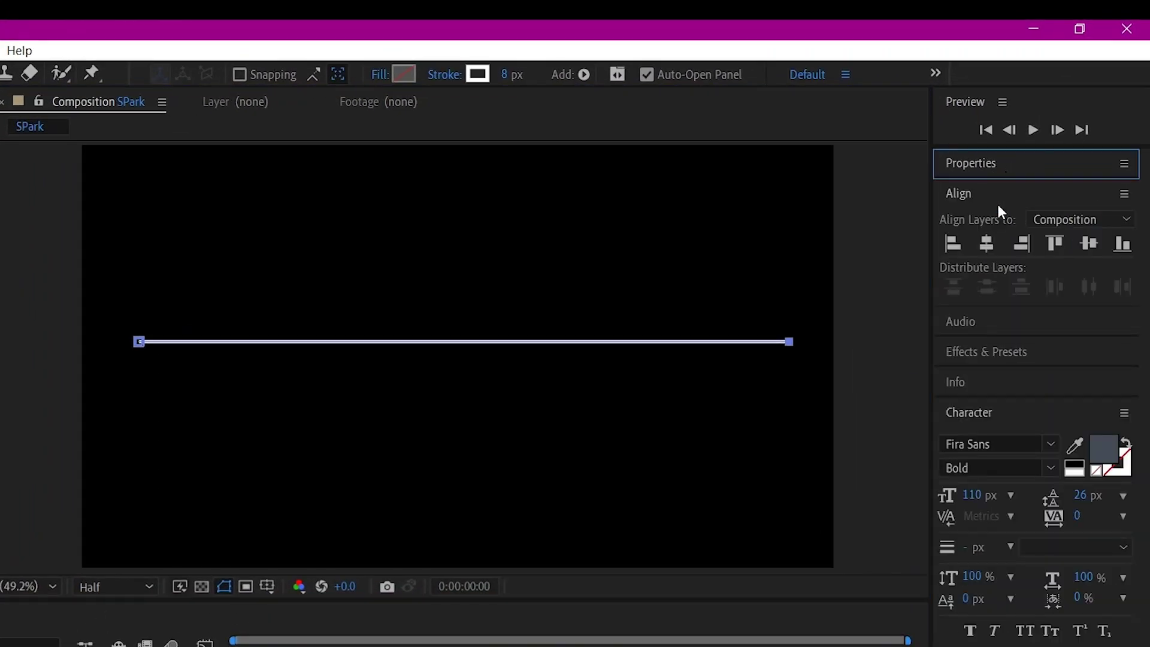
left_click(988, 242)
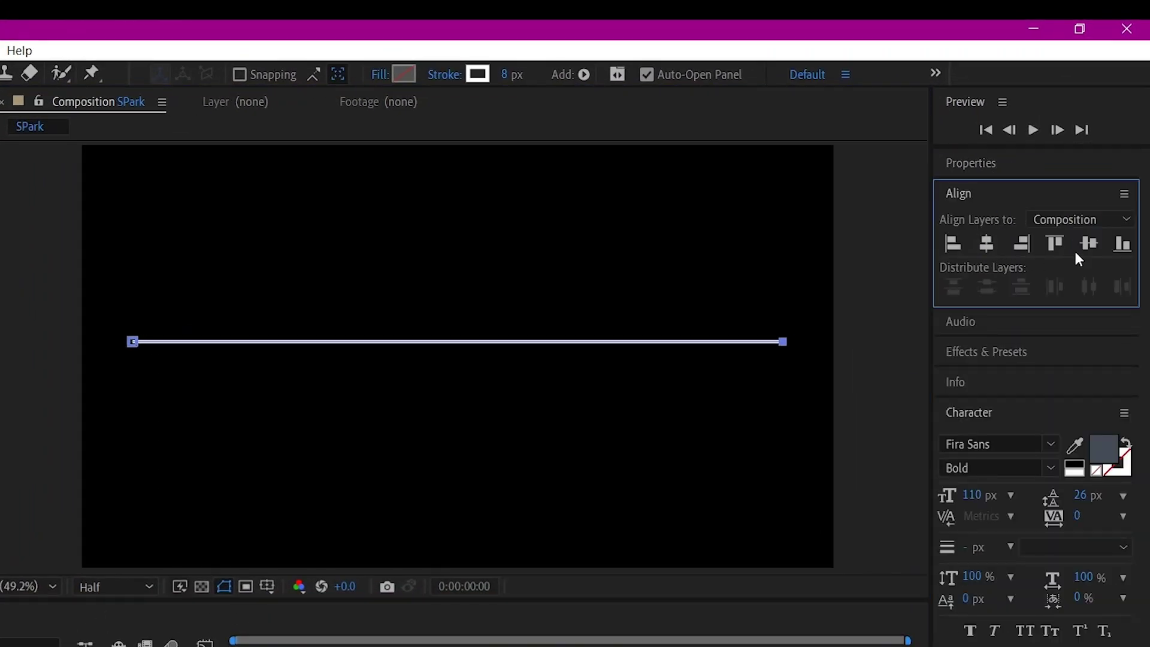
left_click(1094, 240)
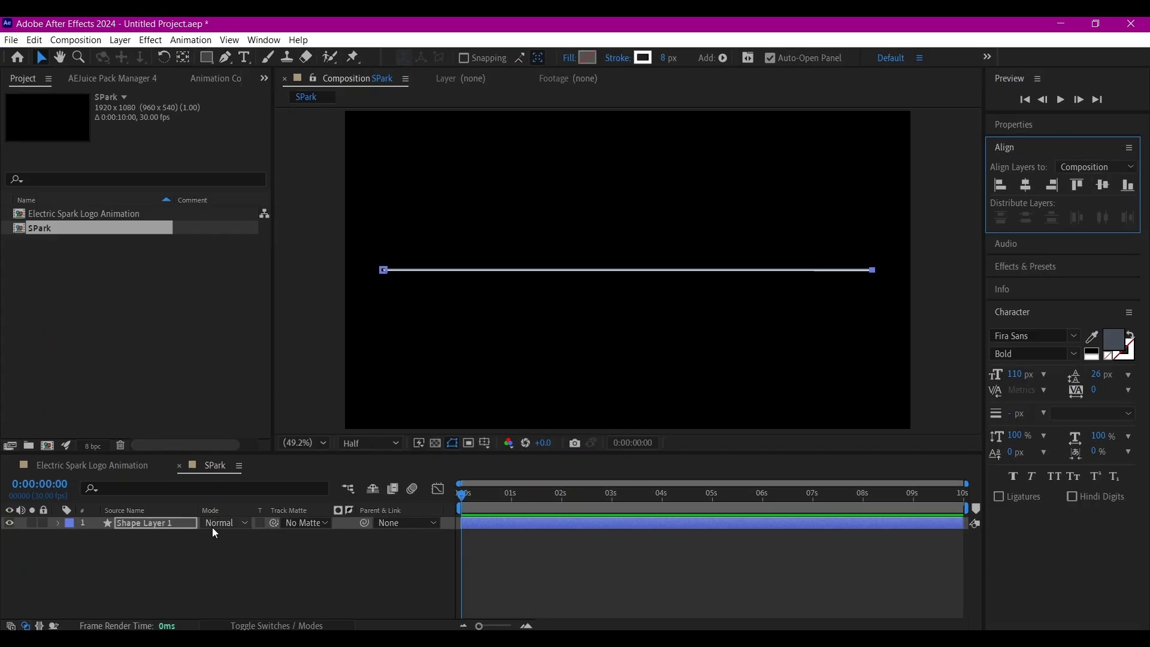
key("u")
key("u")
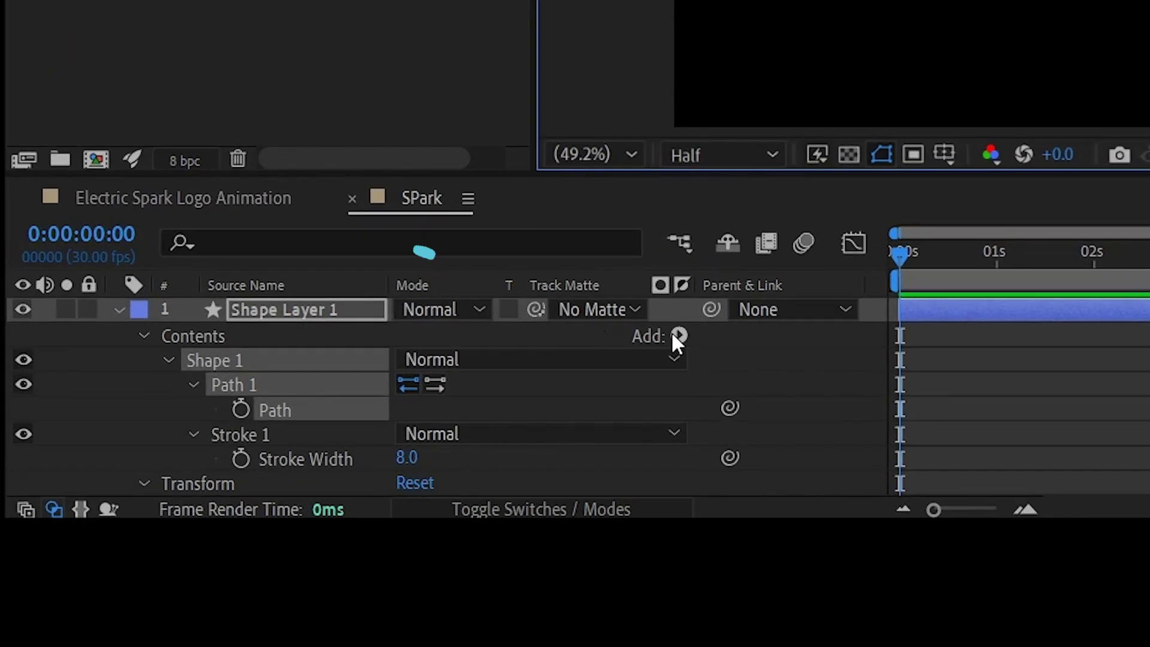
Add Trim Paths to the line and keyframe End from 0% at frame 0 to frame 8
left_click(378, 518)
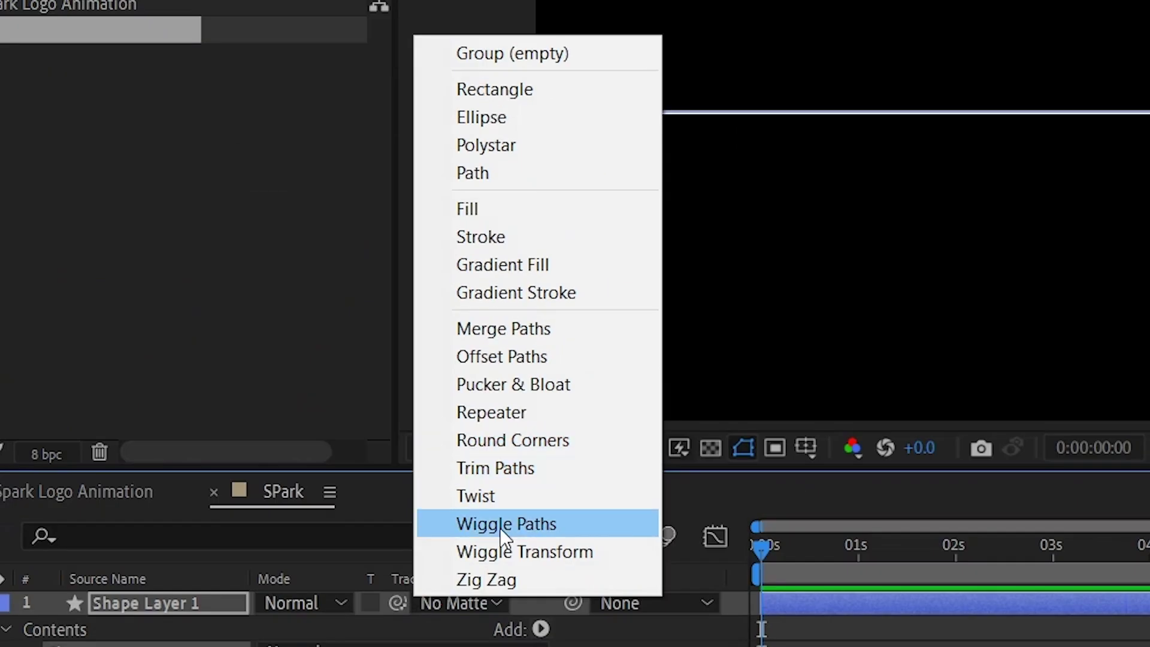
left_click(484, 464)
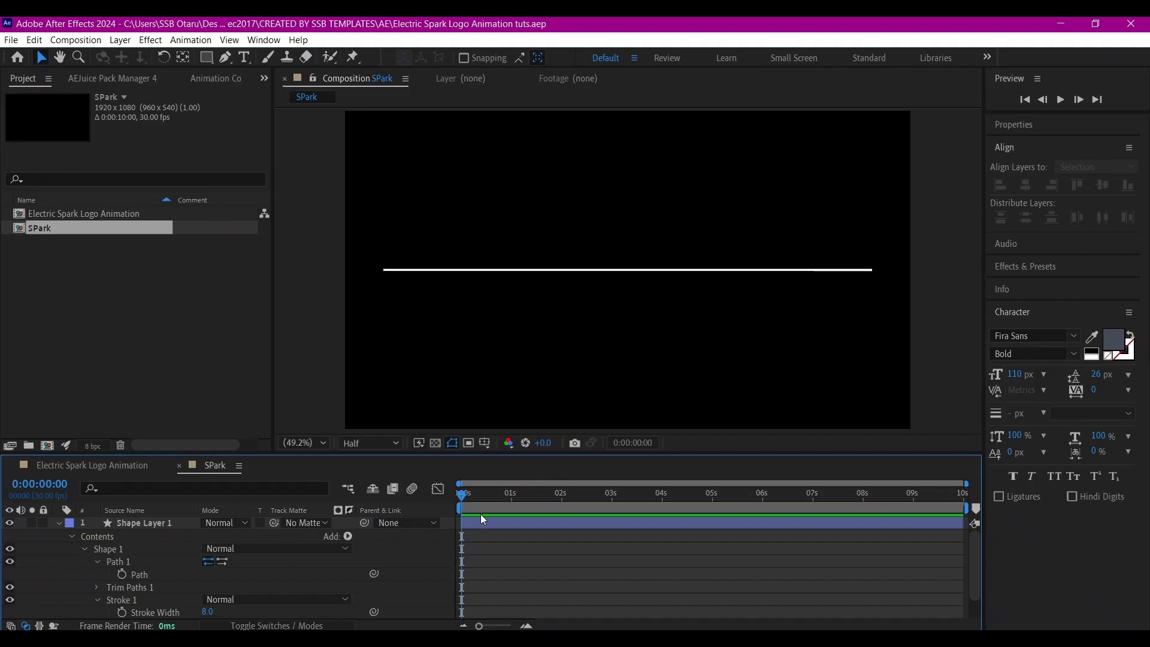
left_click_drag(460, 499, 479, 497)
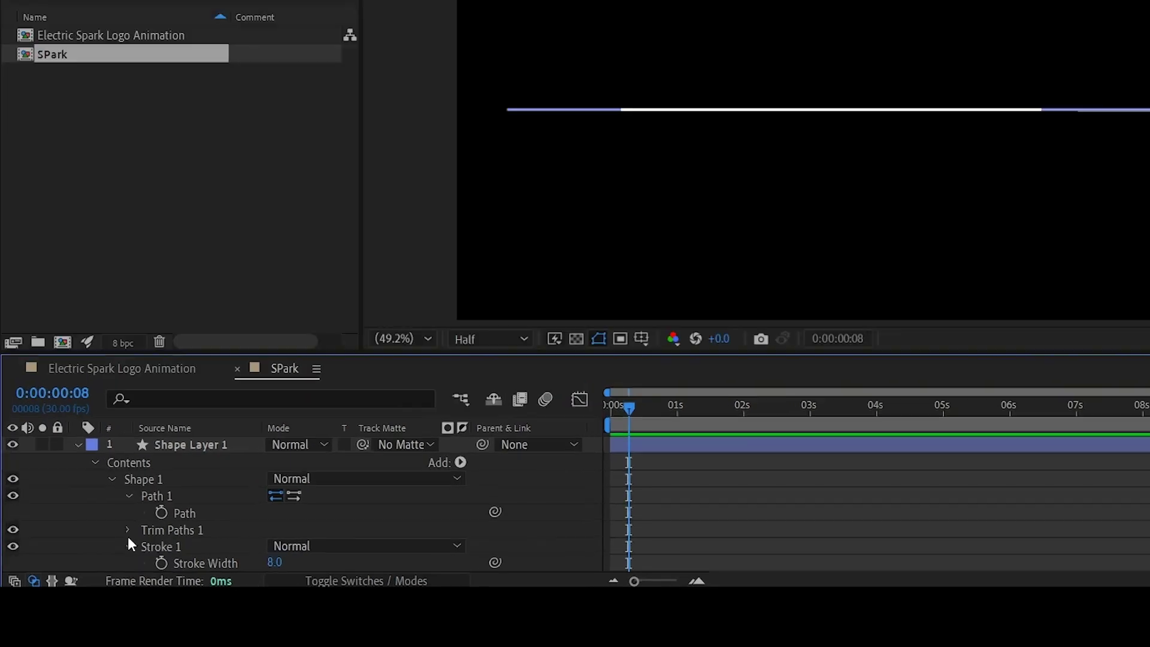
scroll(90, 593, "down", 2)
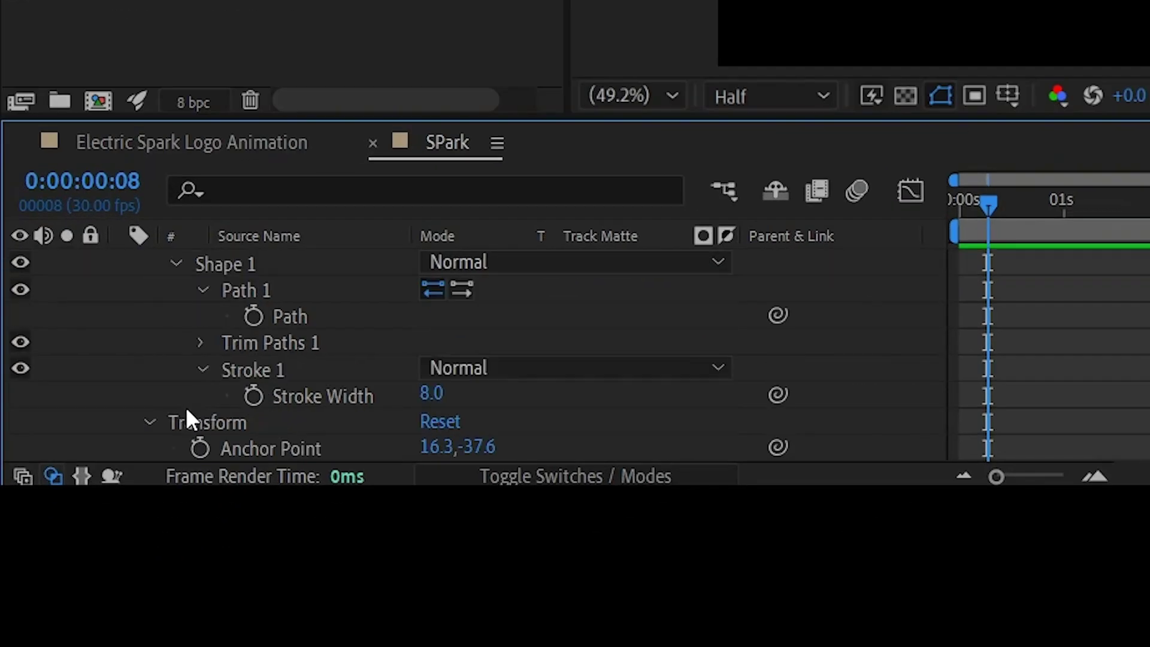
left_click(201, 344)
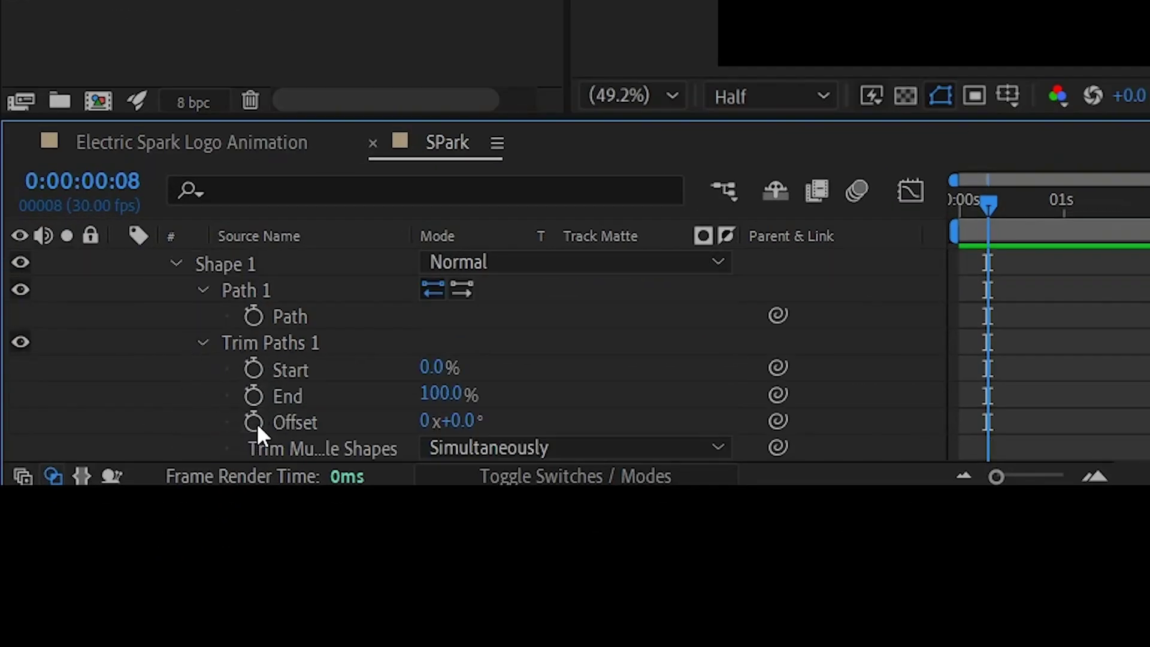
left_click(254, 396)
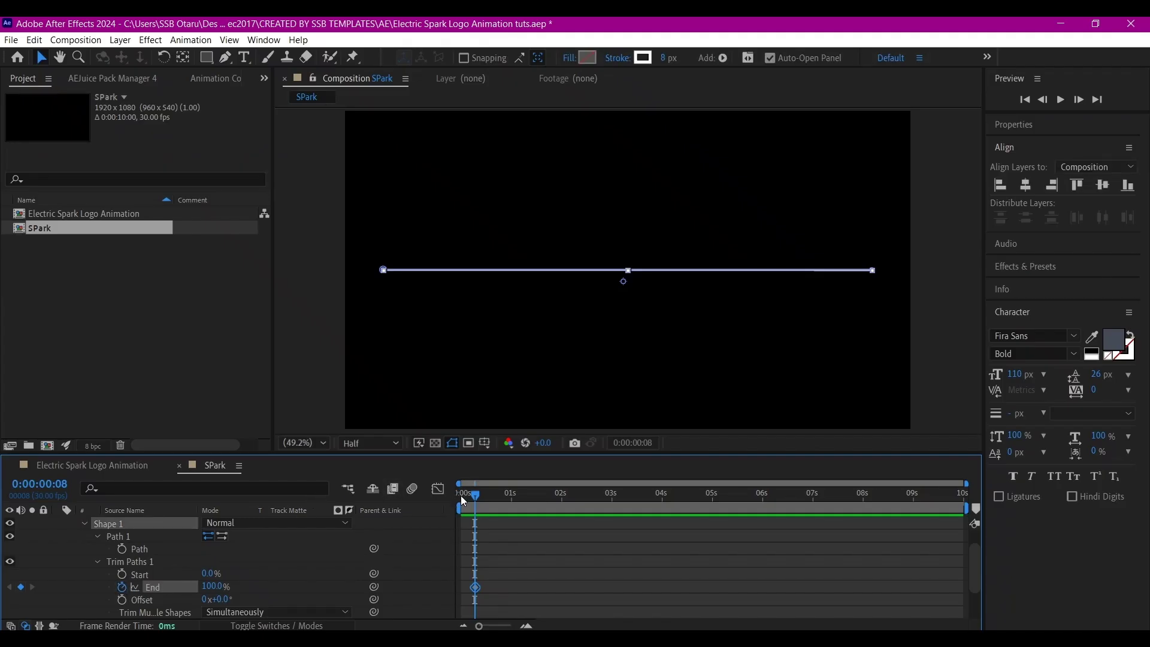
left_click_drag(478, 499, 461, 495)
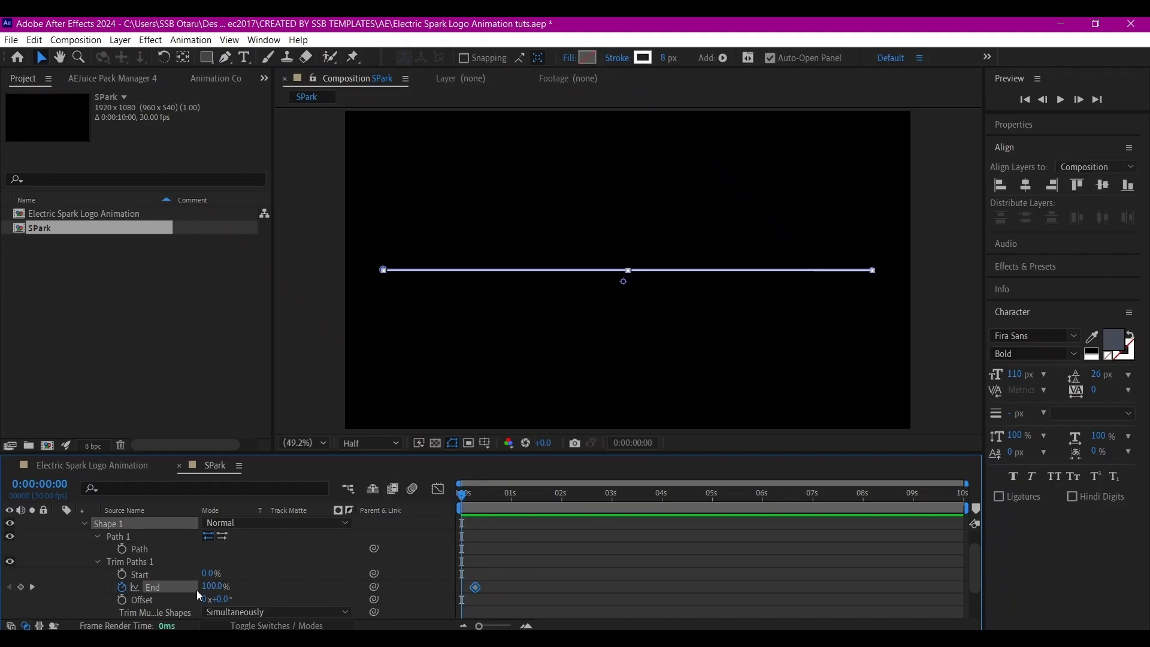
left_click(206, 584)
type("0")
key("Return")
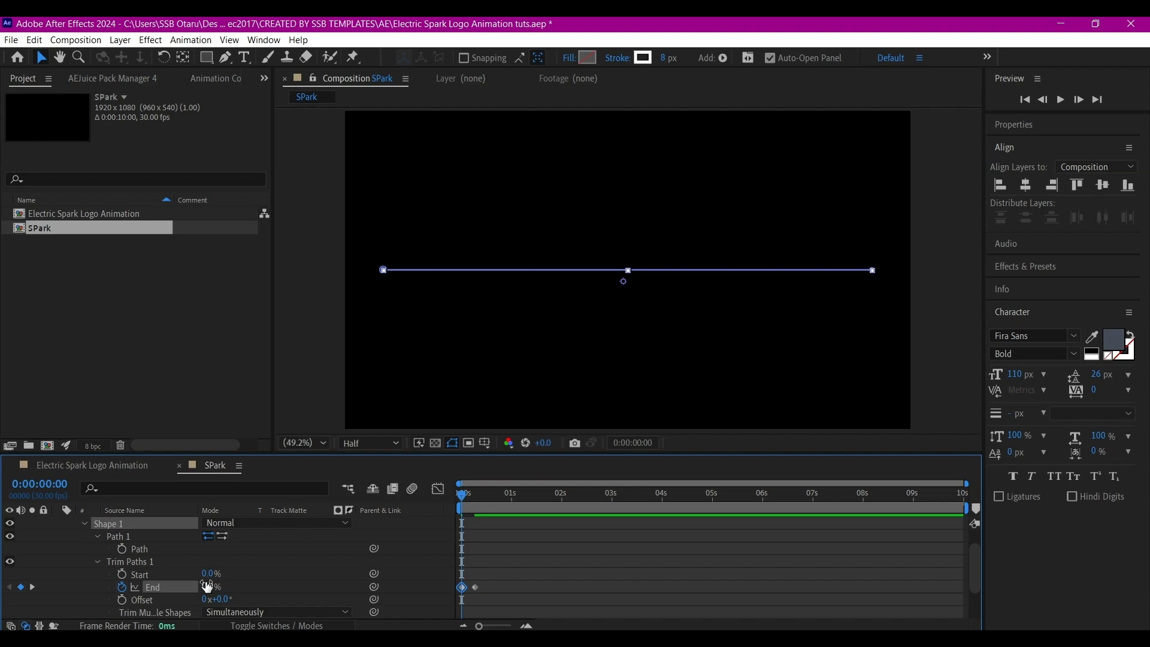
Keyframe Trim Paths Start at 0% on frame 21 and 10% on frame 25
left_click(497, 497)
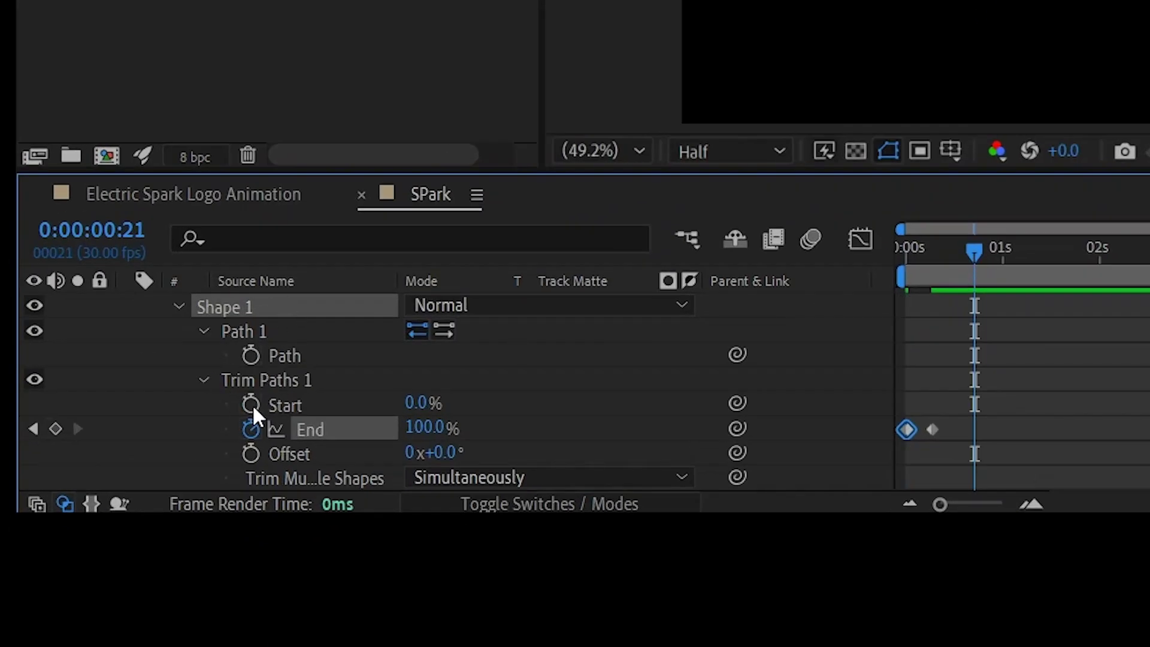
left_click(251, 403)
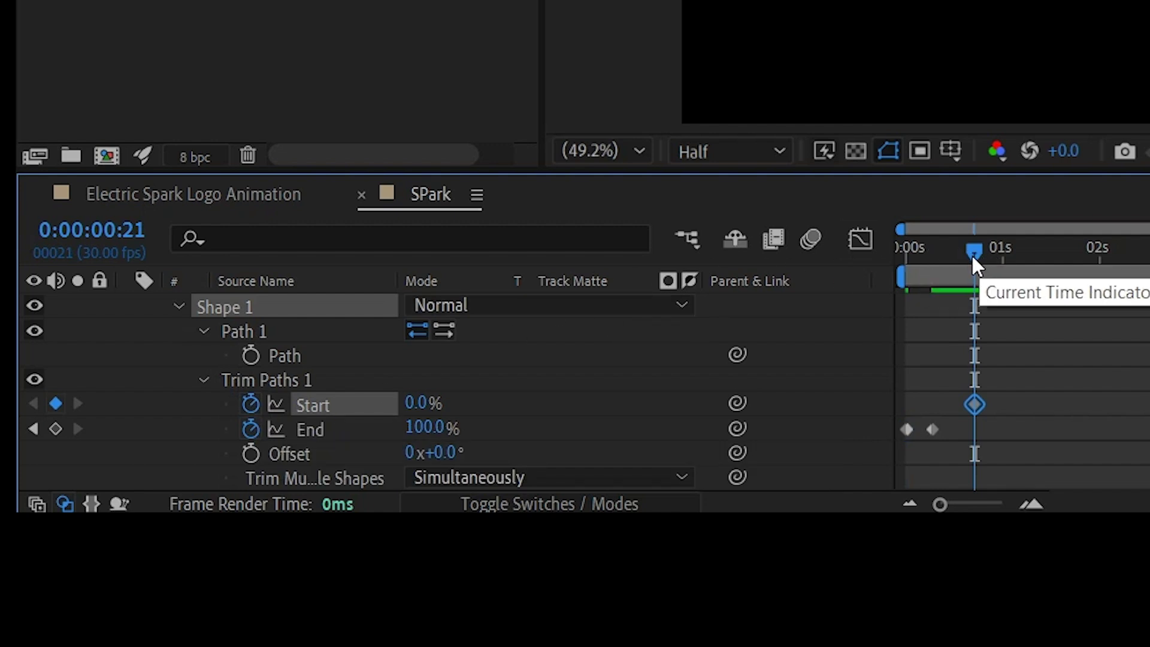
left_click_drag(972, 256, 988, 274)
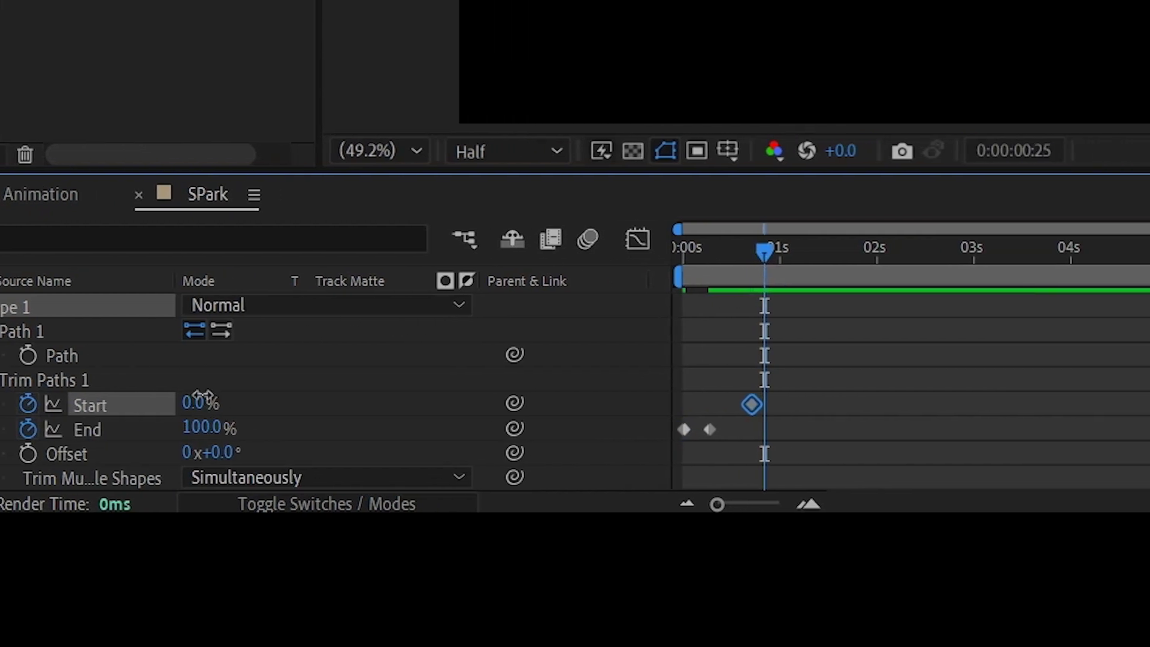
left_click(202, 400)
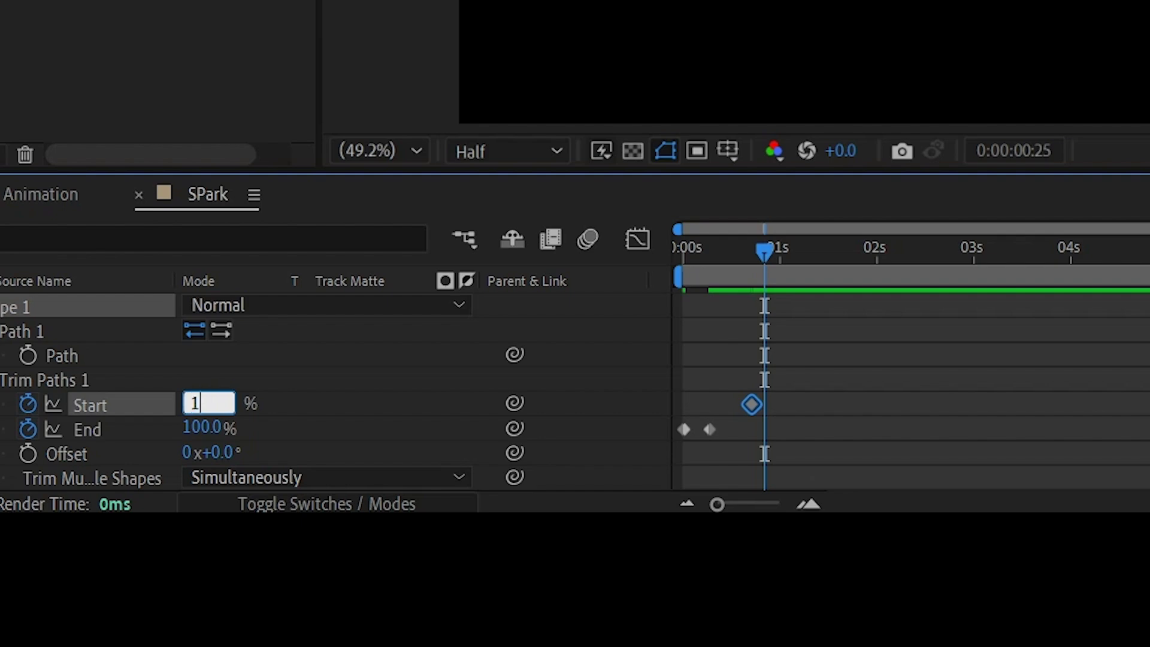
type("1")
type("0")
key("Return")
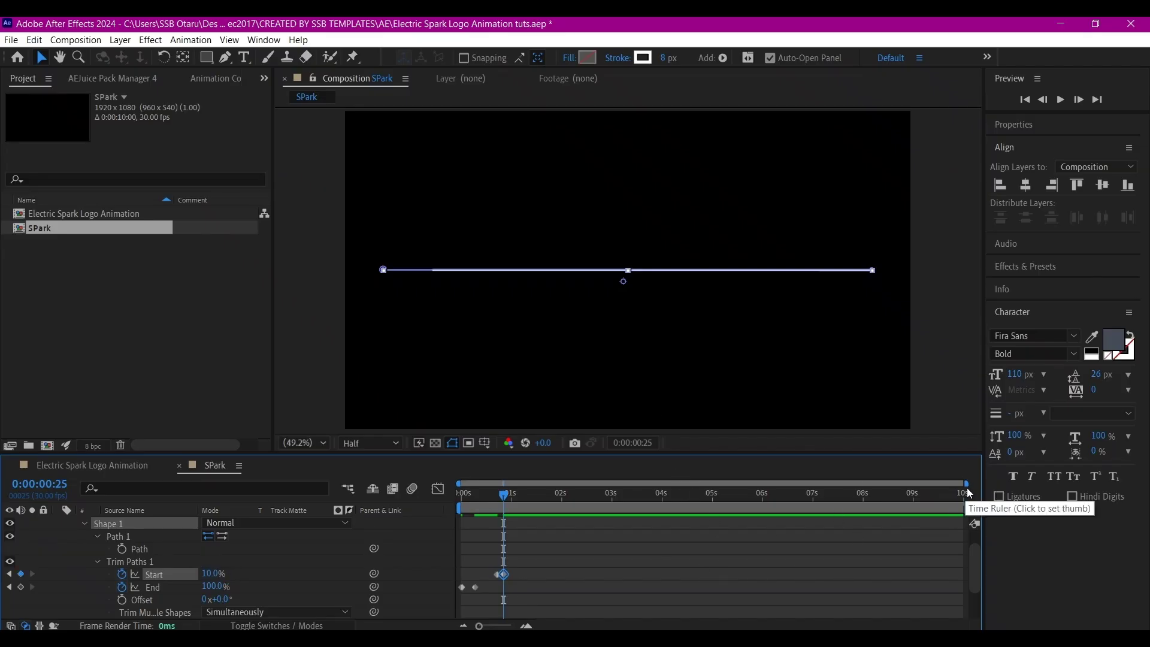
mouse_move(965, 482)
left_mouse_down()
mouse_move(613, 491)
mouse_move(674, 492)
left_mouse_up()
End the work area at the playhead and preview the line drawing on from frame 0
key("n")
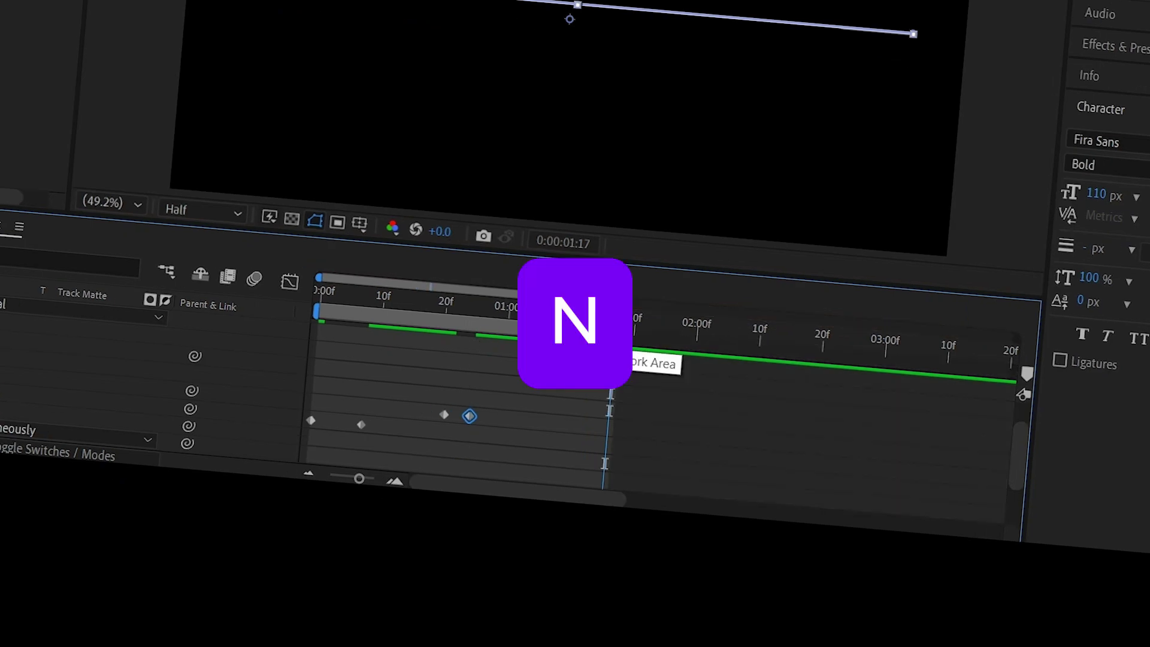
key("Home")
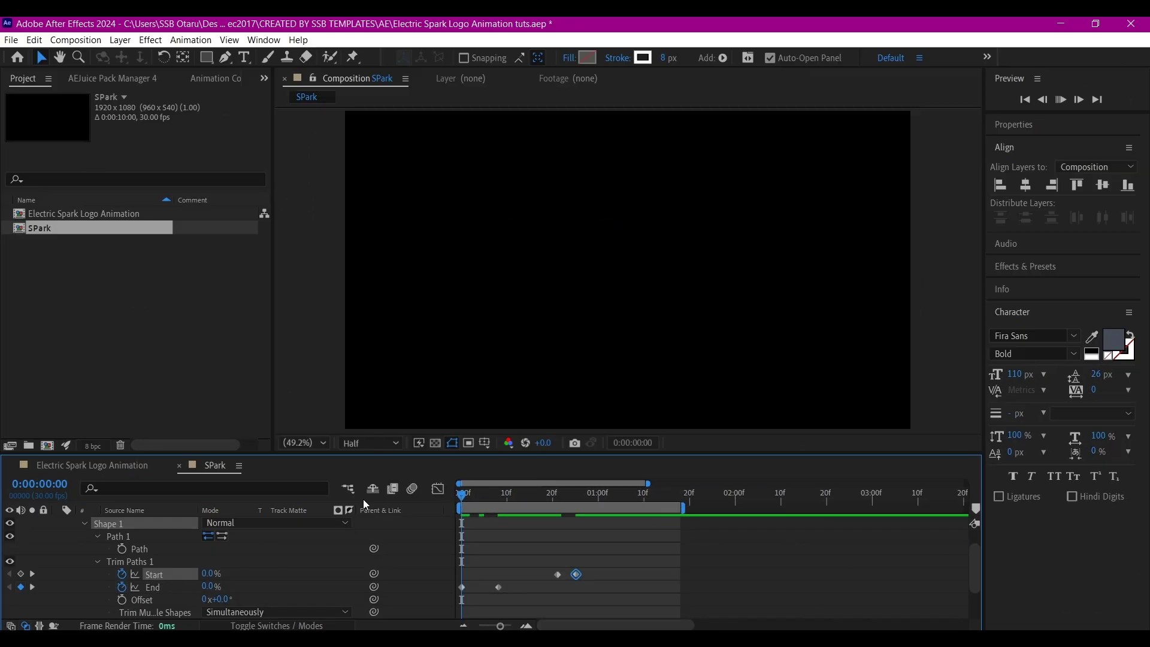
key("space")
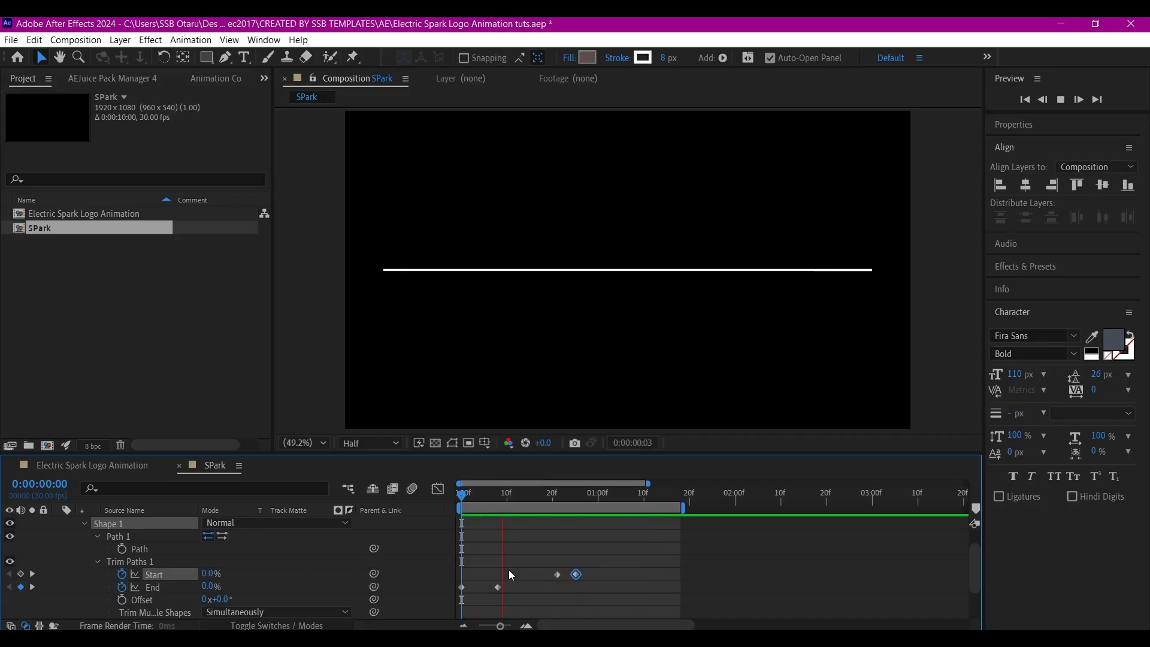
Apply Turbulent Displace to the line with Amount 201 and Size 85
key("space")
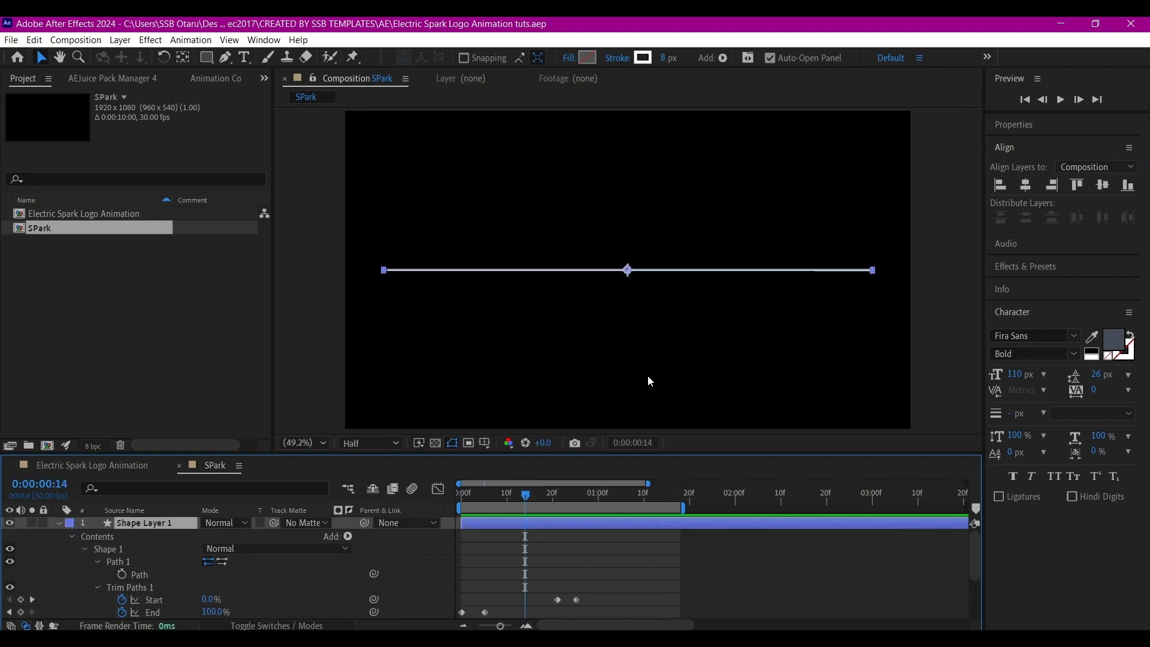
key("ctrl+space")
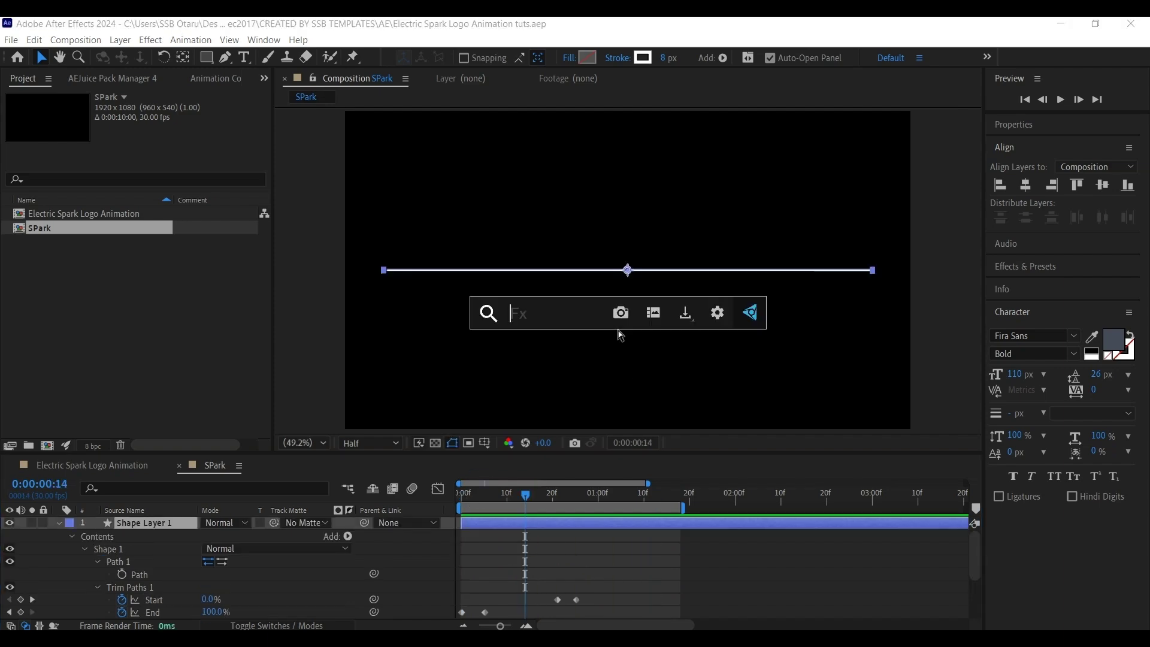
type("turb")
type("u")
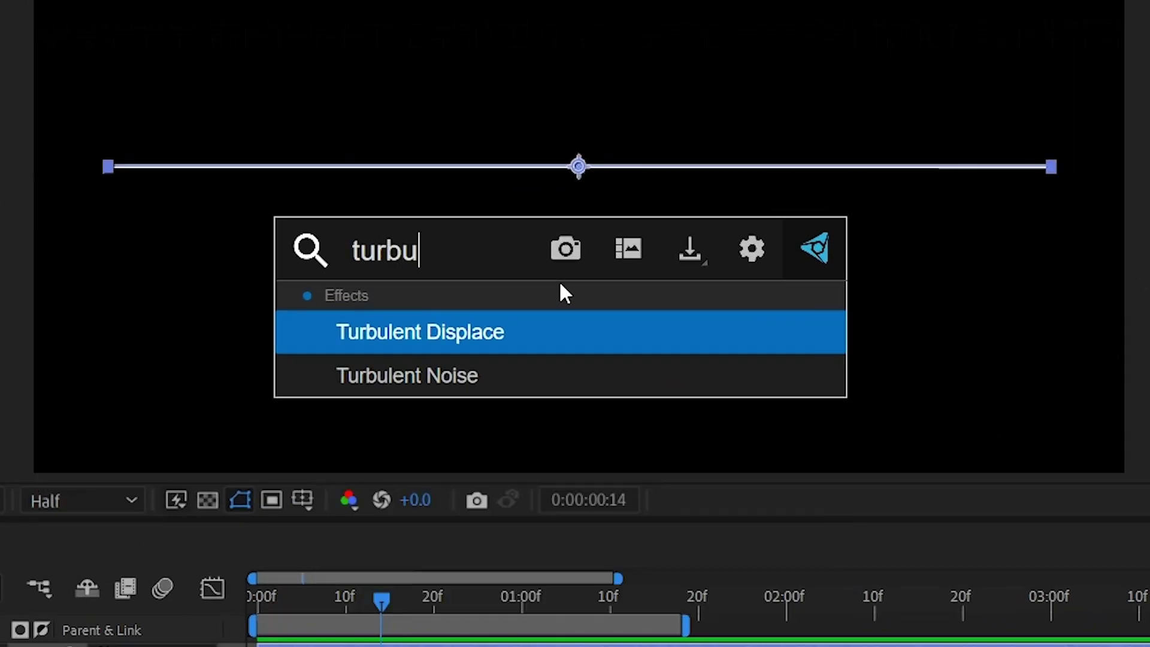
left_click(488, 341)
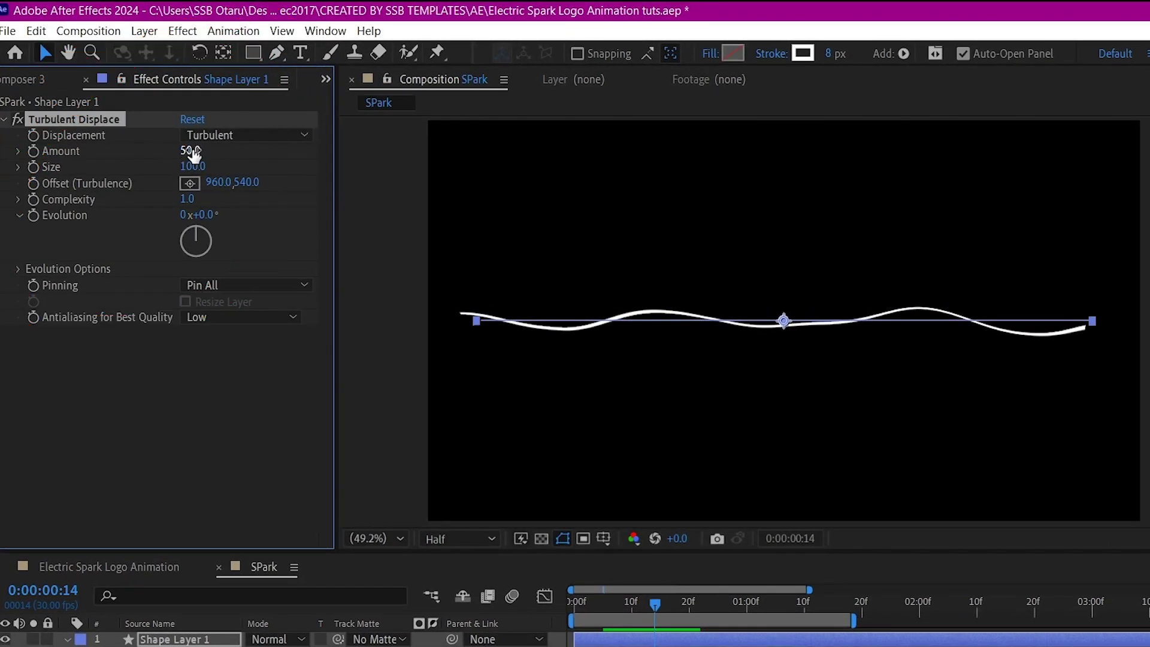
mouse_move(191, 153)
left_mouse_down()
mouse_move(216, 152)
mouse_move(159, 160)
mouse_move(299, 145)
mouse_move(178, 169)
left_mouse_up()
left_click_drag(177, 169, 171, 169)
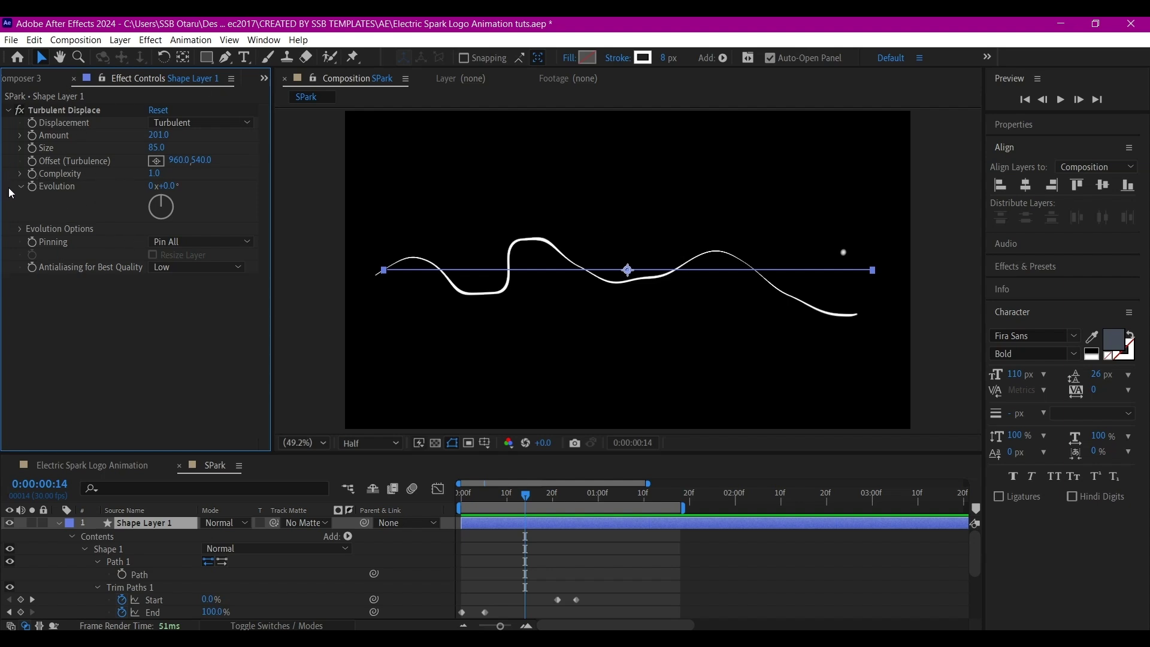
Give Turbulent Displace Evolution the expression time*1500 and preview the wavy spark
key("alt")
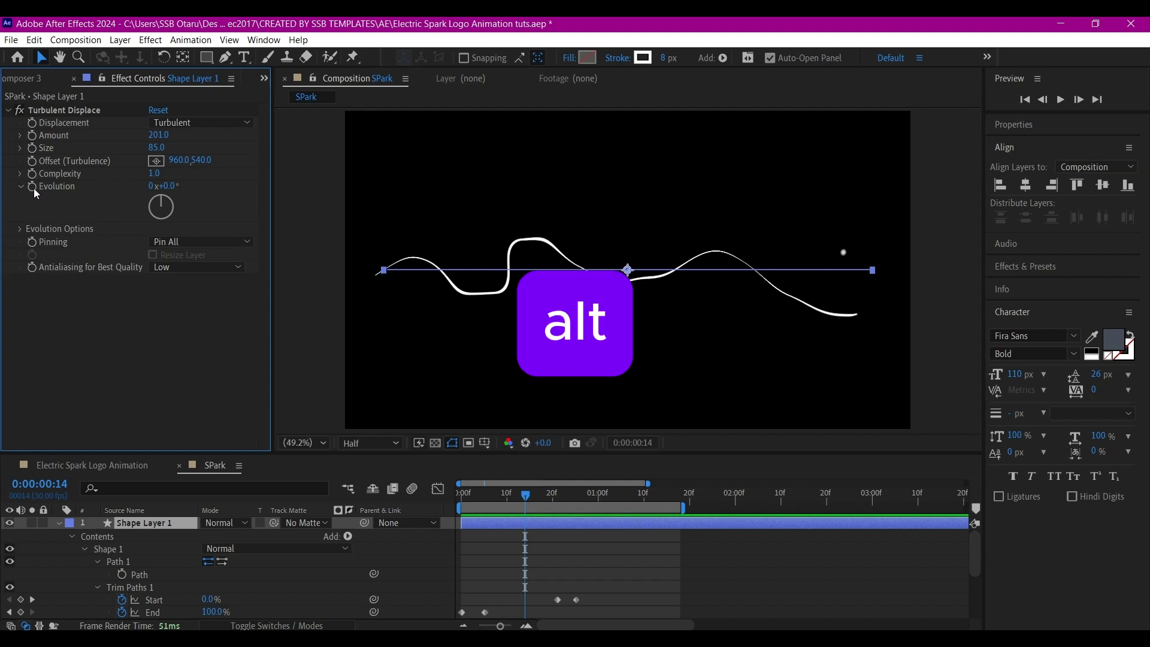
left_click(34, 187, "alt")
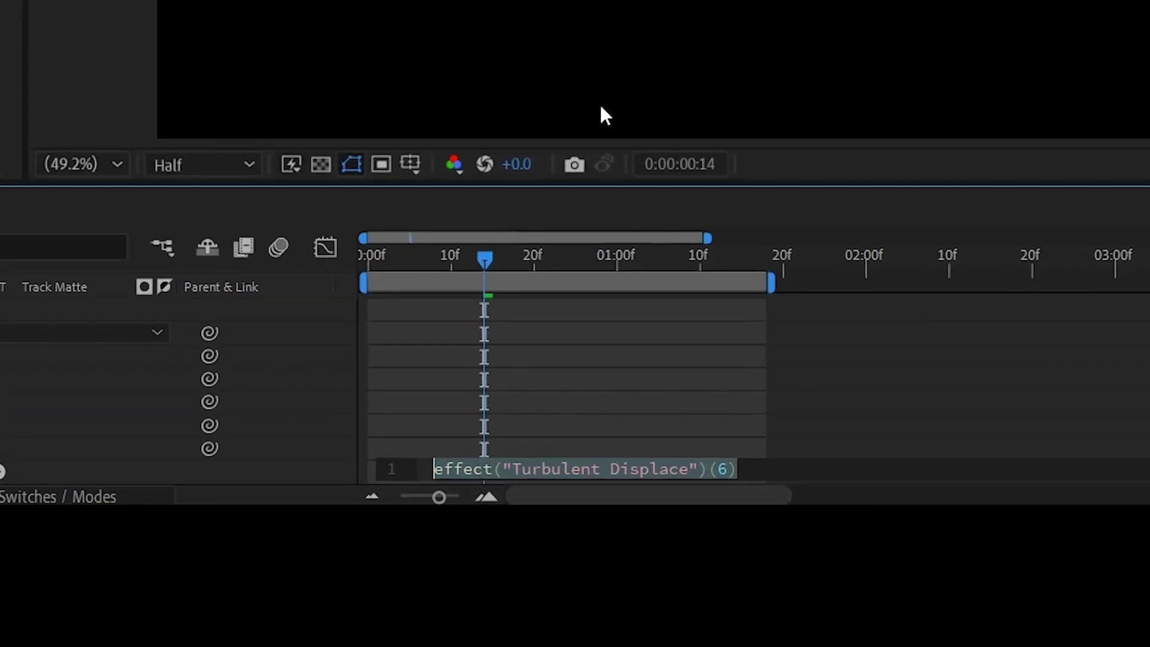
type("time")
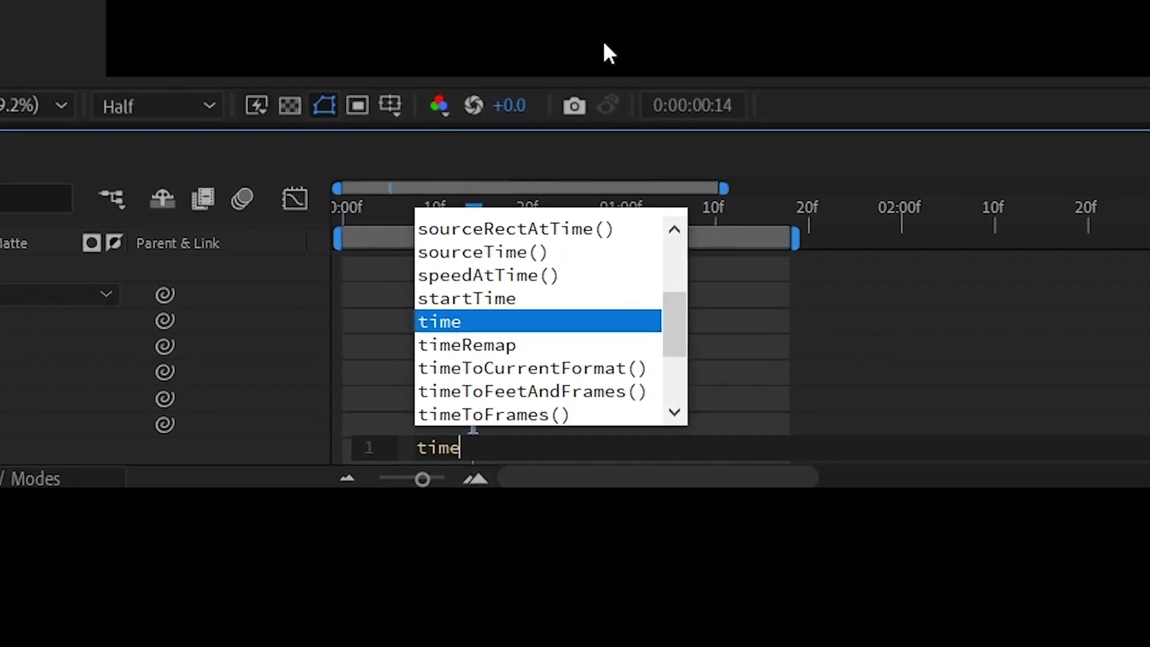
key("Escape")
type("^1500")
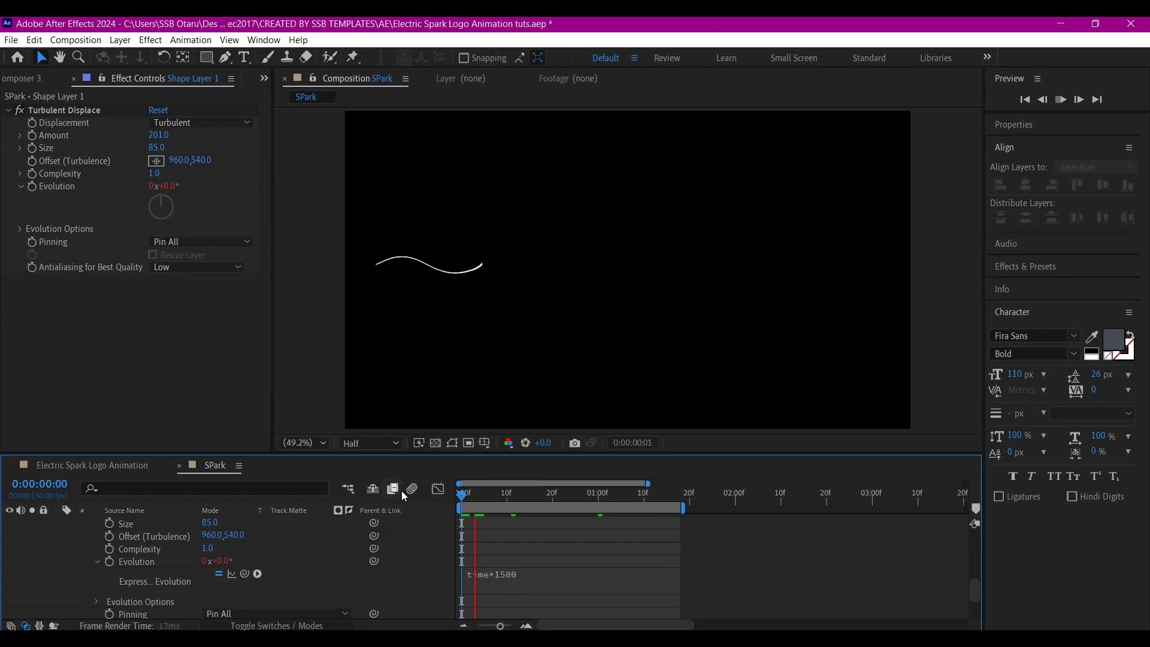
key("space")
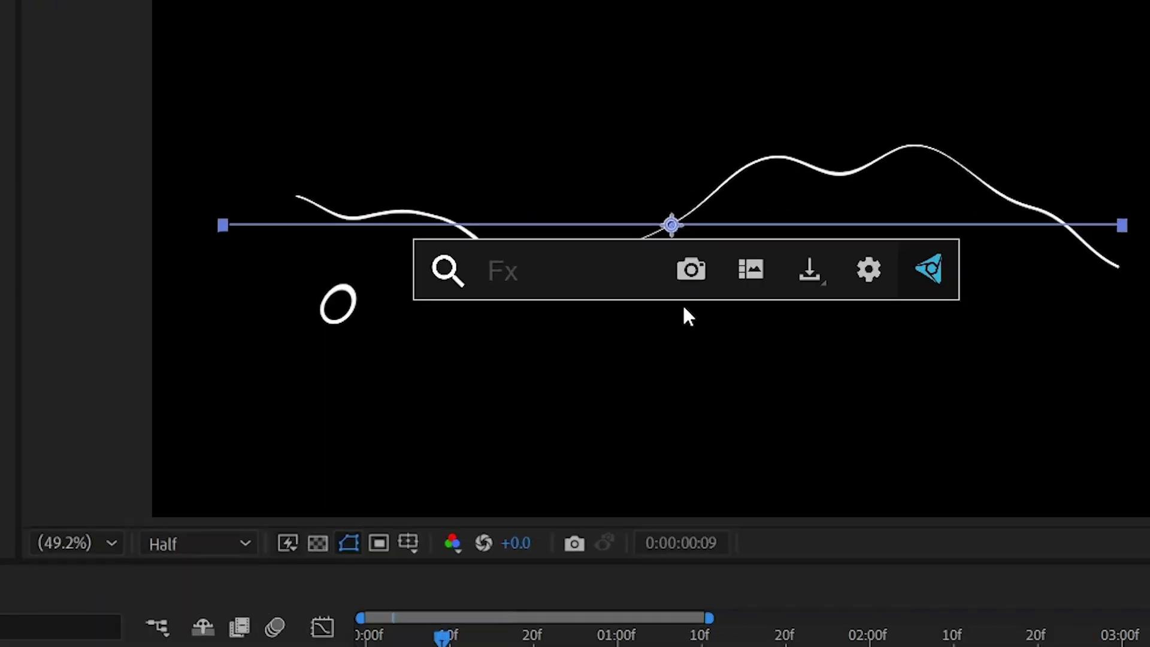
Apply Glow, duplicate it twice, widen the last copy's radius to 101, and preview
type("glo")
left_click(592, 361)
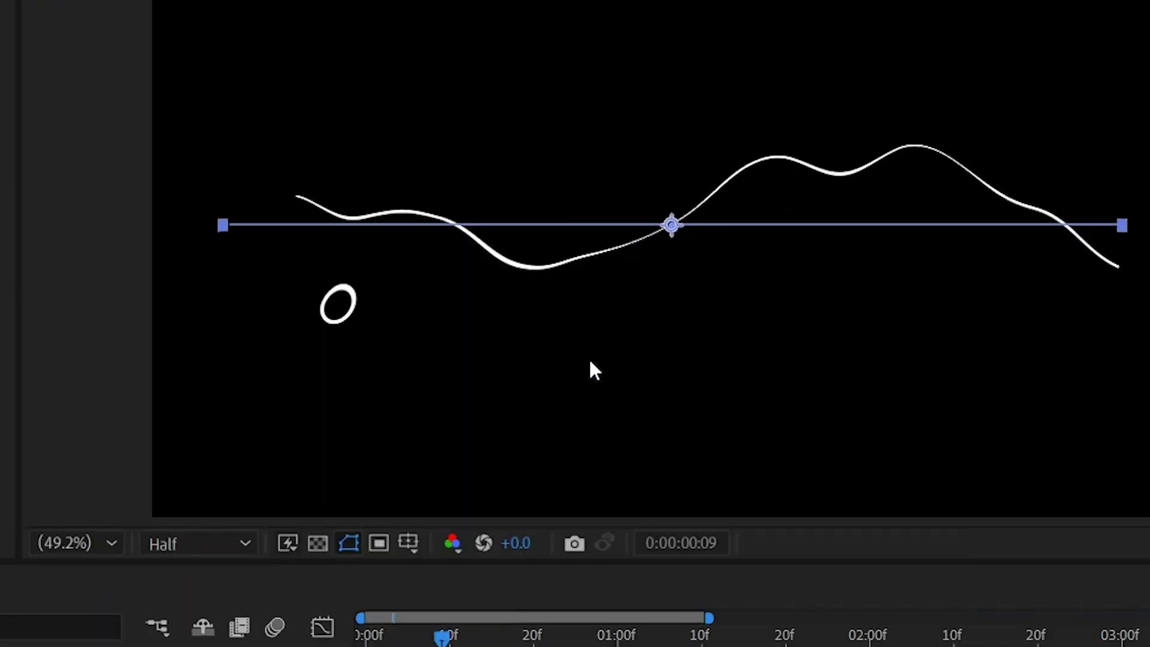
key("ctrl+d")
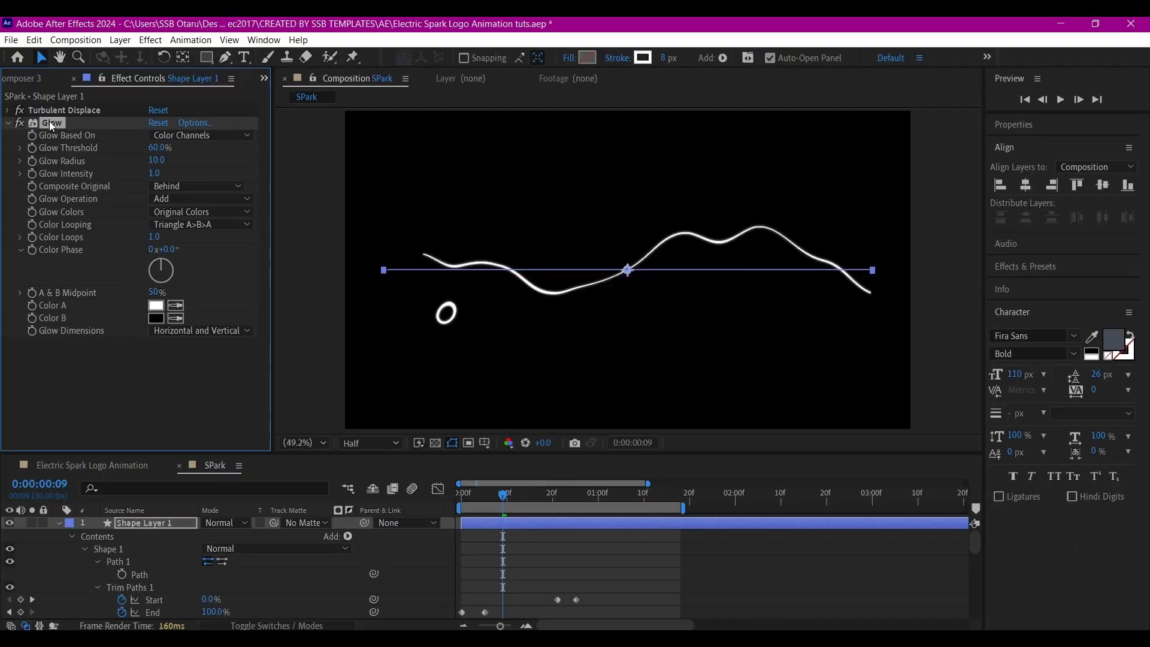
key("ctrl+d")
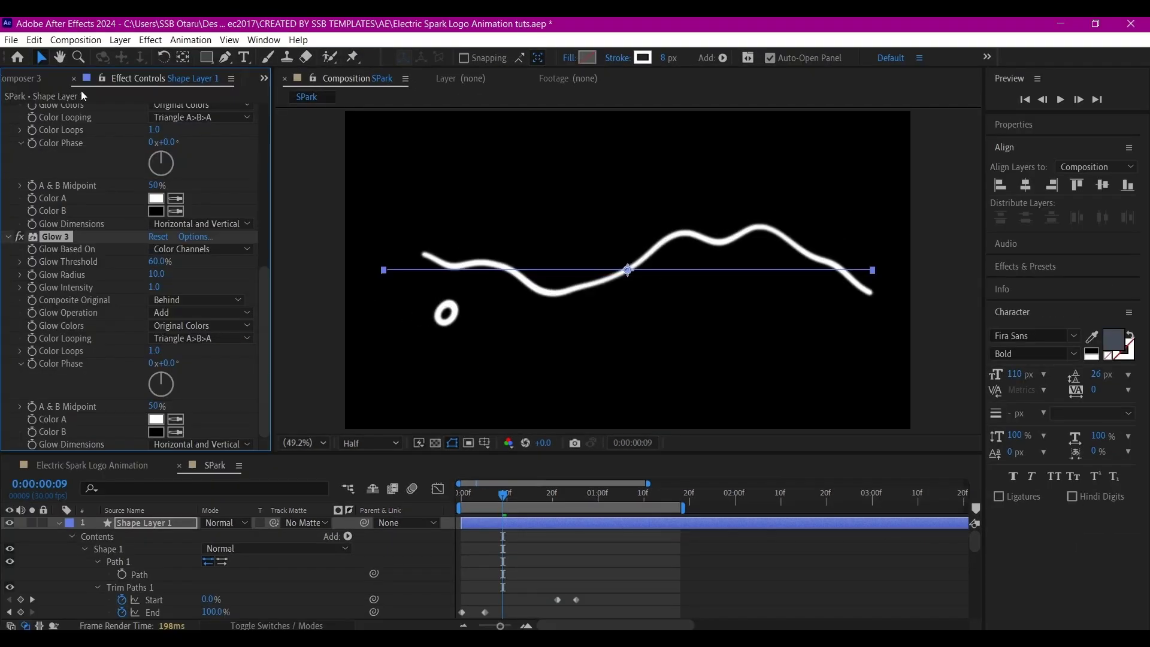
left_click_drag(159, 276, 216, 266)
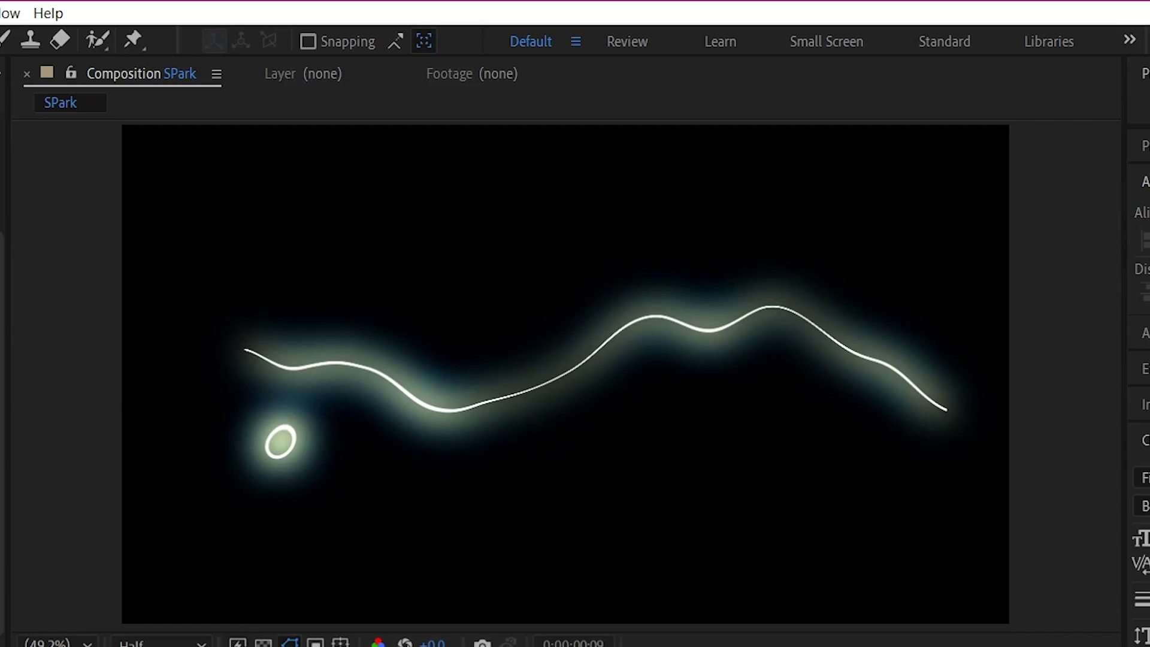
key("Home")
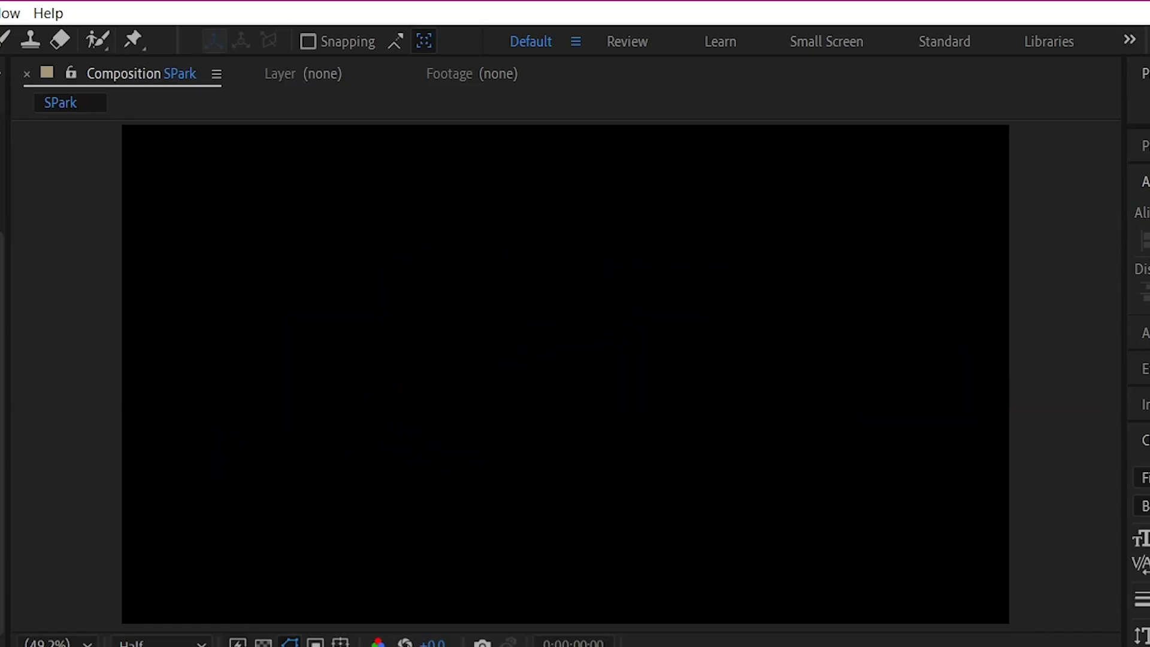
key("space")
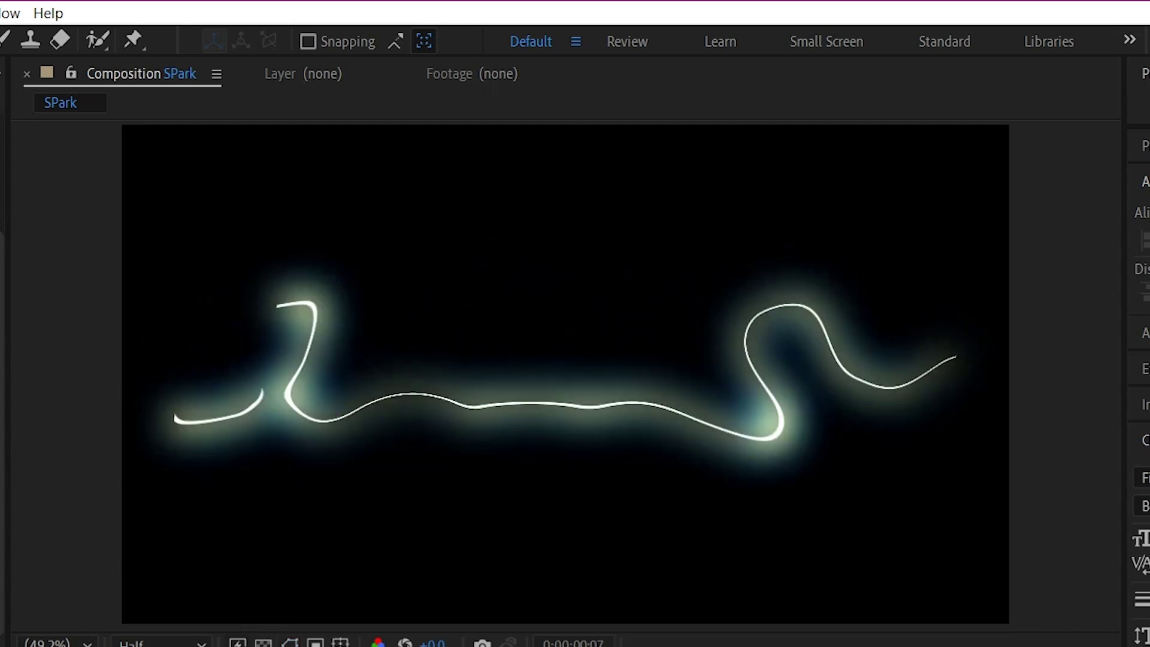
Duplicate Shape Layer 1 as Shape Layer 2 and give the copy a 4 px stroke
key("space")
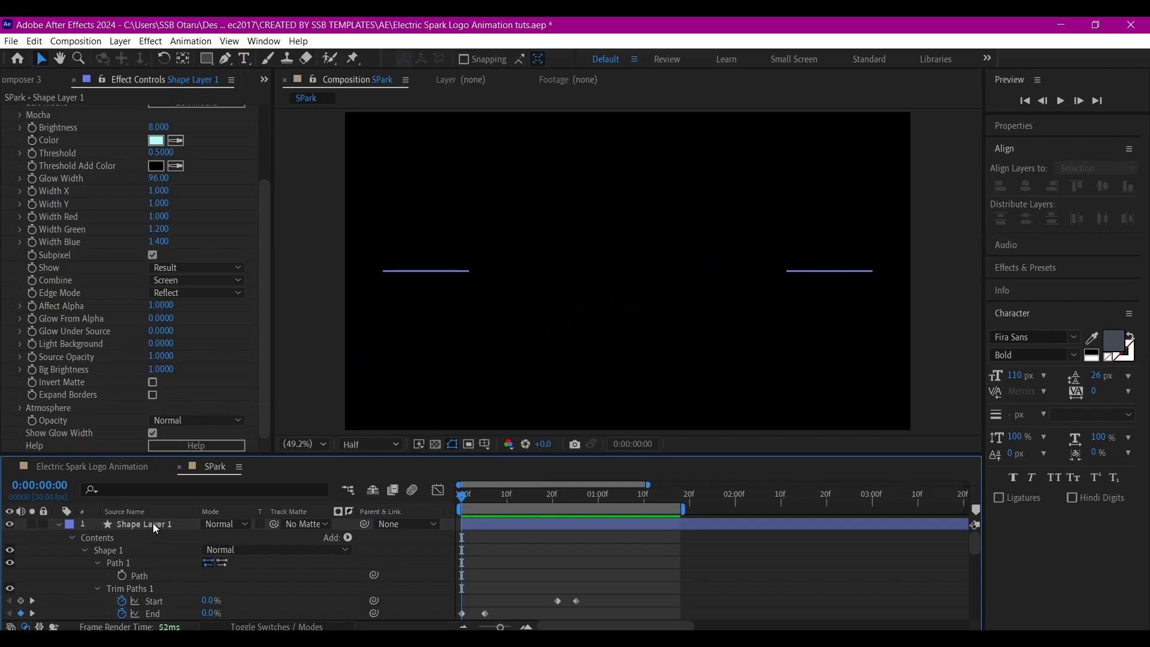
left_click(150, 520)
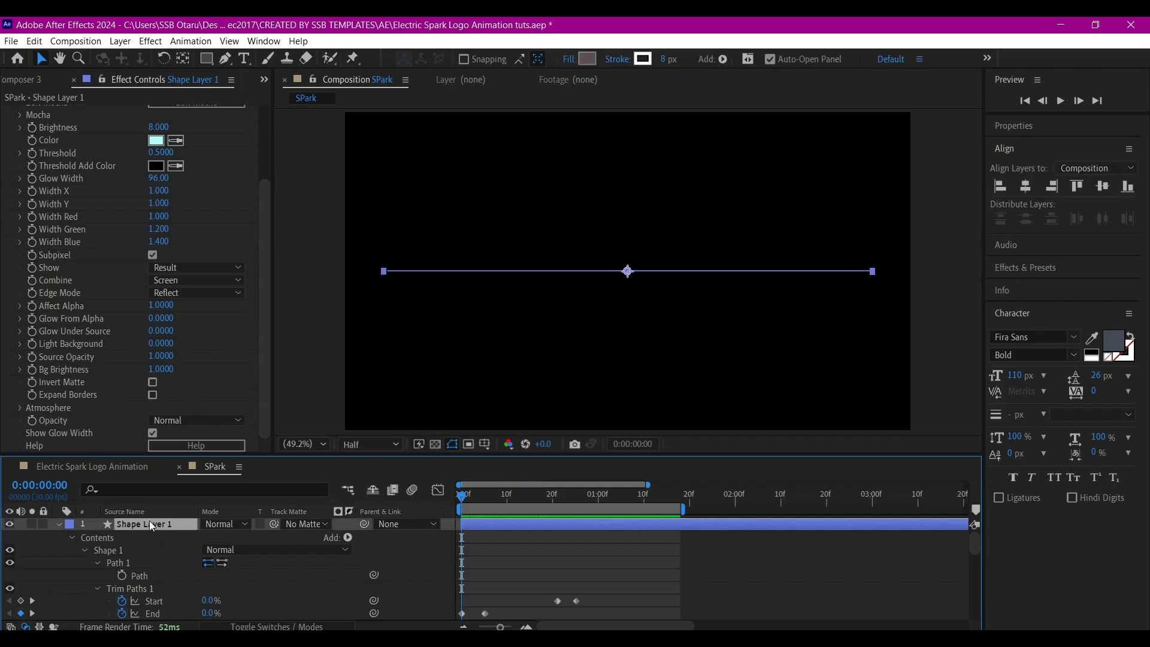
key("ctrl+d")
left_click(507, 496)
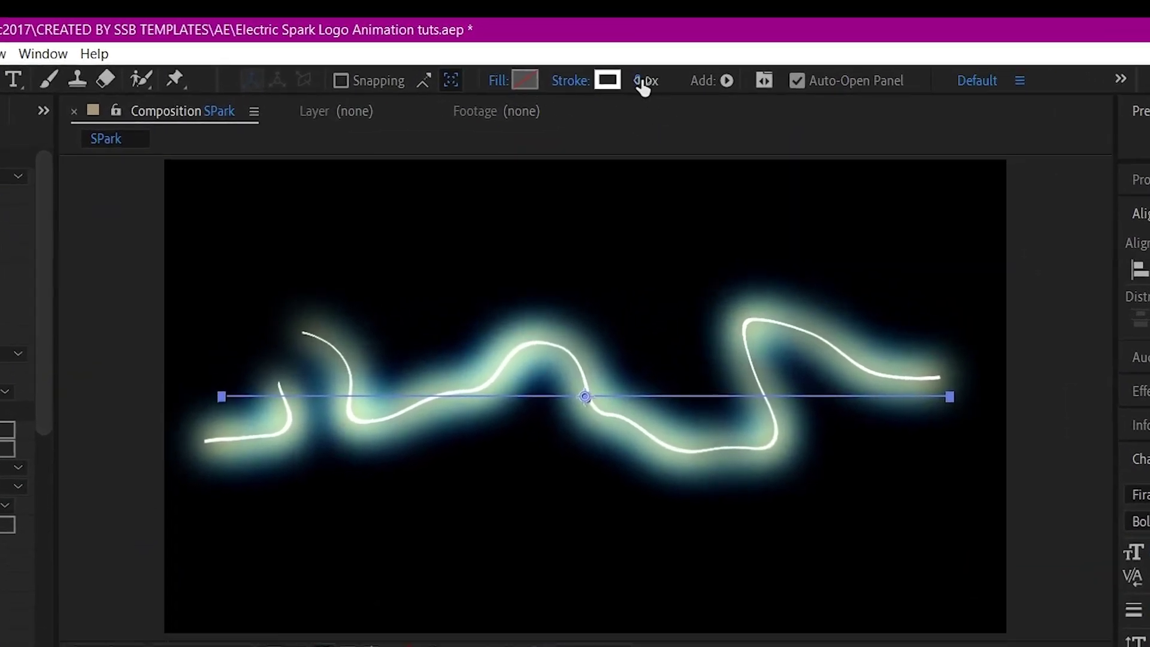
left_click(644, 83)
type("4")
key("Return")
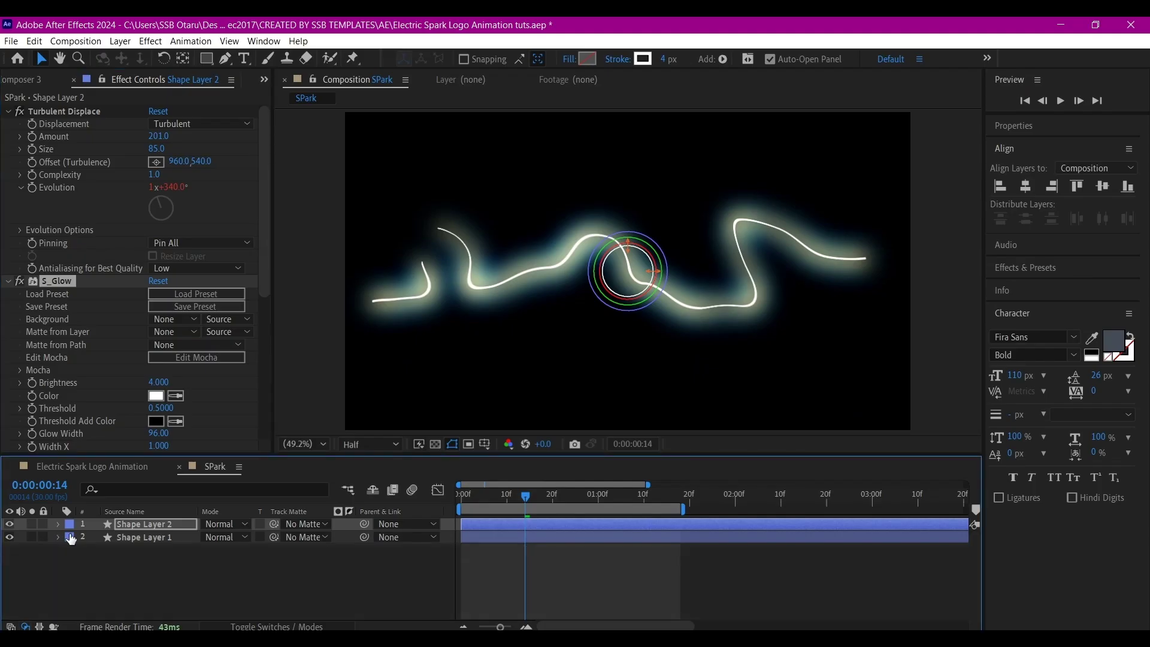
Duplicate Shape Layer 1 into a third spark and set its Turbulent Displace Complexity to 10
left_click(131, 537)
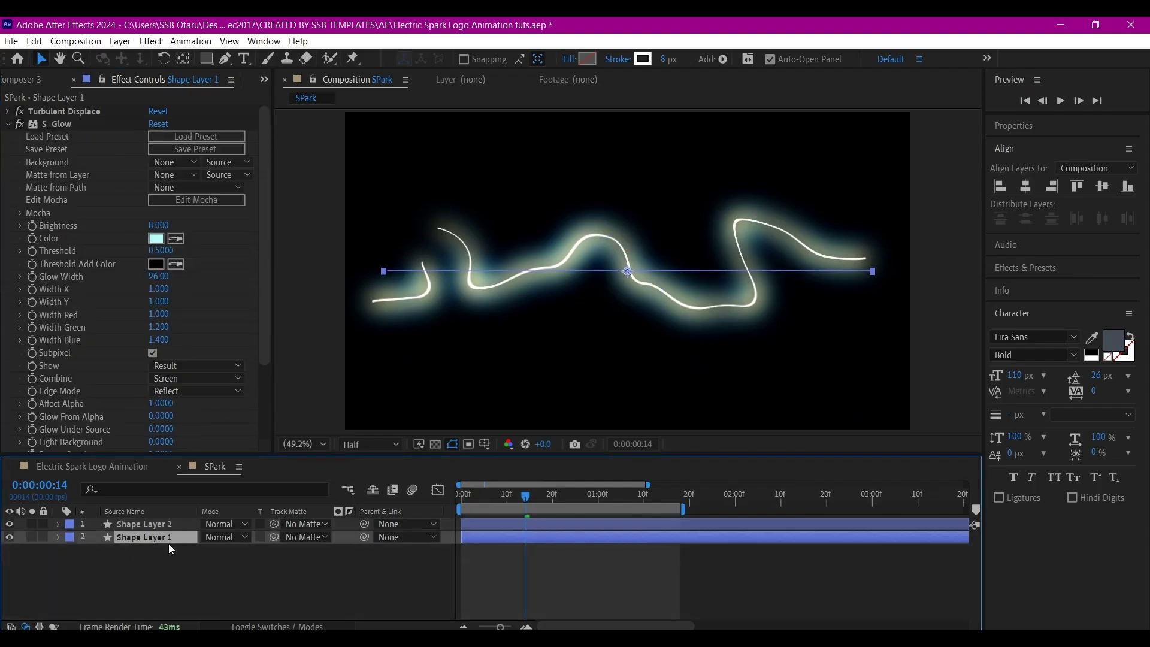
key("ctrl+d")
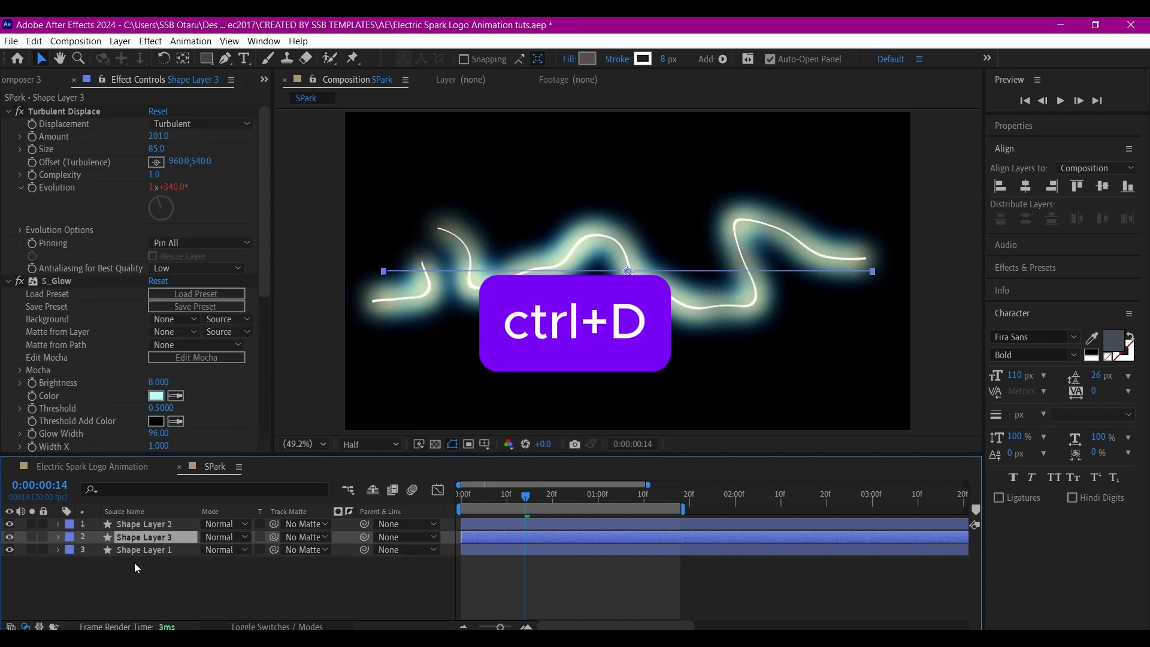
left_click(141, 550)
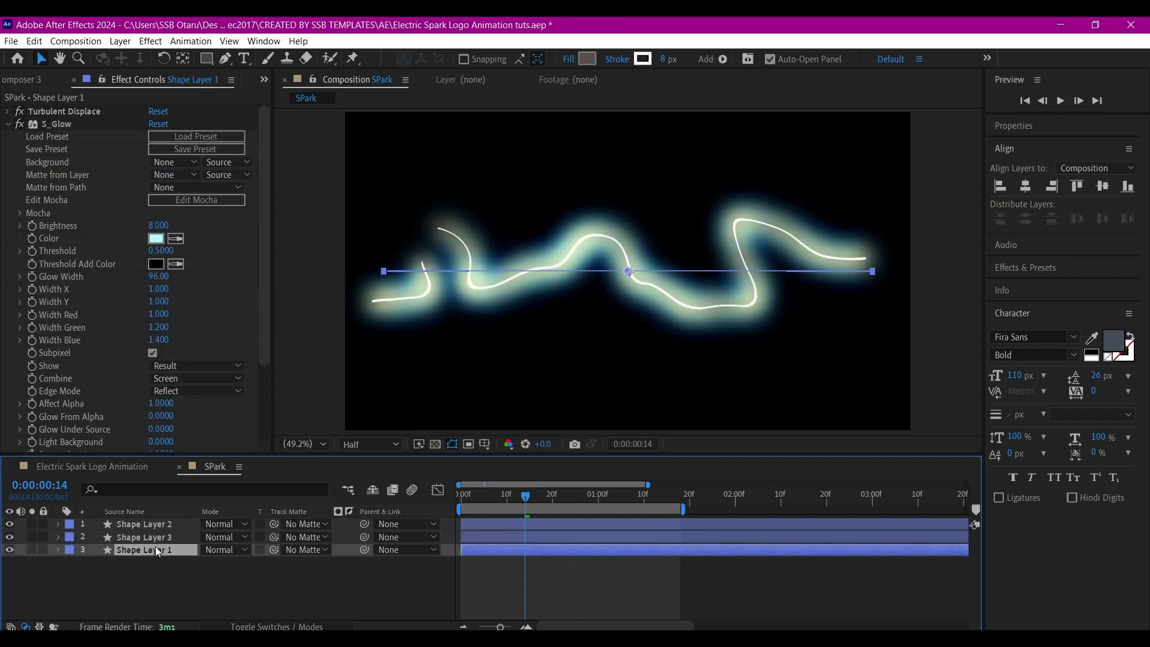
left_click(9, 112)
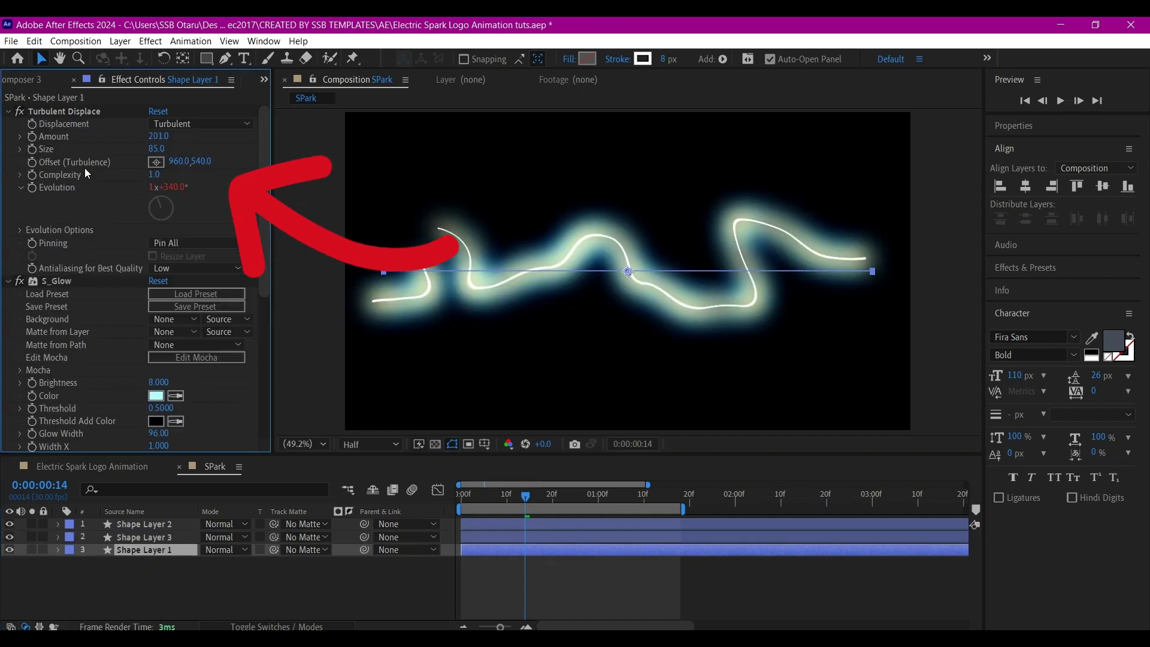
left_click(155, 175)
type("10")
key("Return")
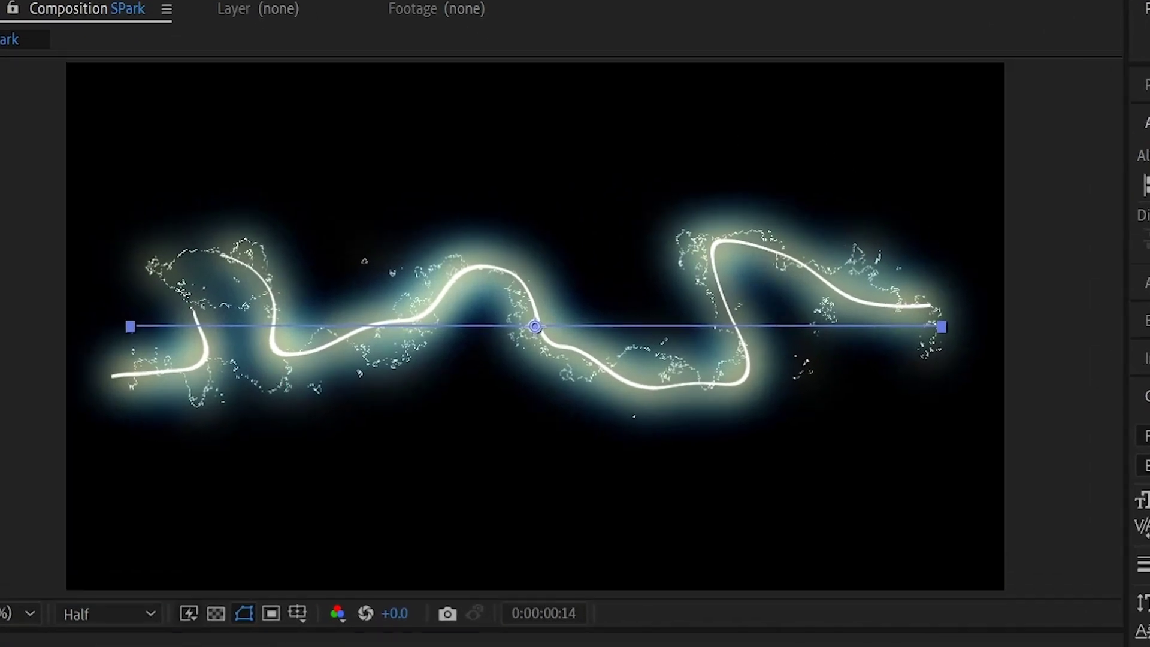
key("space")
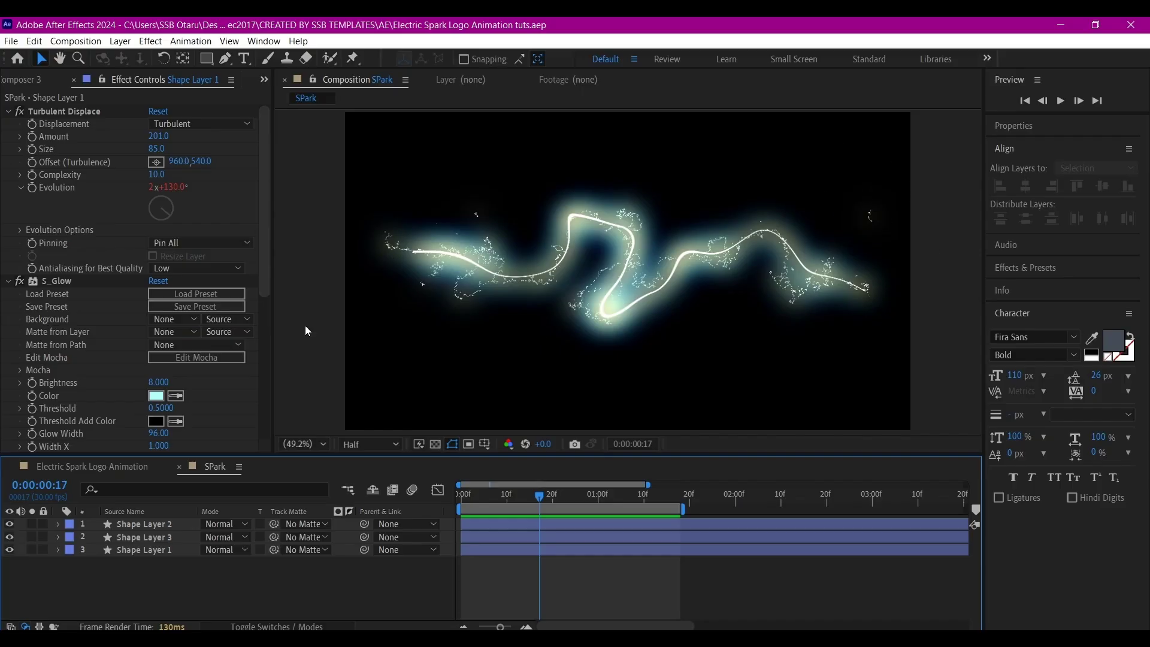
Add a black 1920×1080 solid named 'bg' to the Electric Spark Logo Animation comp
left_click(102, 466)
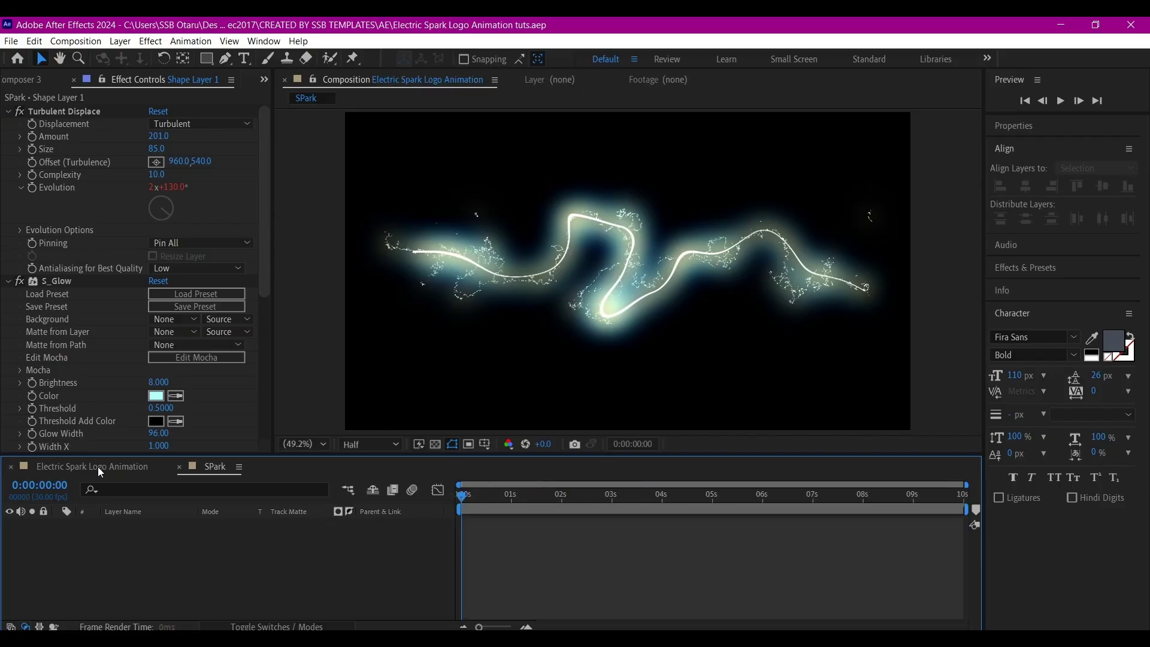
right_click(311, 559)
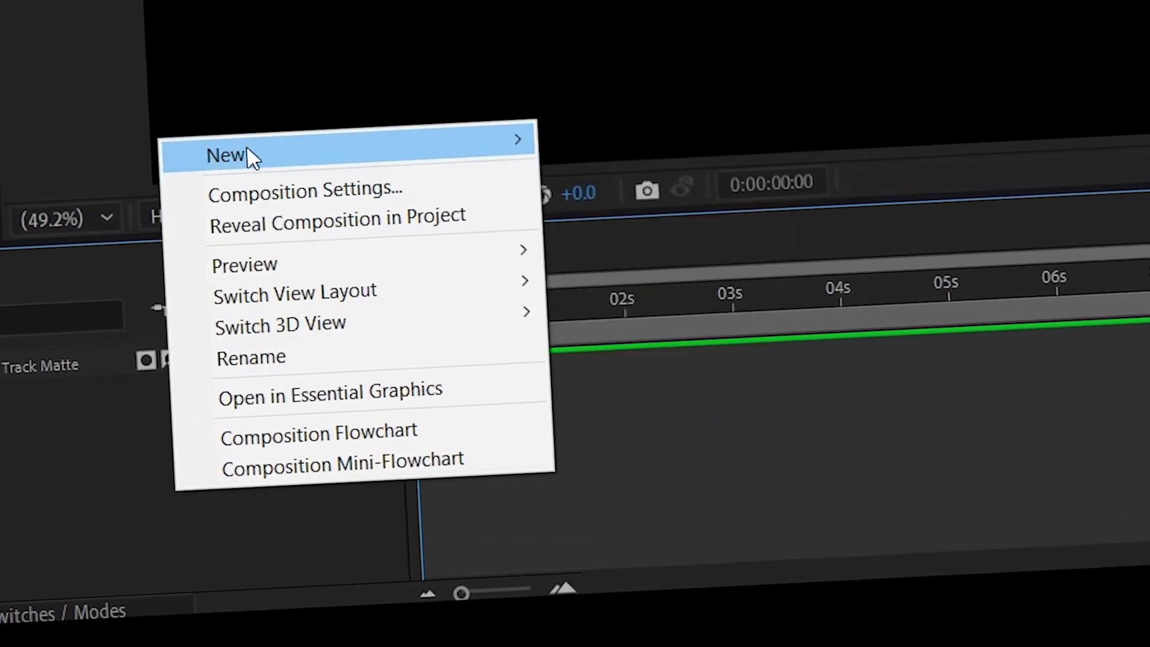
mouse_move(353, 422)
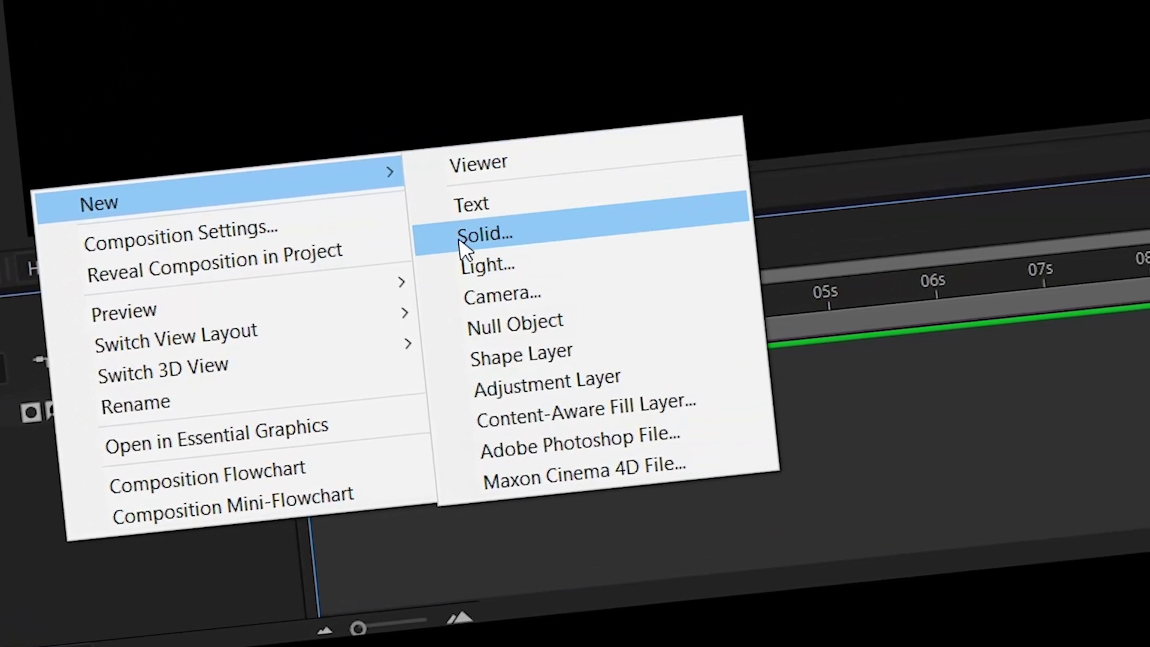
left_click(551, 218)
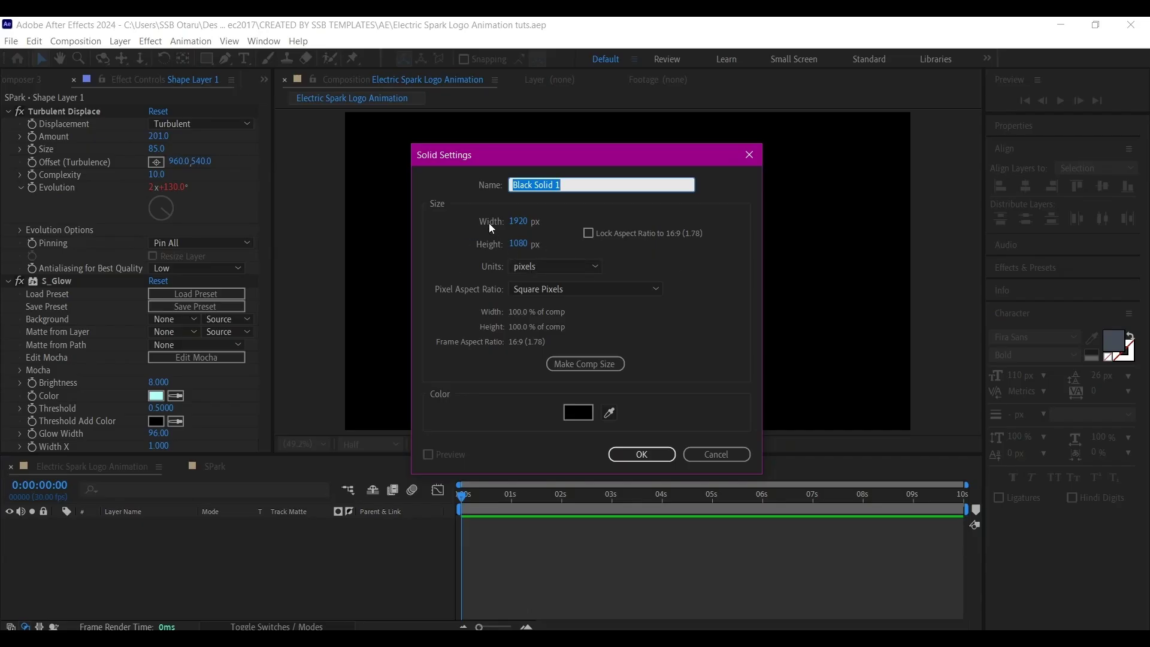
type("bg")
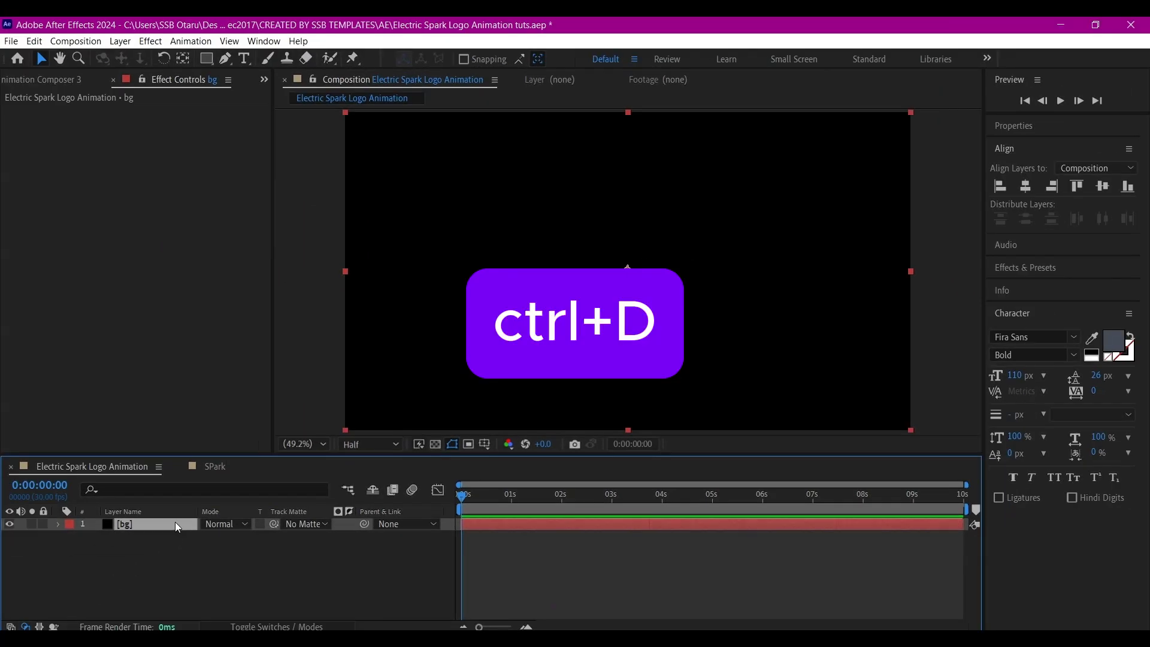
Duplicate the bg solid and apply a Fill effect to the top copy
key("ctrl+d")
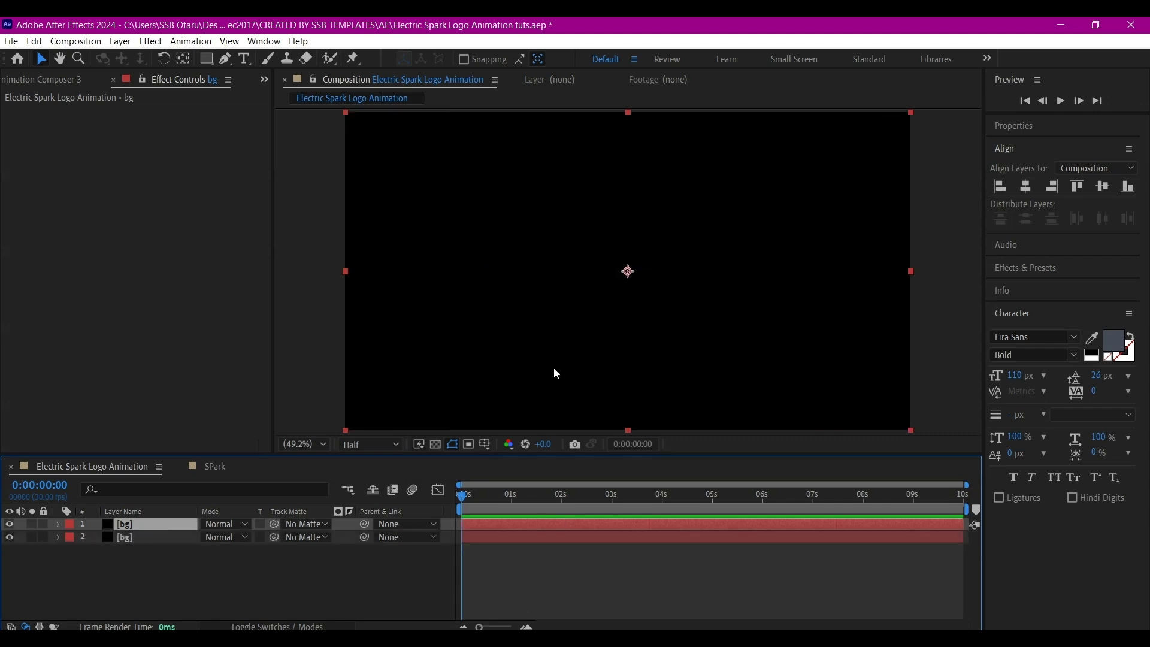
key("ctrl+space")
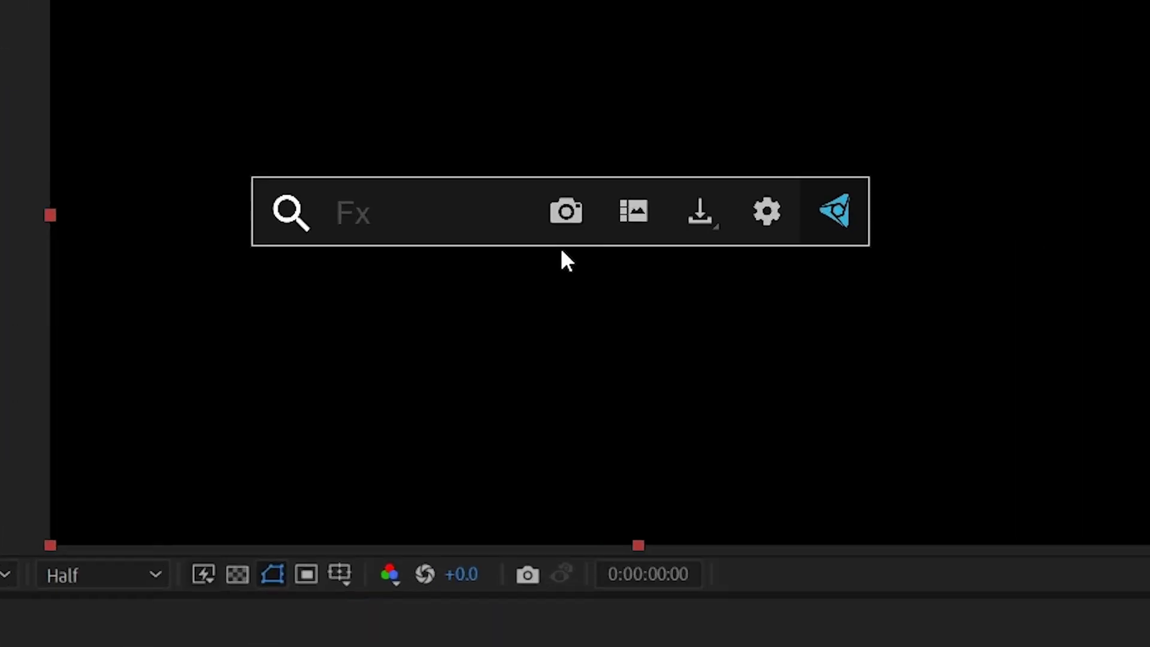
type("fill")
left_click(336, 300)
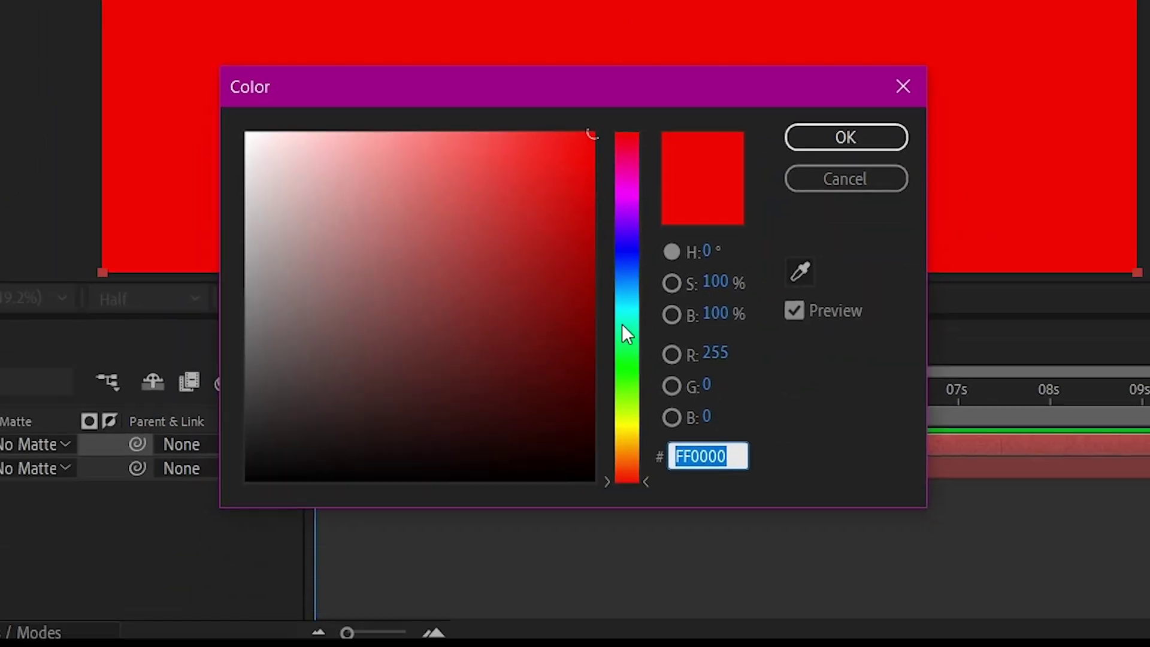
Set the Fill colour to light teal, hex 6EF5E0
left_click(625, 315)
left_click(437, 144)
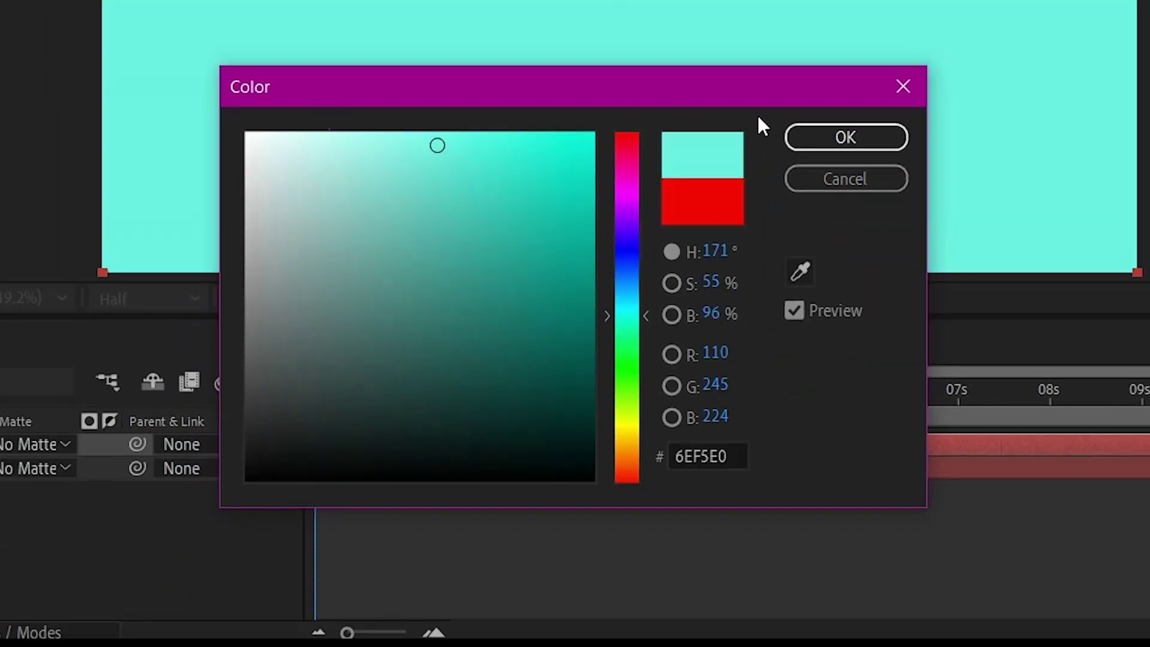
left_click(814, 141)
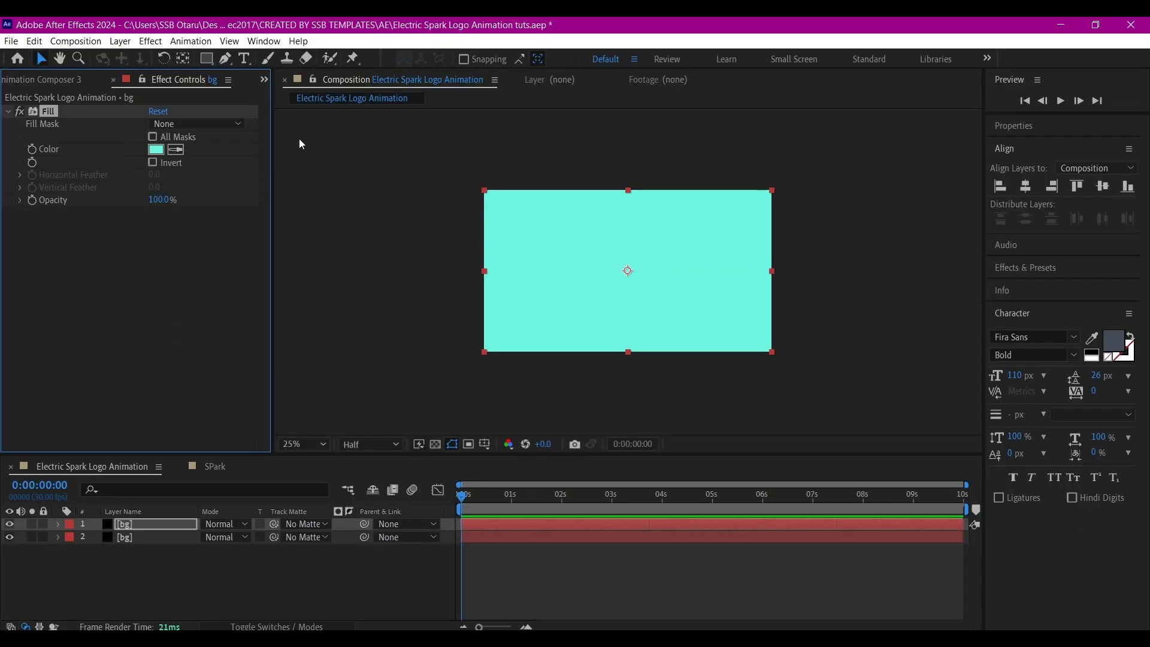
Draw a rectangle mask across the middle of the top bg layer and feather it to 540
left_click(206, 58)
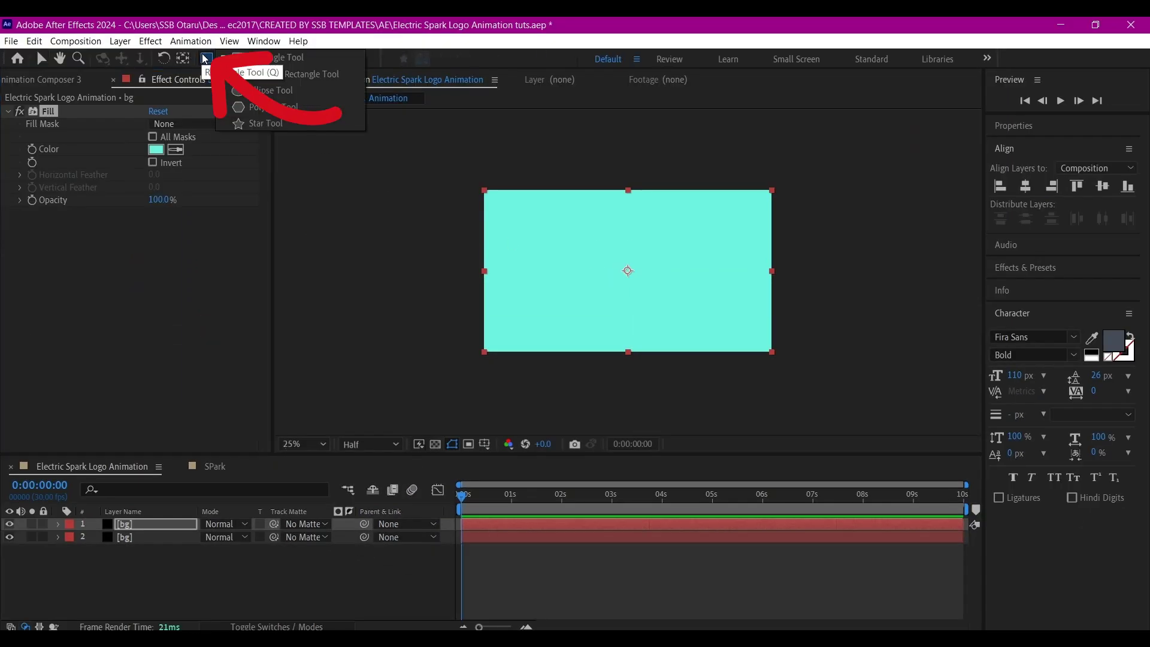
left_click(258, 59)
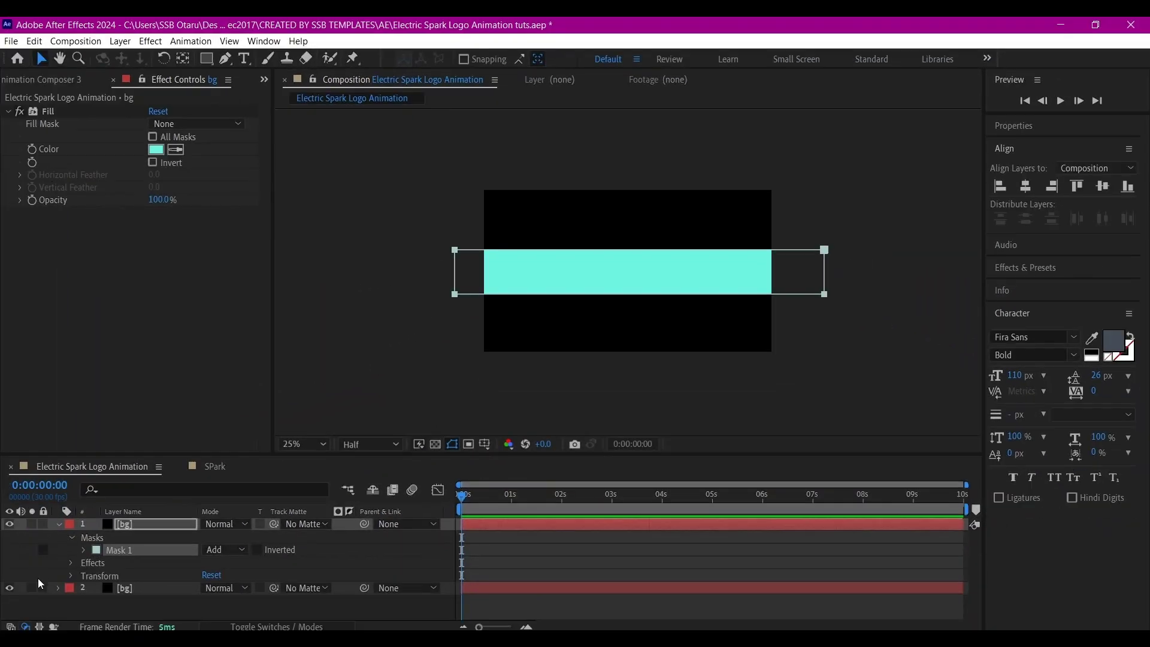
left_click(134, 526)
key("f")
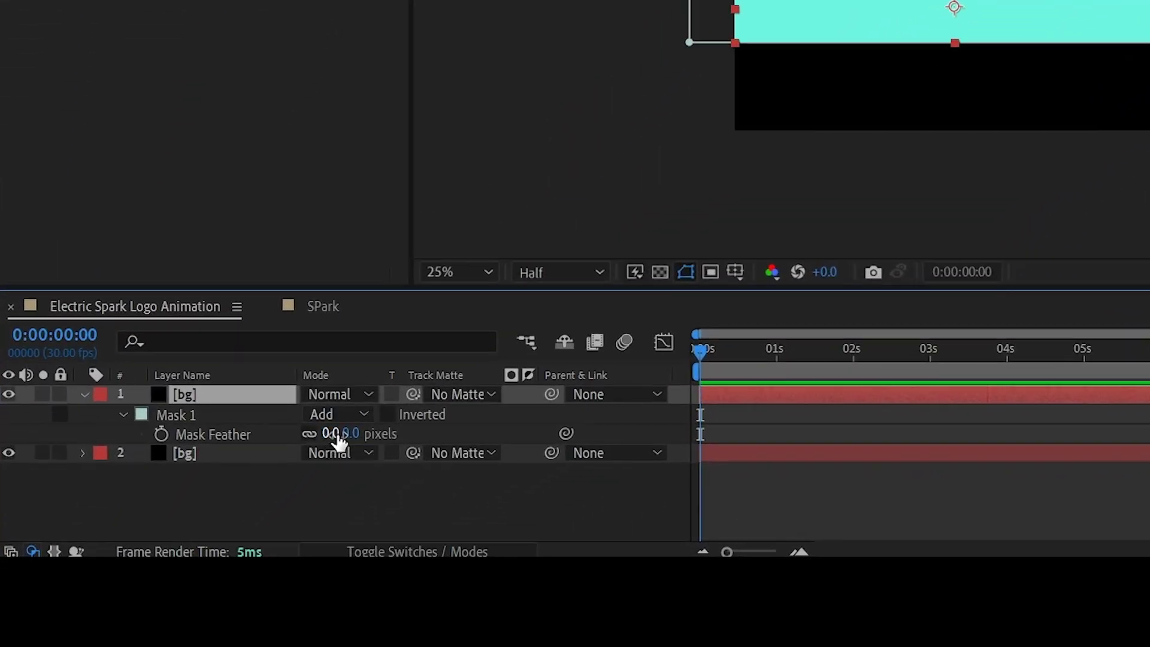
left_click_drag(338, 437, 944, 424)
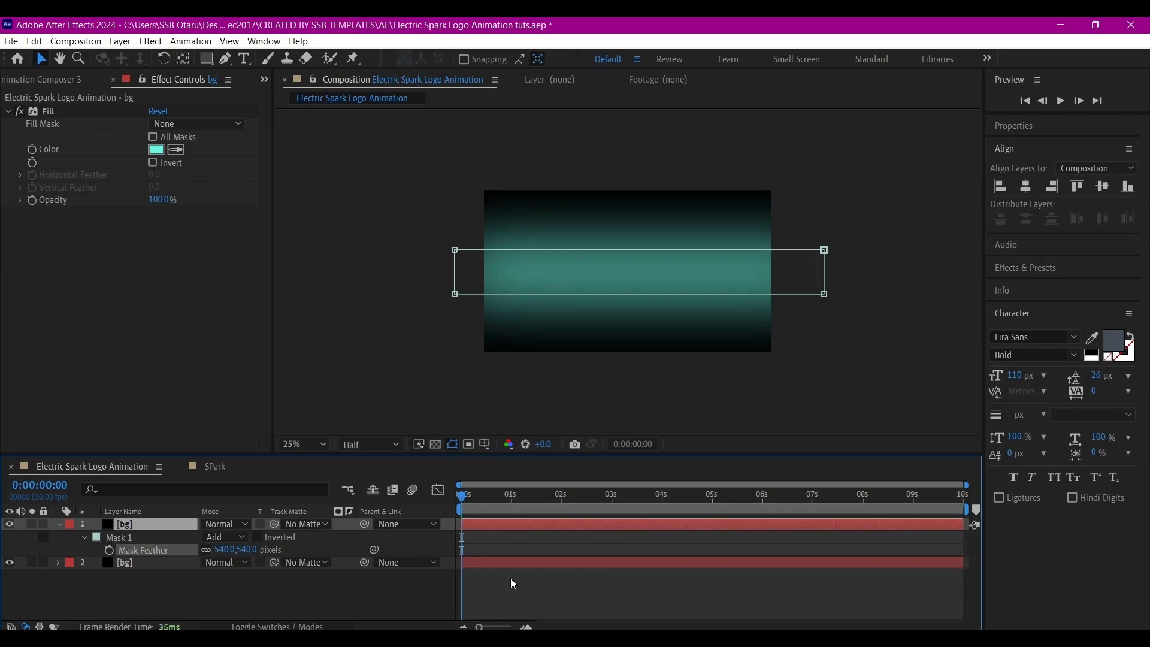
left_click(468, 602)
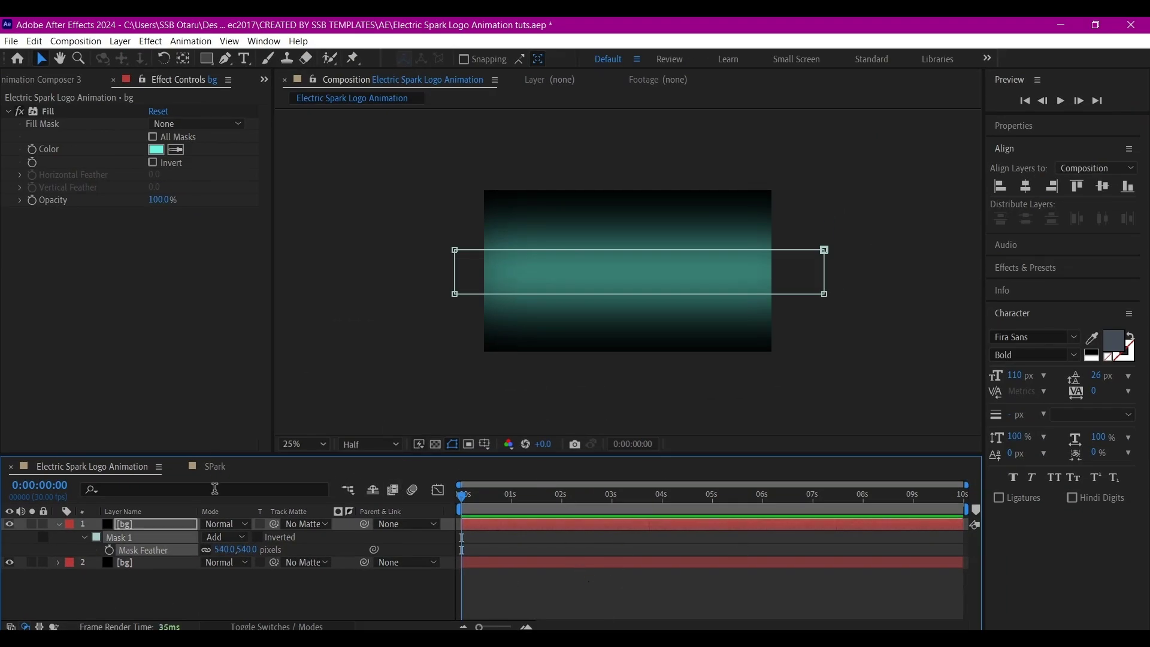
Fit the viewer to the comp and lower the top bg layer's opacity to 50%
left_click(304, 444)
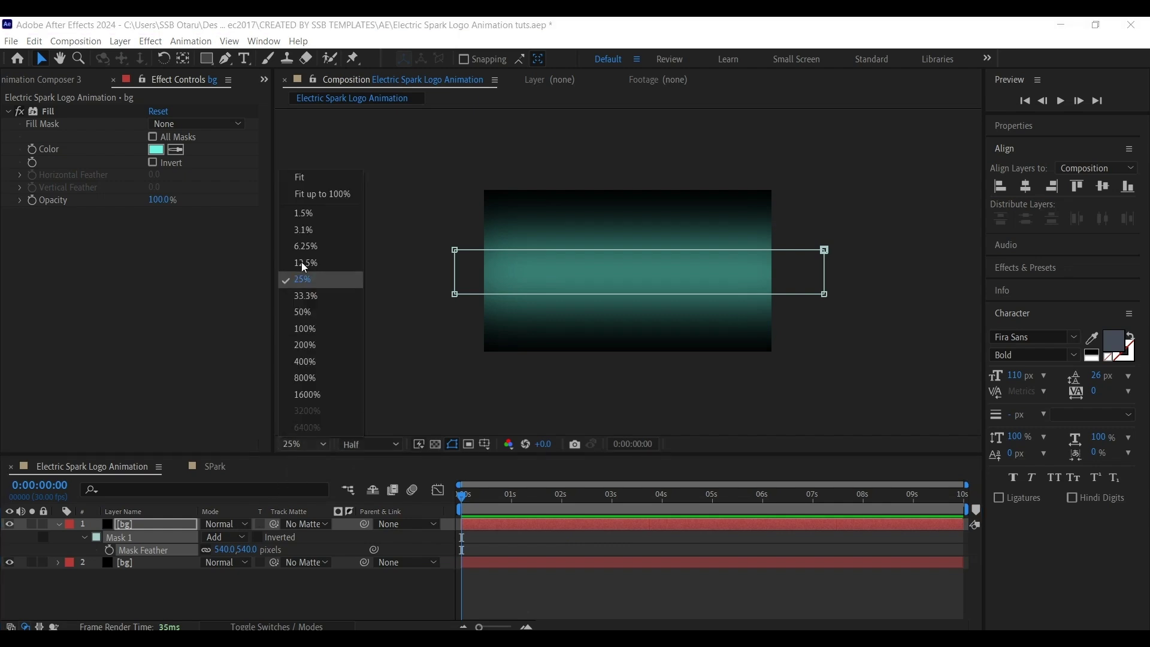
left_click(302, 178)
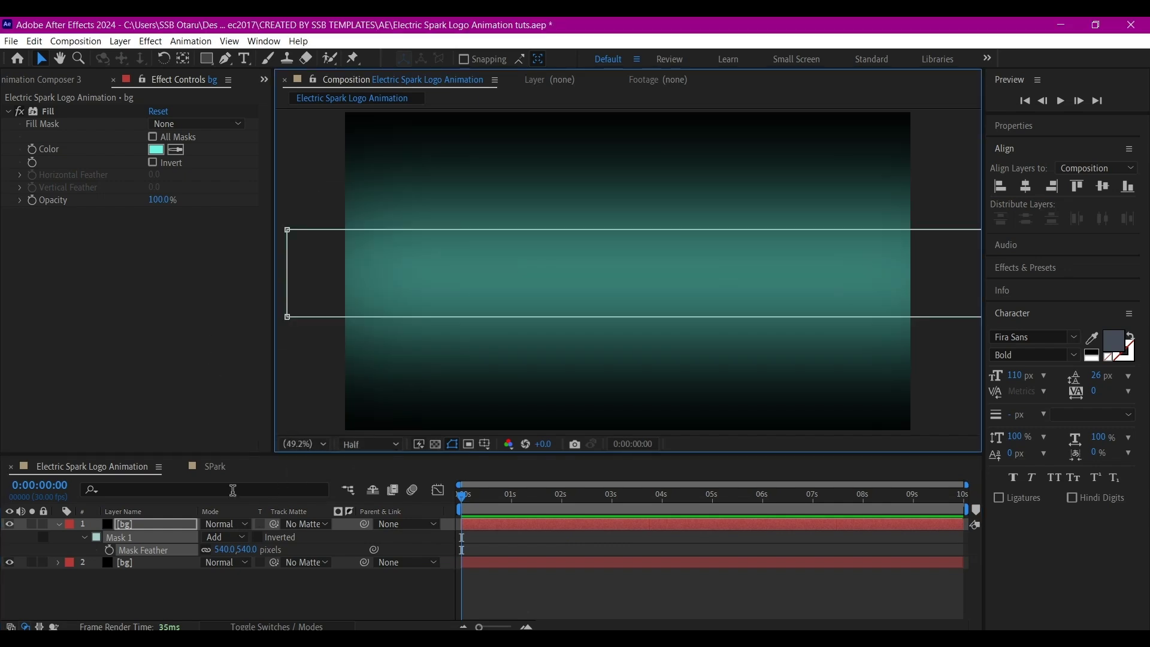
left_click(143, 524)
key("t")
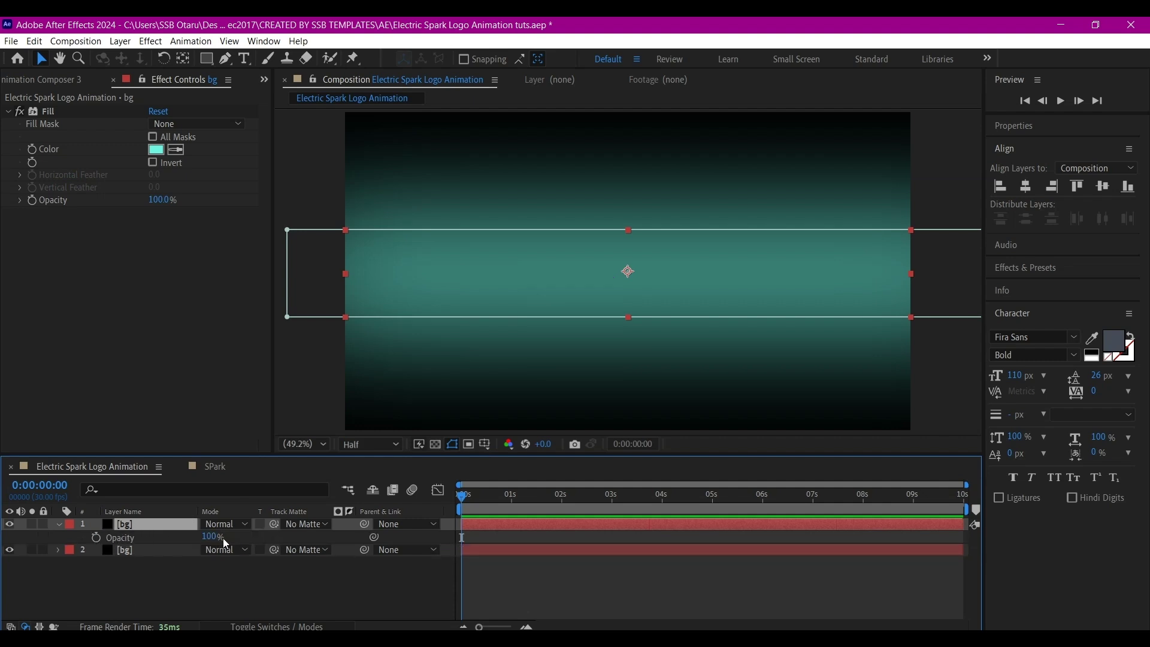
left_click(210, 538)
type("5")
key("Return")
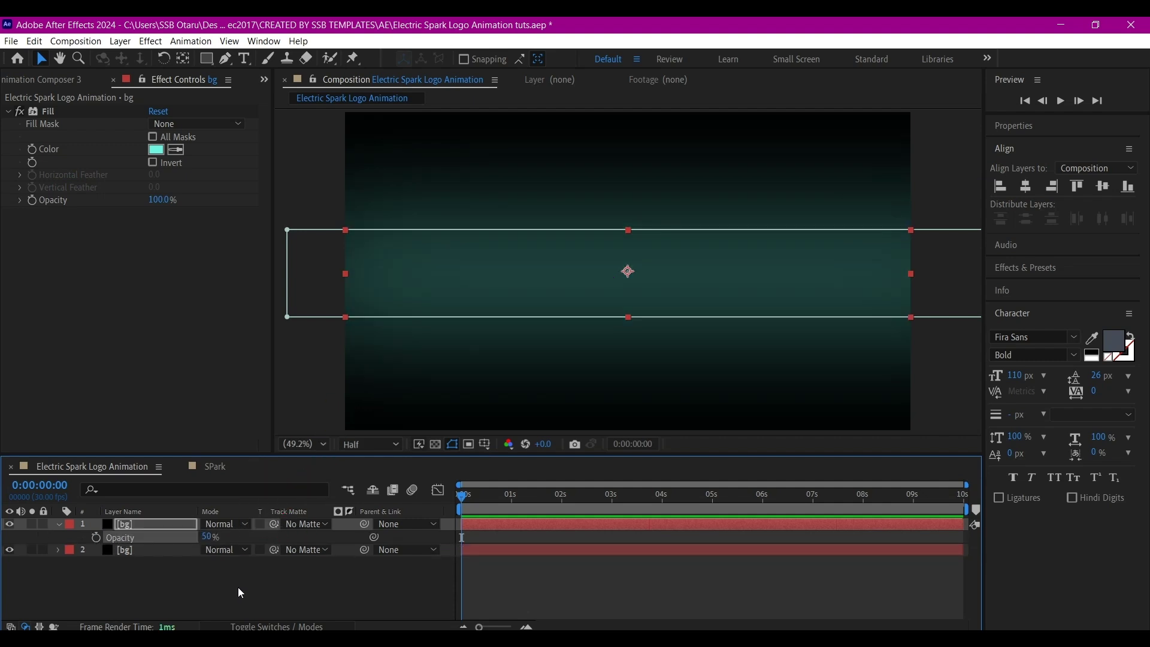
Place the SPark comp into the main timeline as the top layer
left_click(95, 579)
key("ctrl+0")
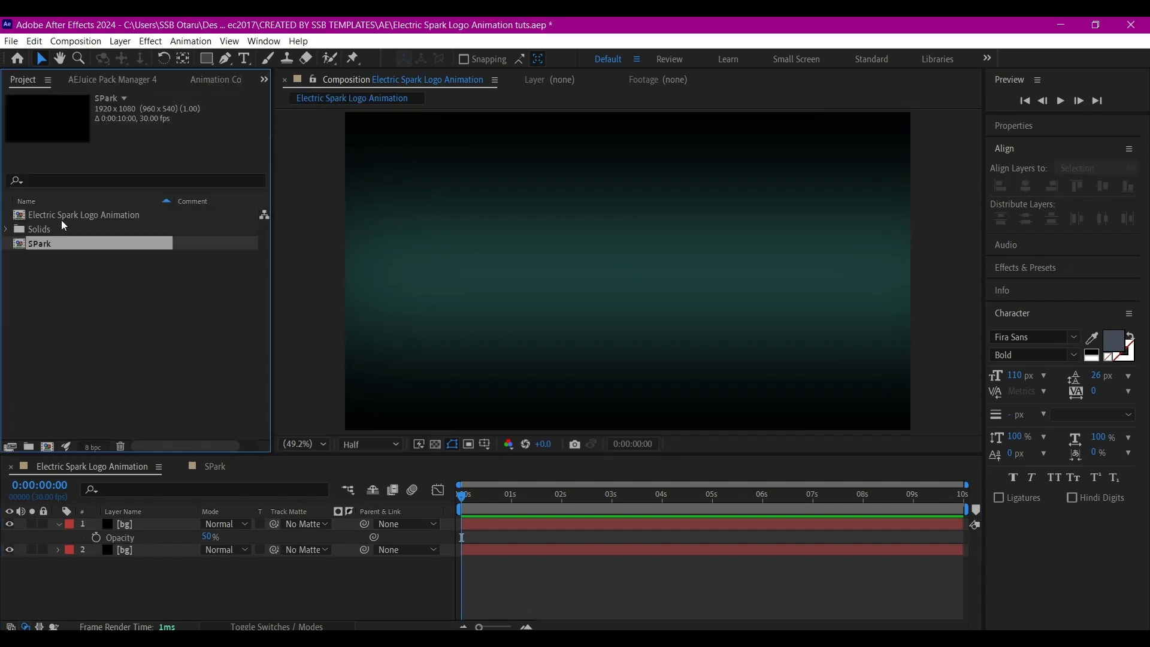
left_click_drag(58, 245, 122, 524)
left_click_drag(479, 496, 498, 500)
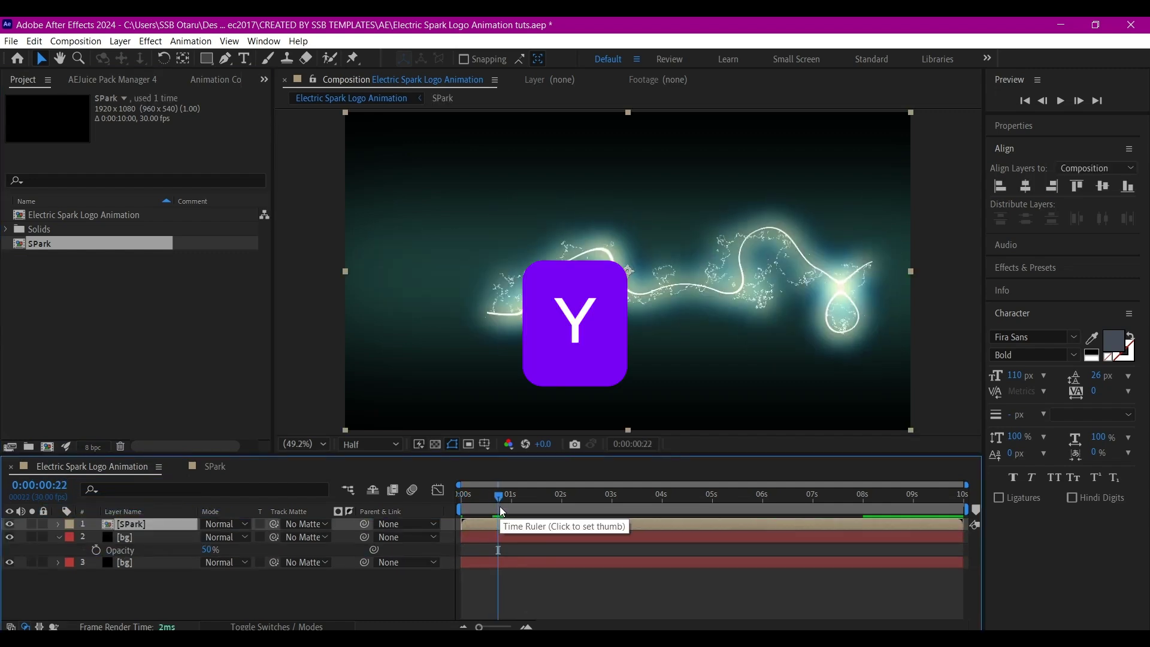
key("y")
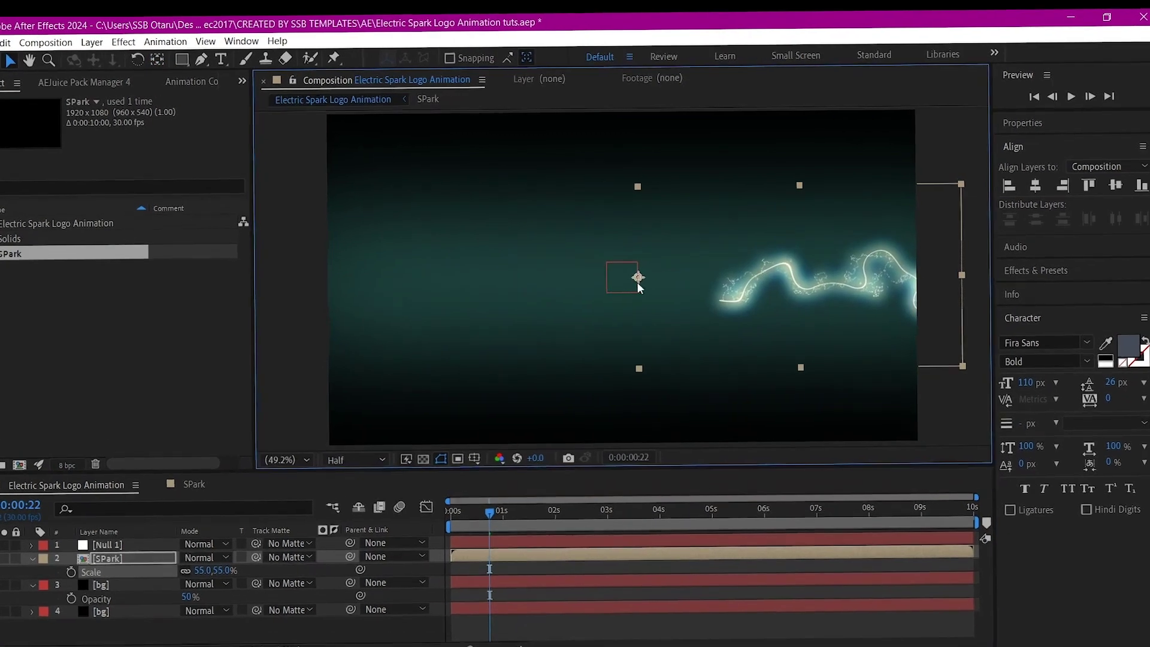
Duplicate the SPark layer, rotate the copy to a new angle, and preview the sparks
key("ctrl+d")
key("r")
left_click_drag(76, 608, 281, 637)
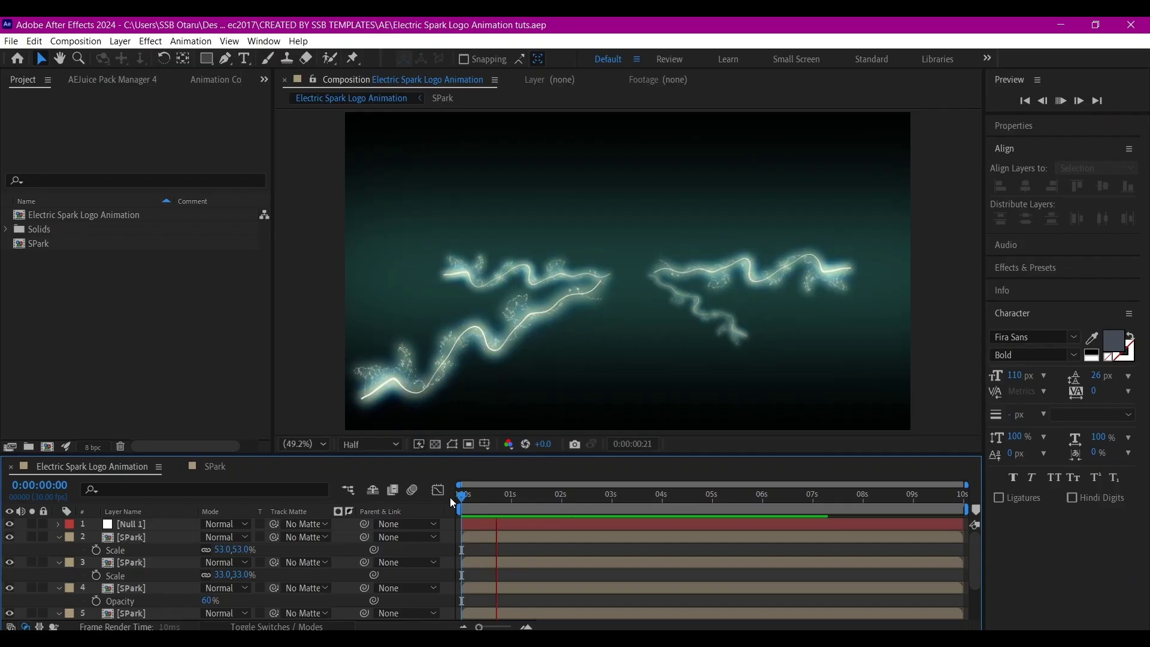
left_click(452, 499)
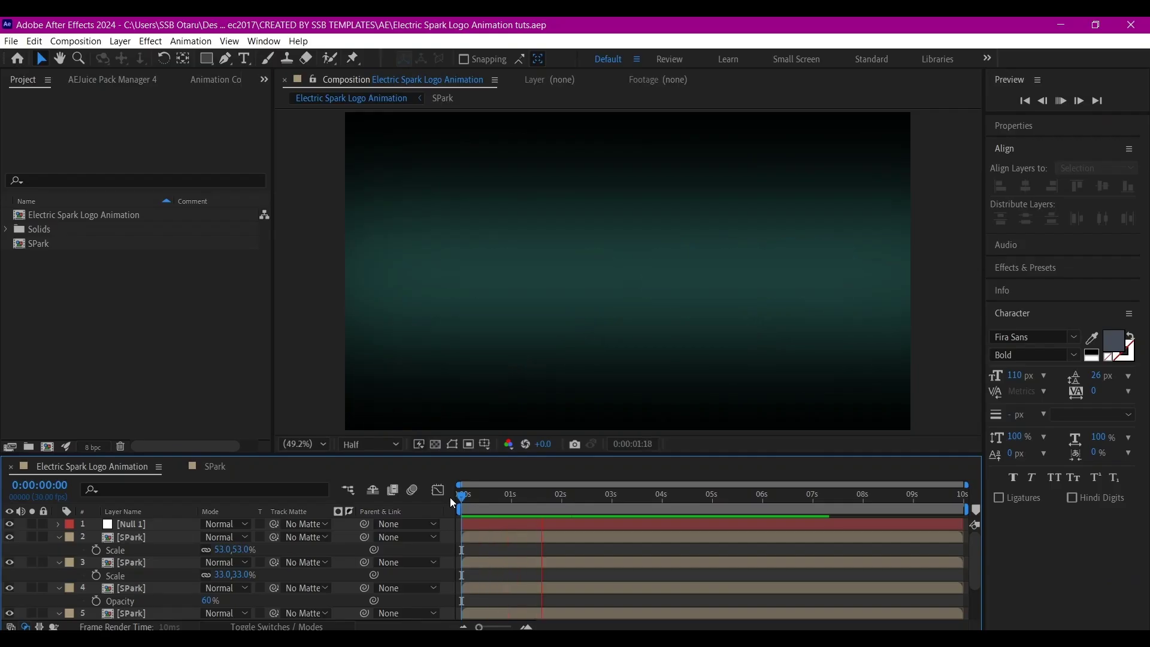
key("space")
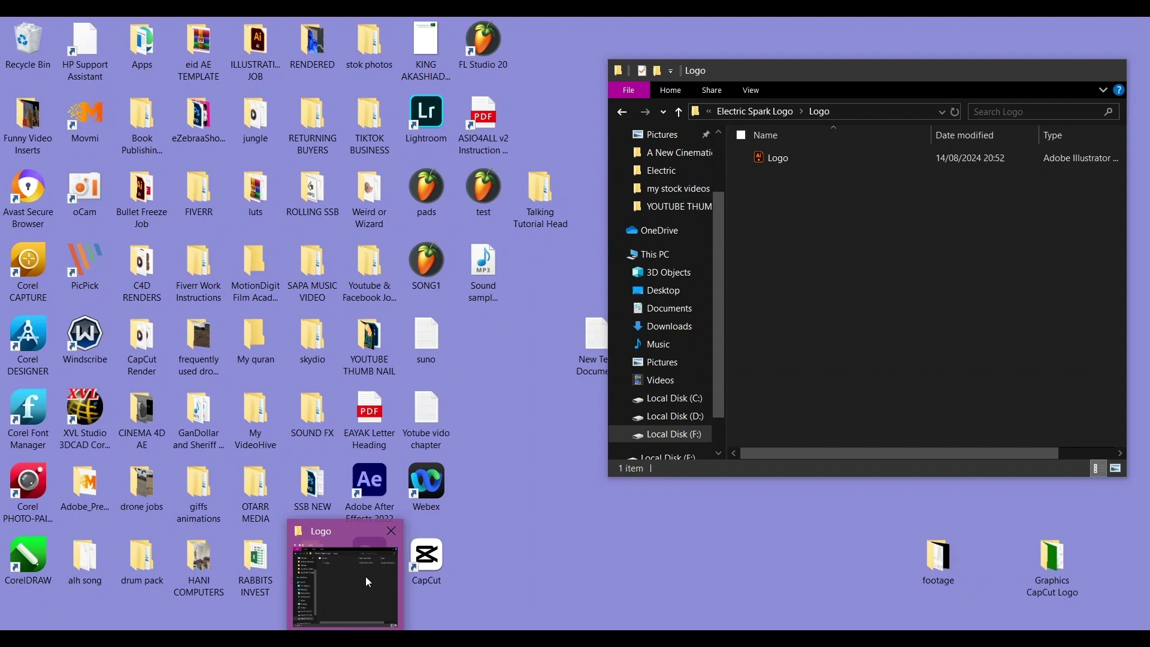
Import Logo.ai from the Logo folder with Import Kind set to Footage
left_click(366, 576)
left_click_drag(779, 158, 139, 346)
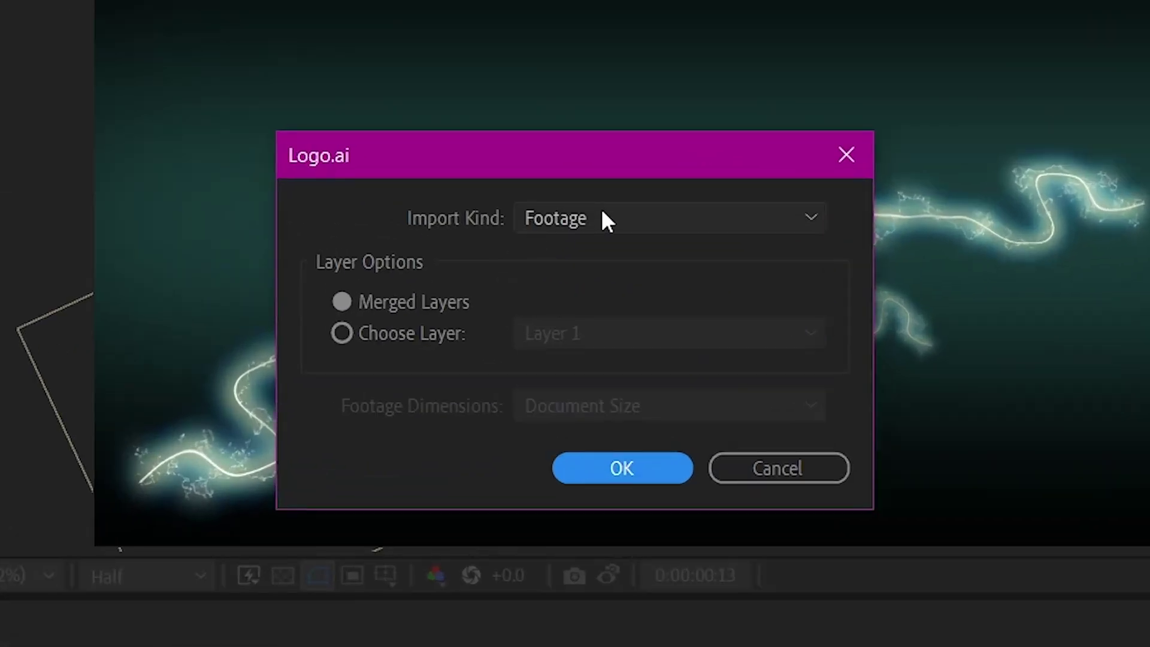
left_click(604, 220)
left_click(586, 255)
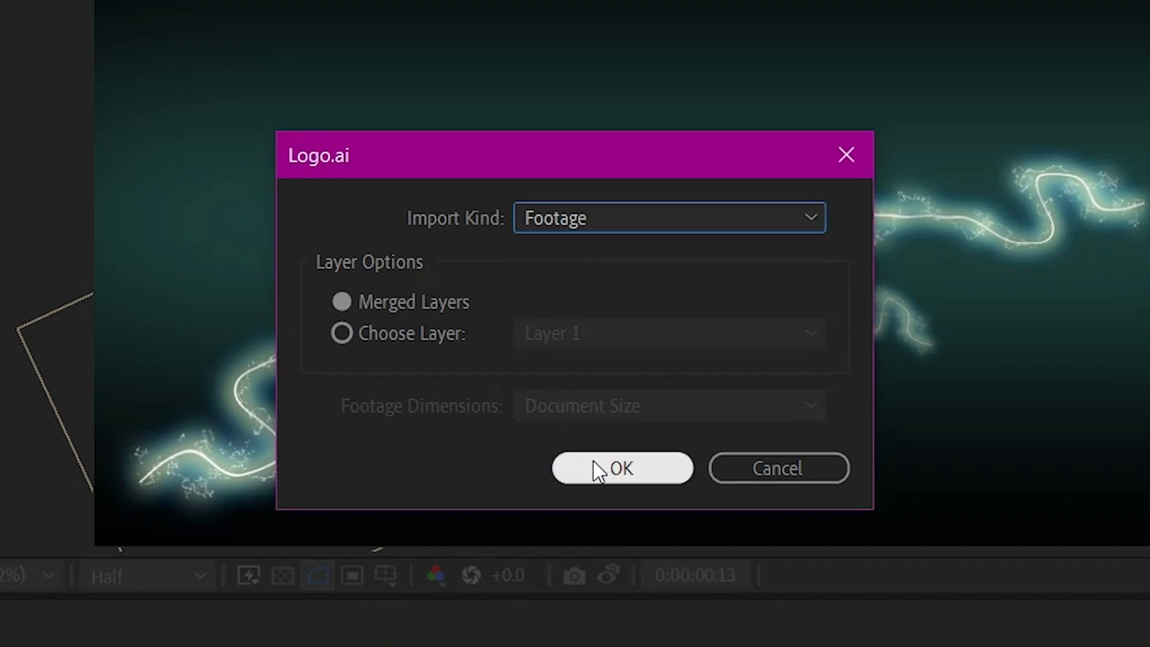
Confirm the Logo.ai import, add it to the main comp, and scale it to 54%
left_click(626, 469)
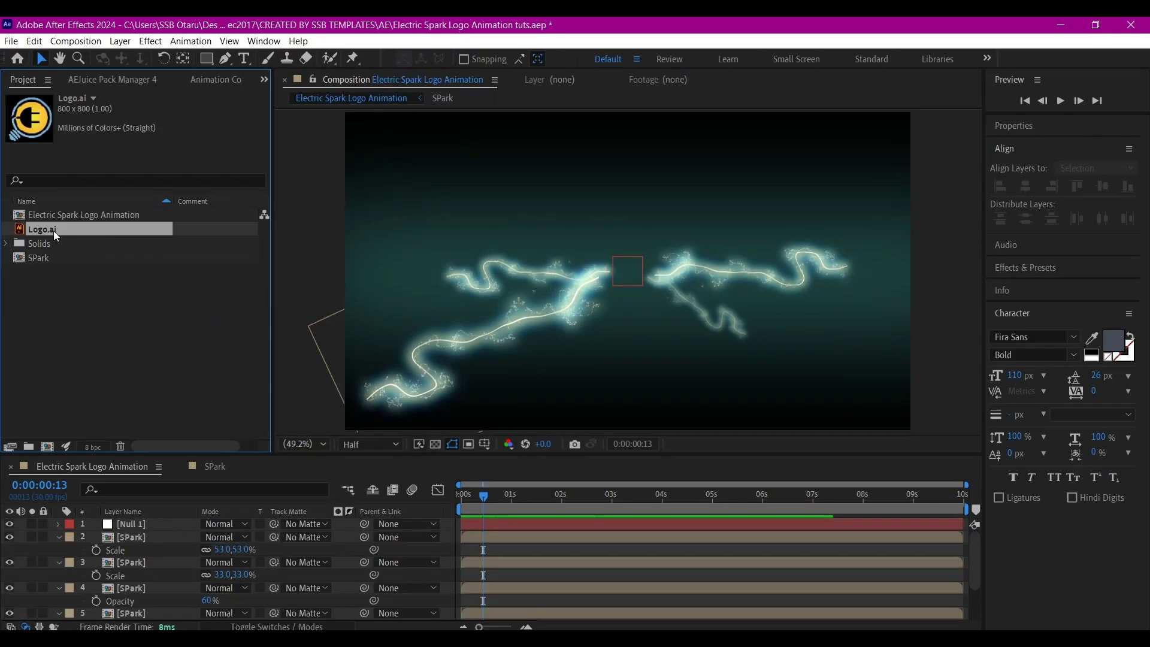
left_click_drag(55, 231, 97, 528)
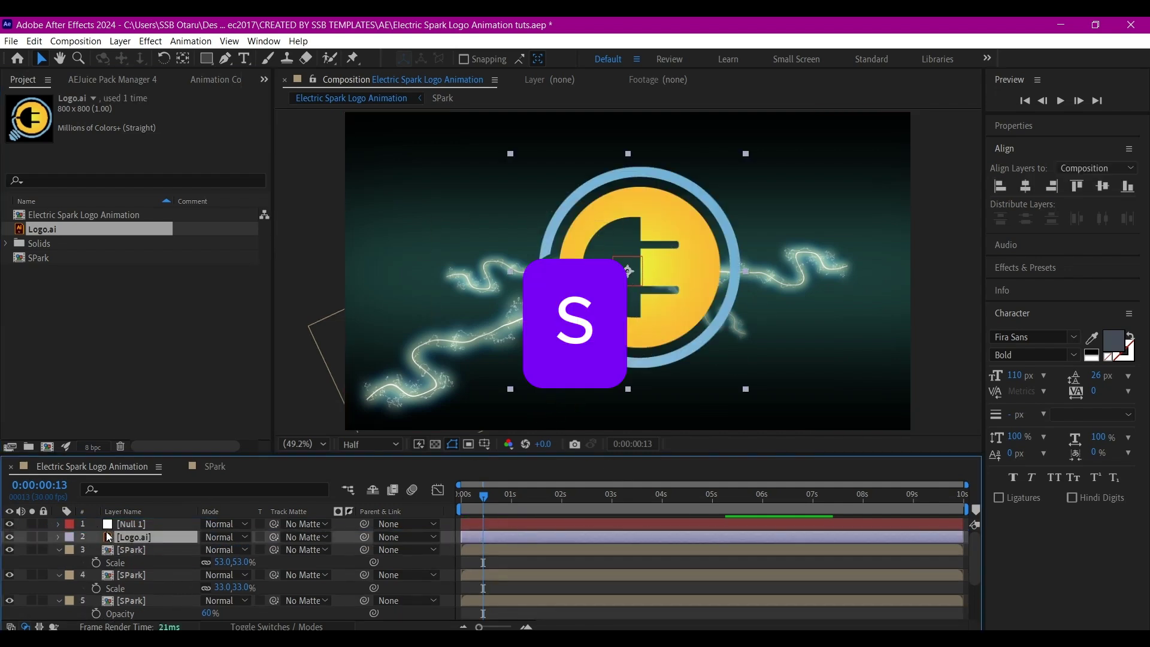
key("s")
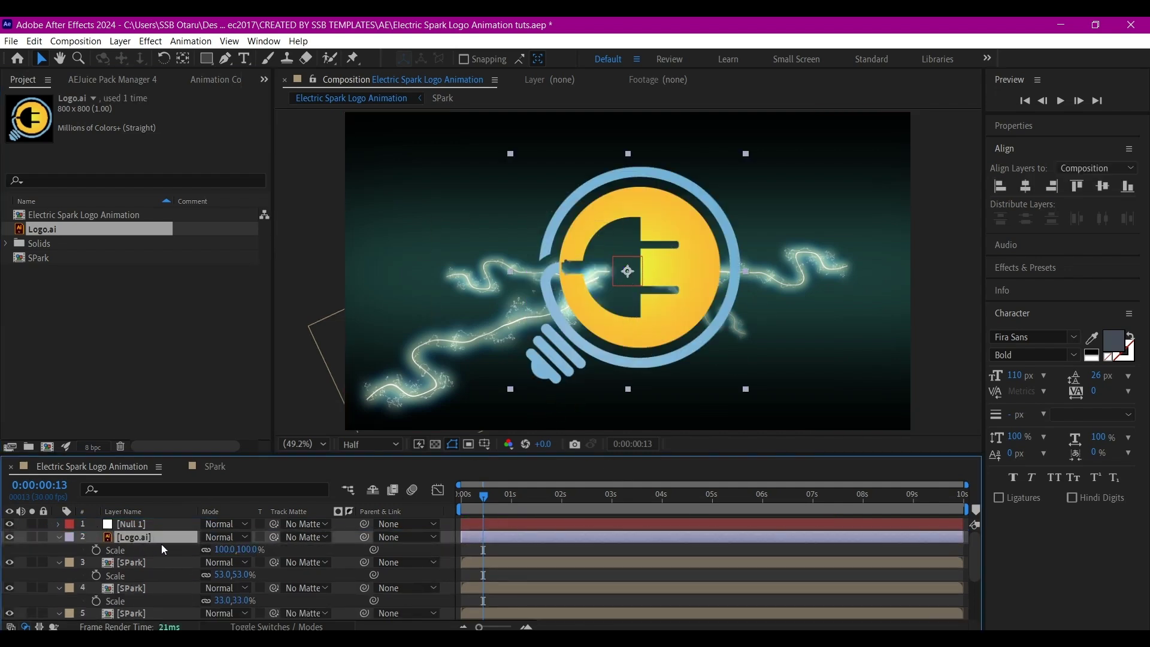
left_click_drag(213, 549, 197, 559)
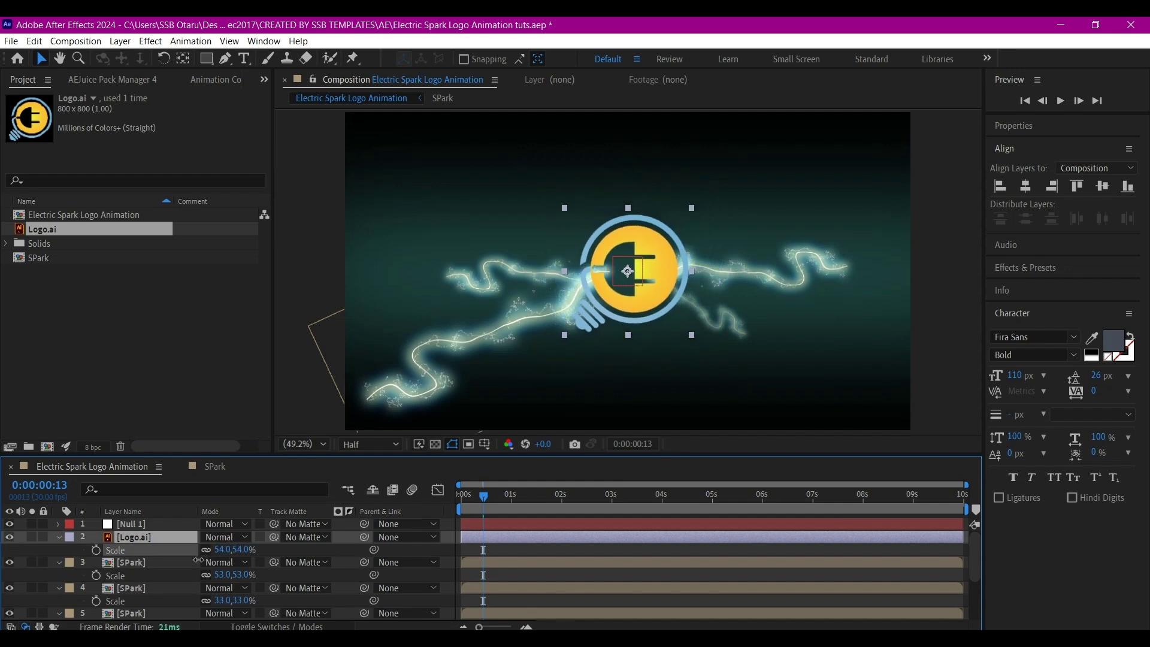
key("Return")
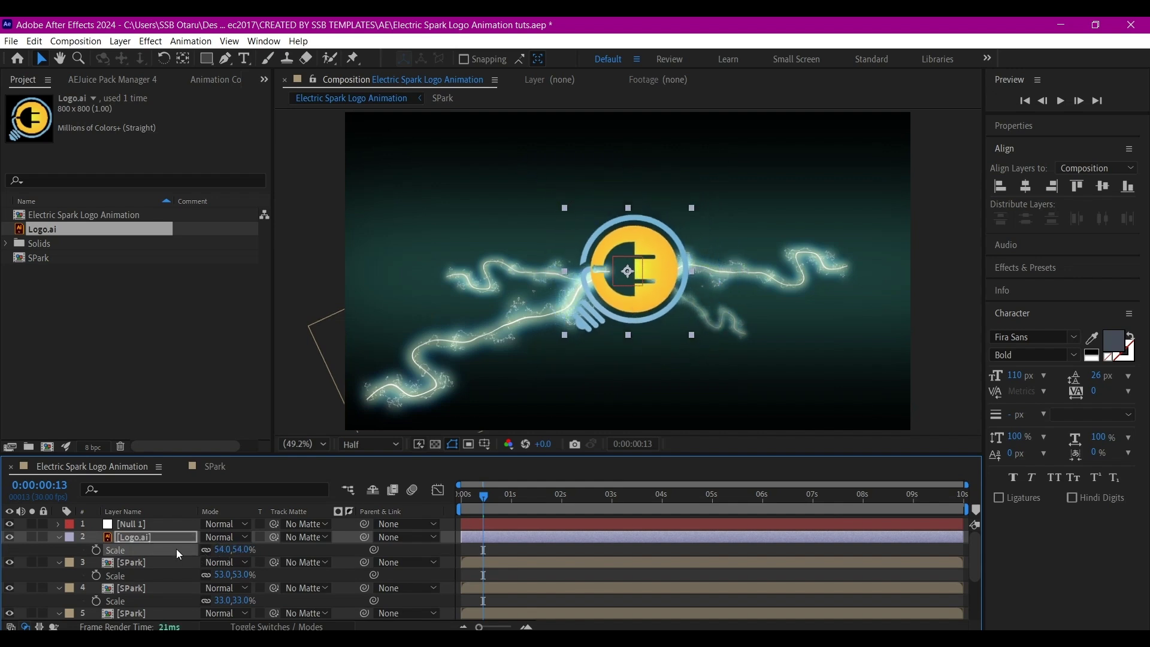
left_click(143, 541)
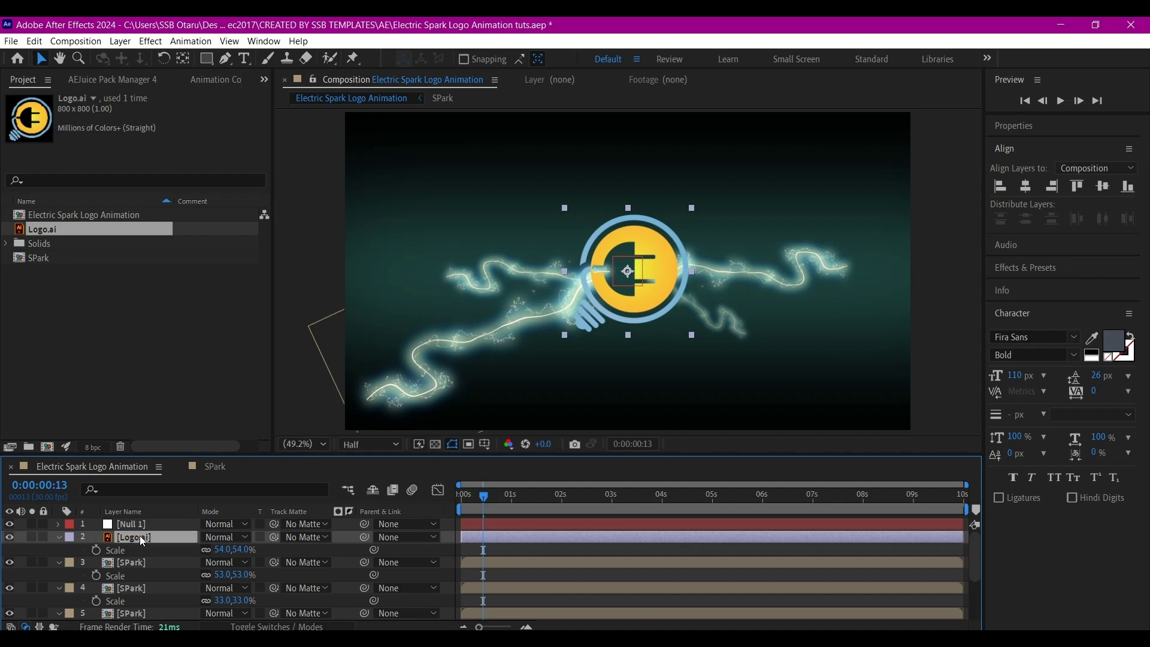
Pre-compose the Logo.ai layer into 'LogoHolder', moving all attributes into it
right_click(530, 538)
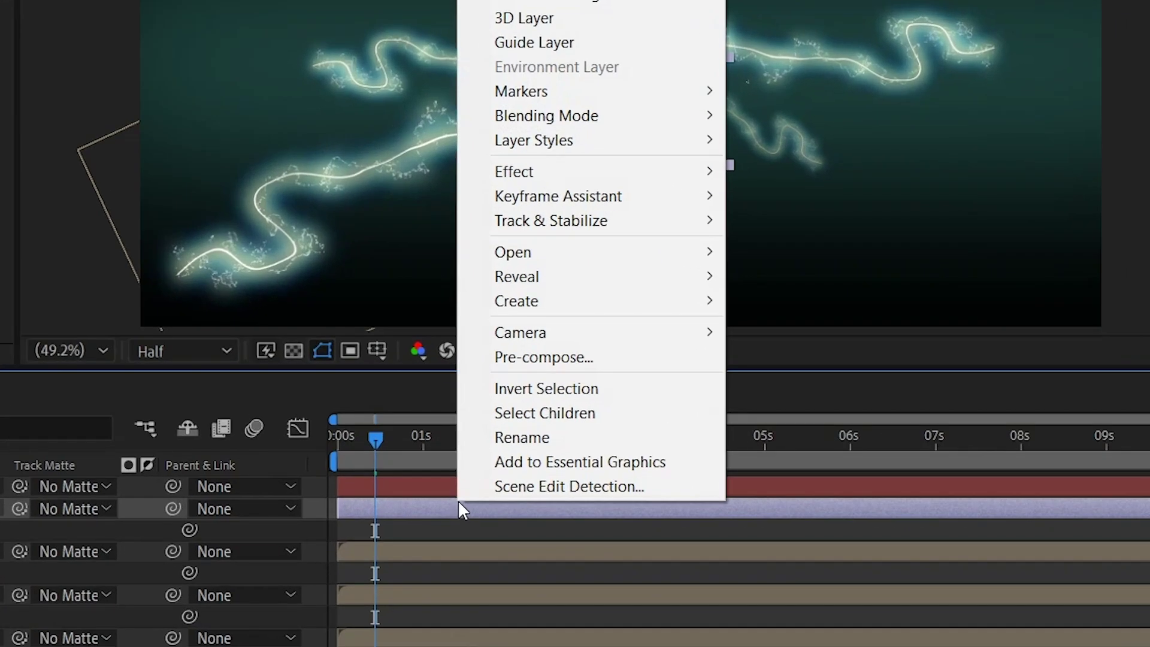
left_click(530, 356)
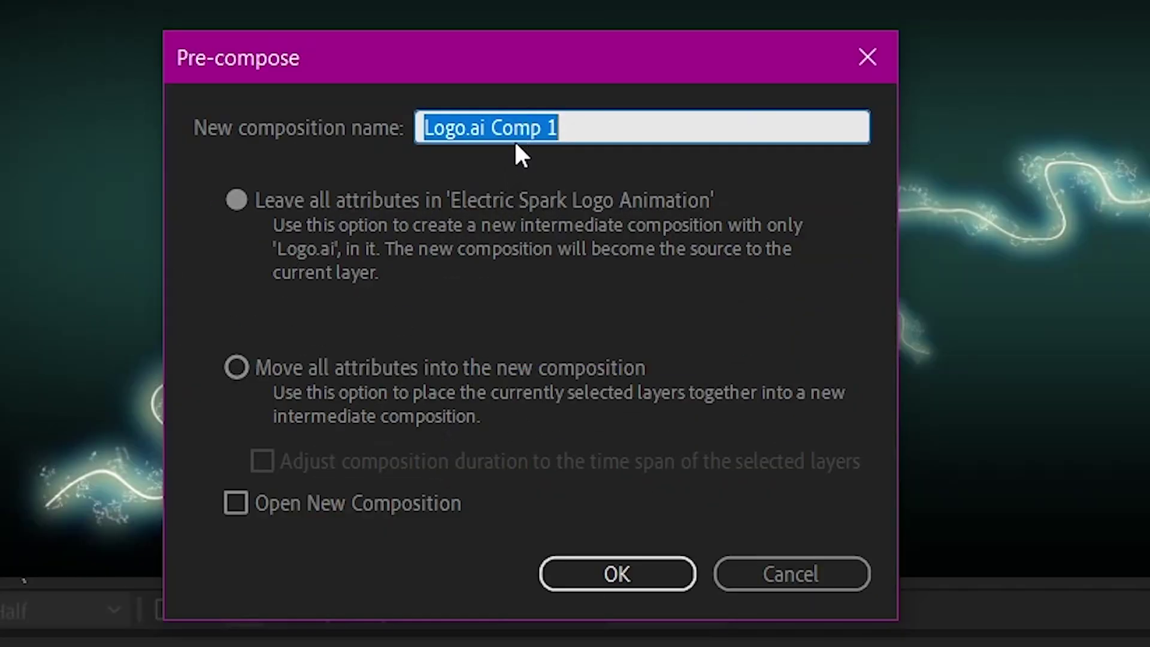
type("LogoHolder")
left_click(238, 370)
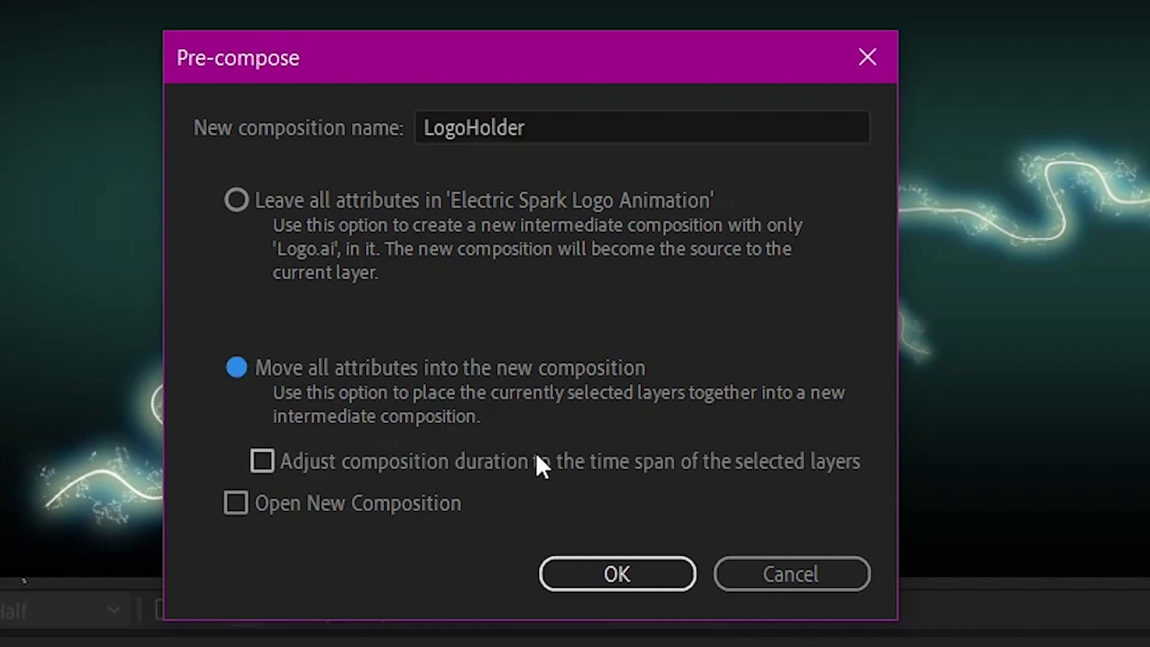
left_click(646, 580)
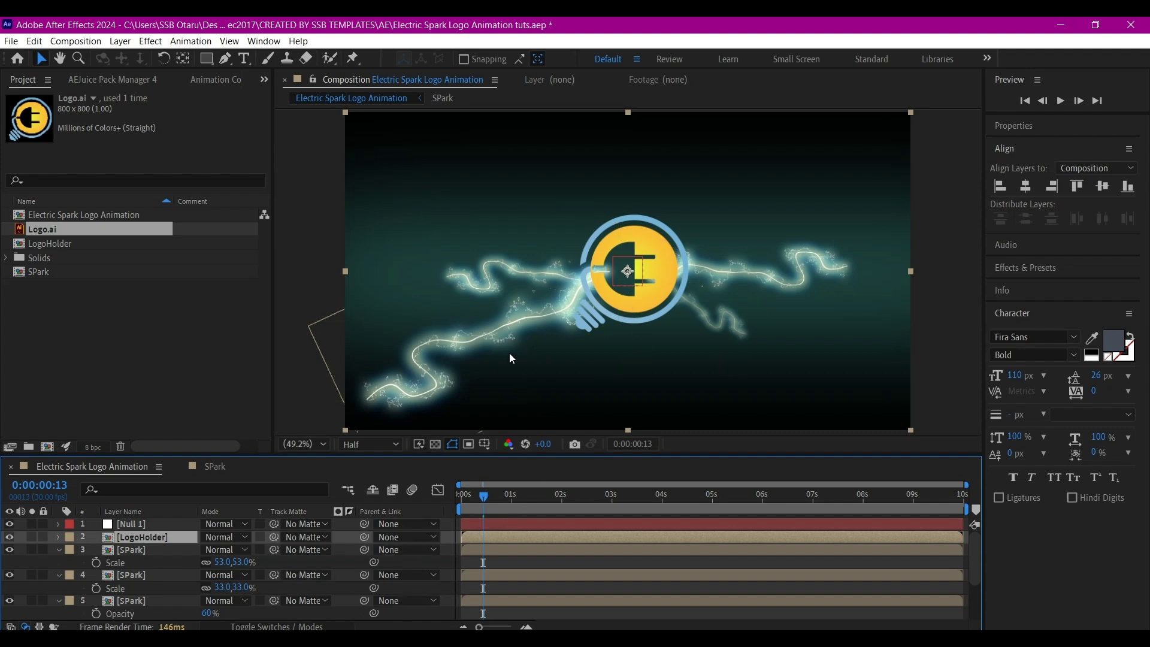
Apply Vegas to LogoHolder and set its Image Contours channel to Alpha
key("ctrl+space")
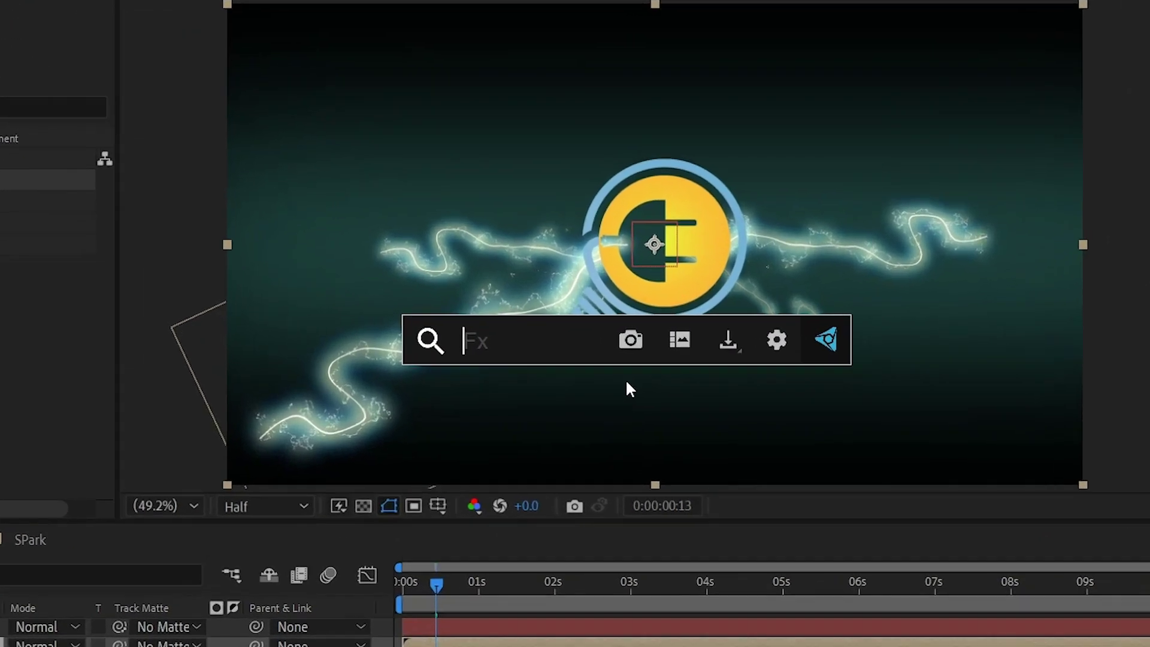
type("vegas")
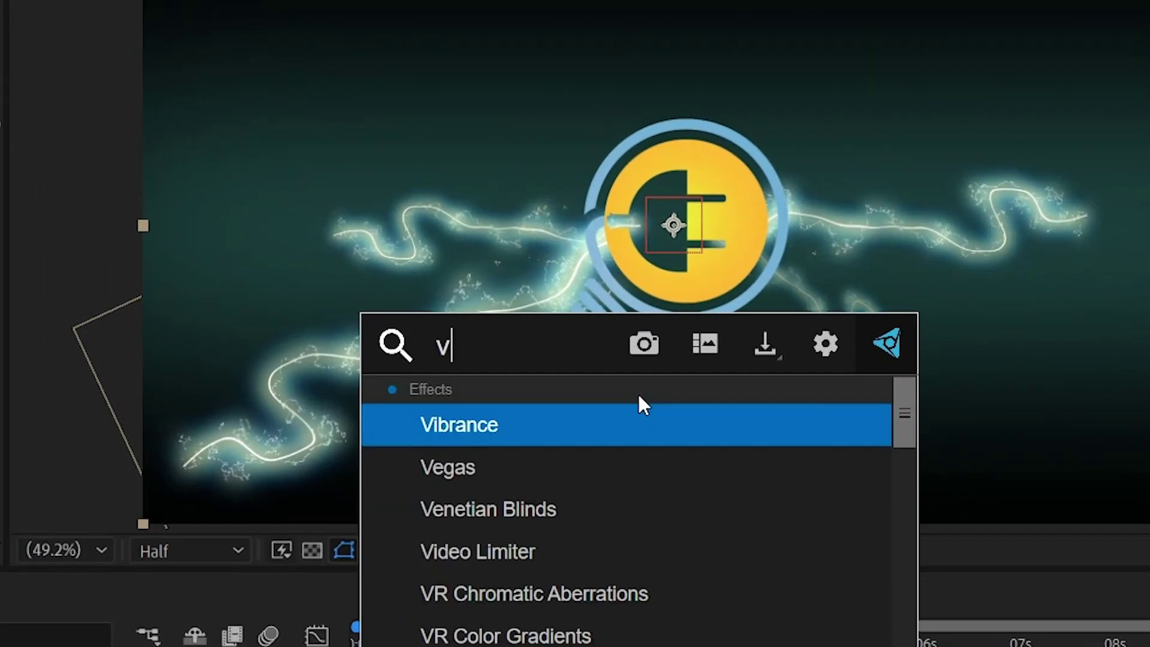
left_click(511, 378)
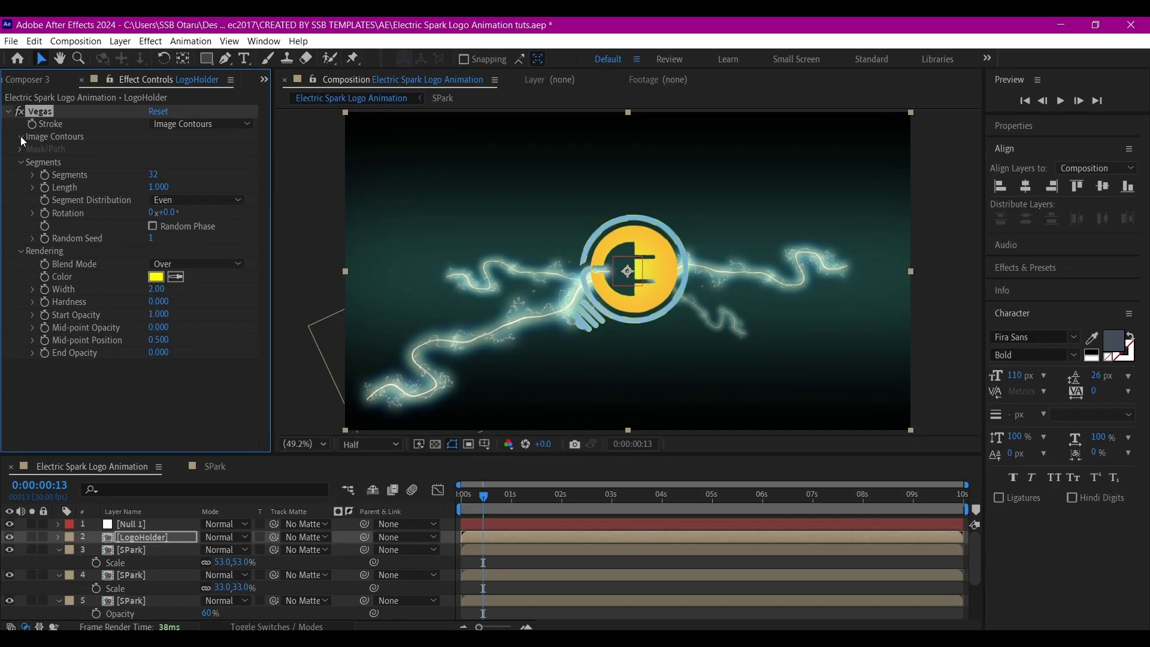
left_click(20, 136)
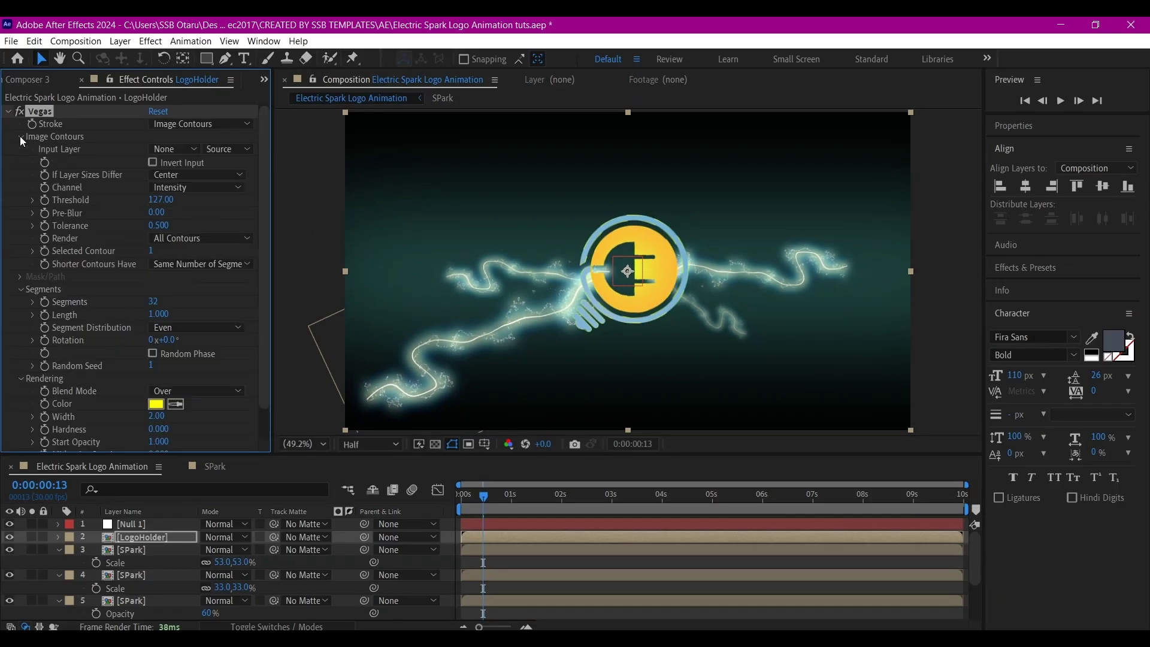
left_click(175, 189)
left_click(189, 261)
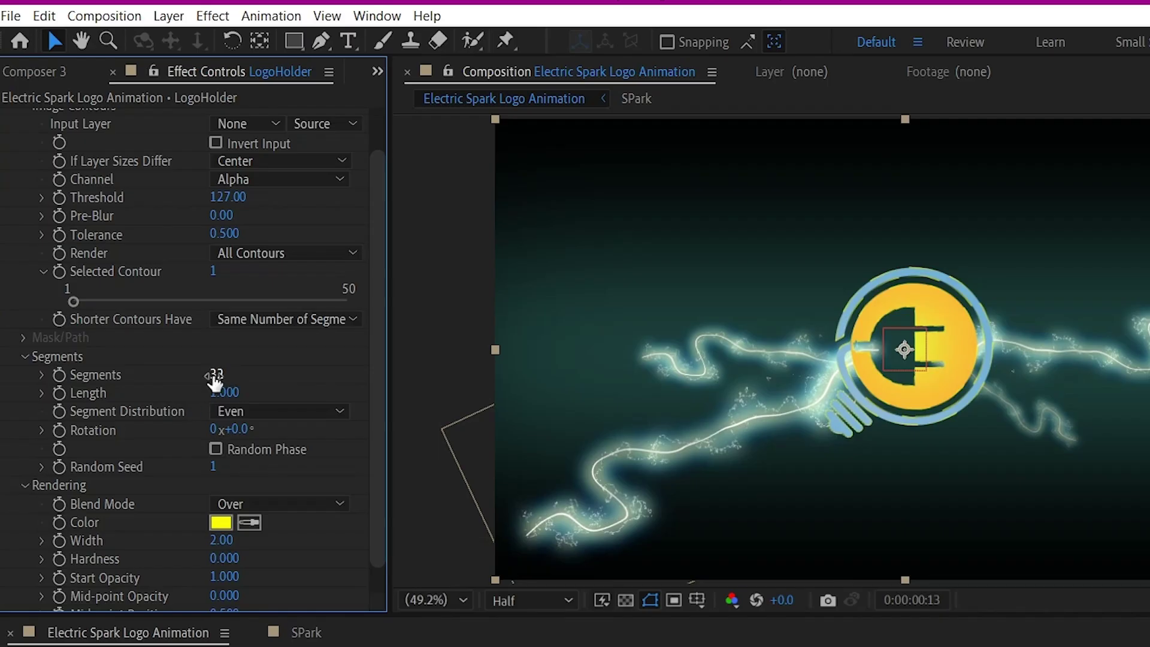
Set Vegas to 2 segments, Transparent blend mode and stroke width 4.40
left_click_drag(214, 381, 180, 381)
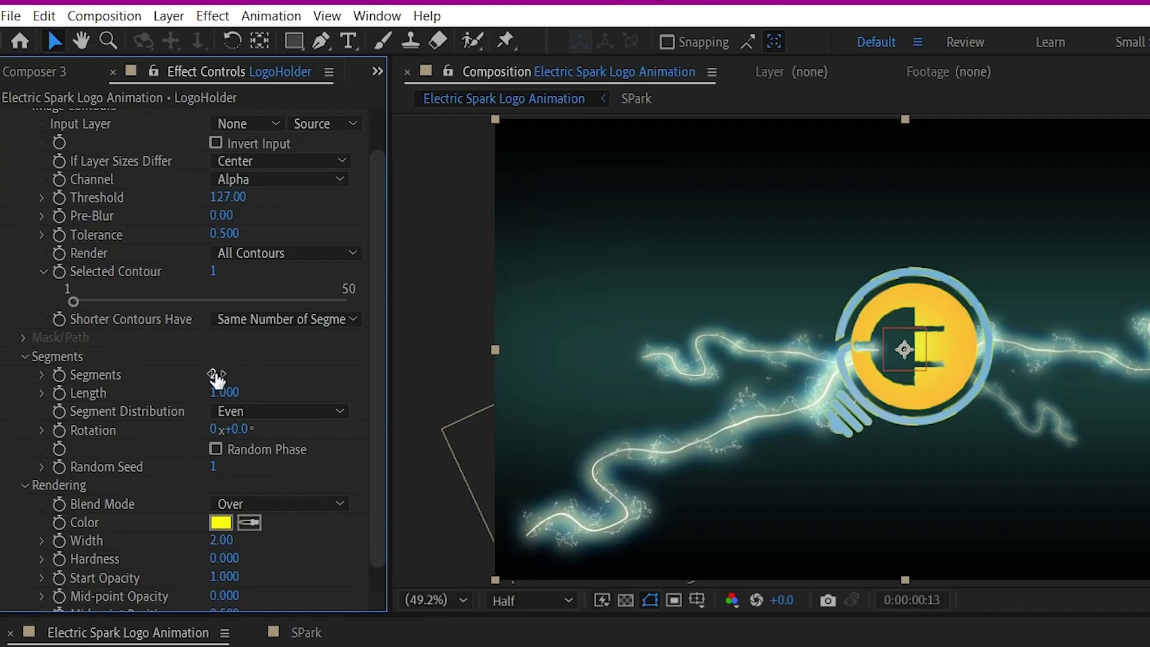
left_click(255, 506)
left_click(257, 527)
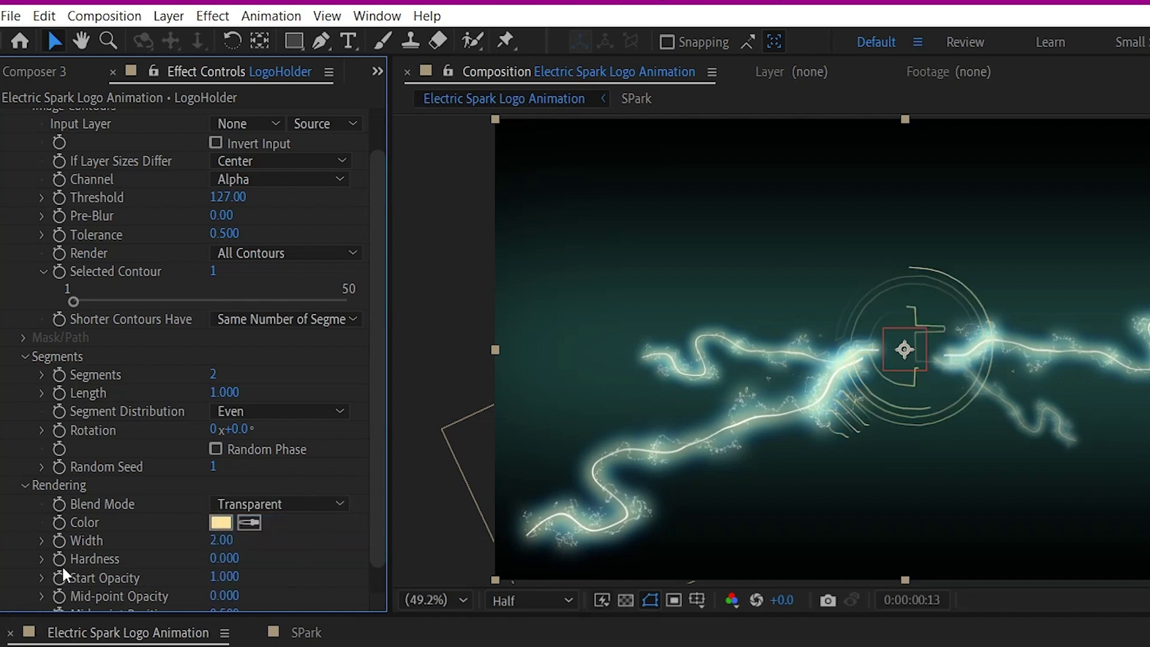
left_click(220, 540)
type("4.4")
key("Return")
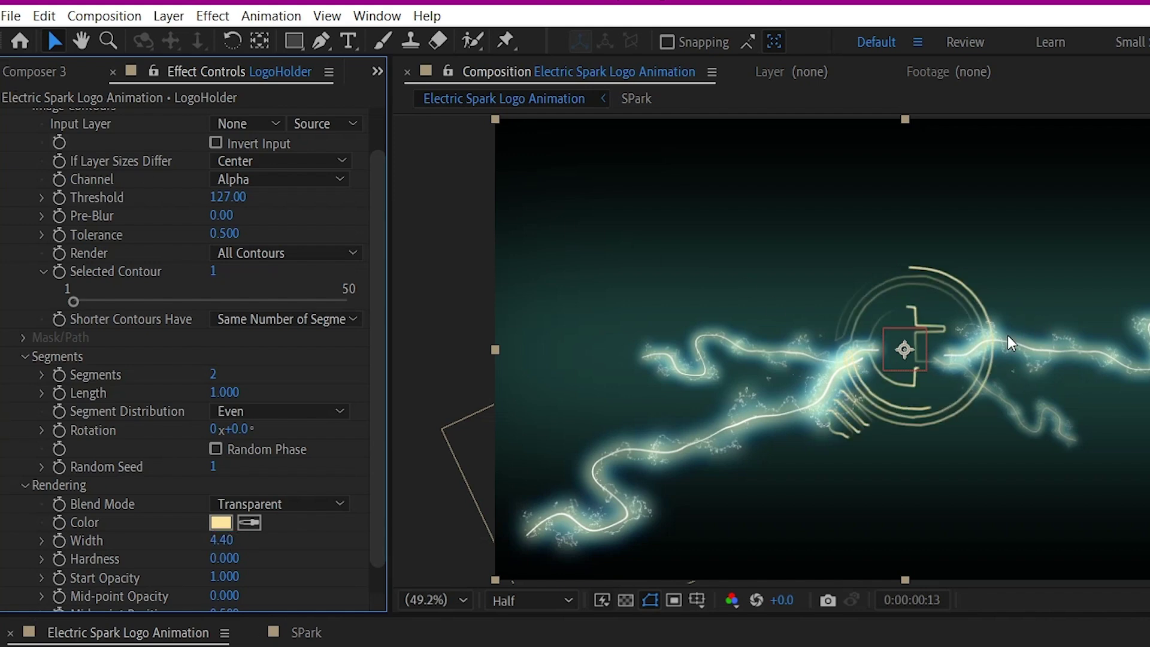
key("period")
key("period")
key("period")
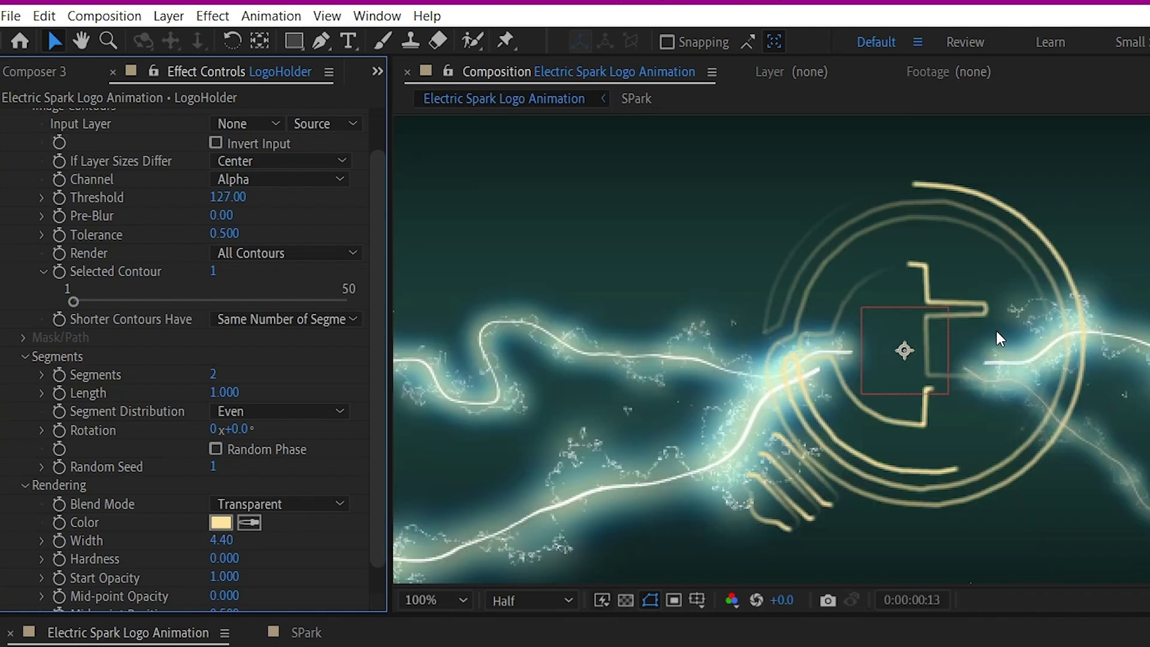
key("comma")
key("comma")
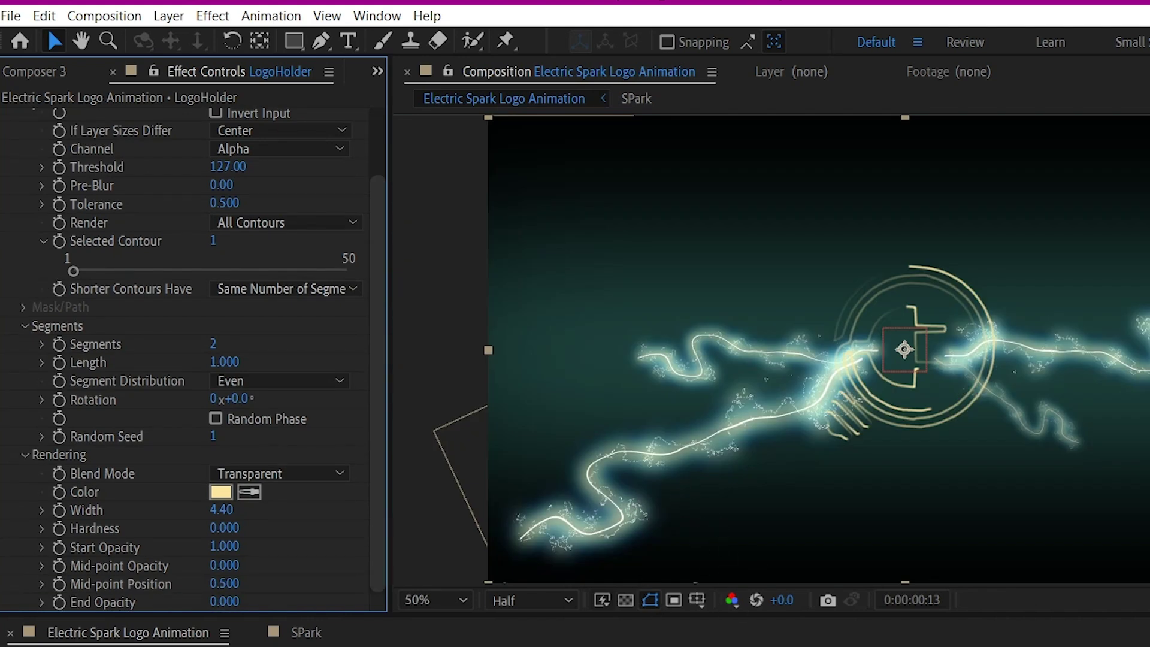
key("Home")
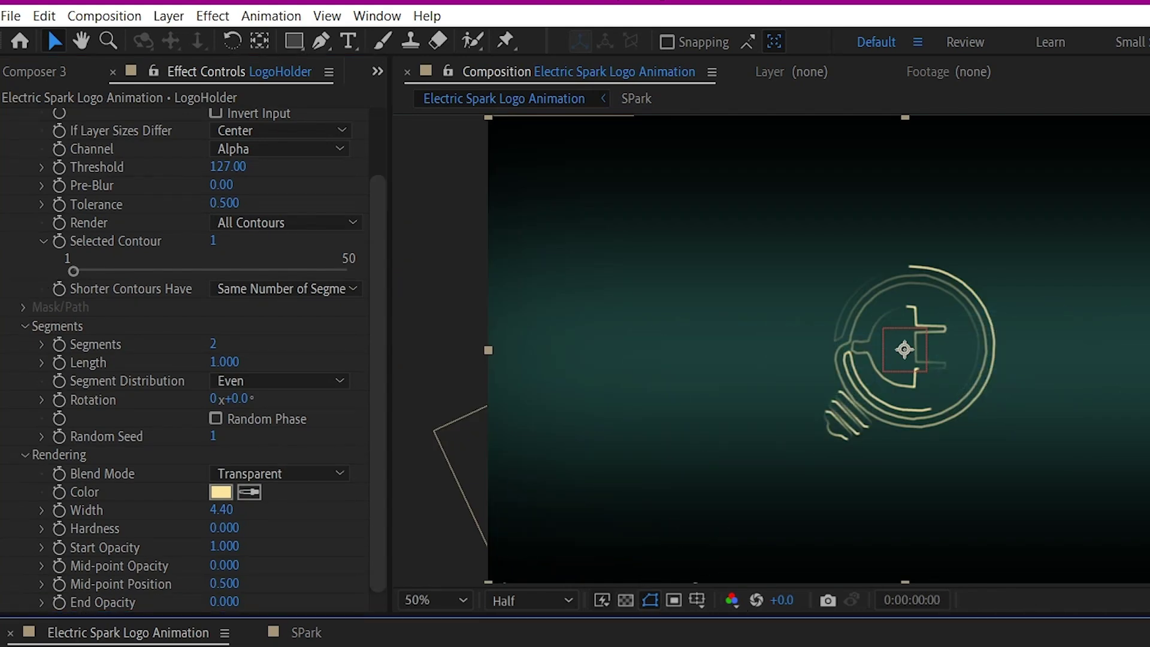
Keyframe Vegas Length at 0 on frame 11
key("space")
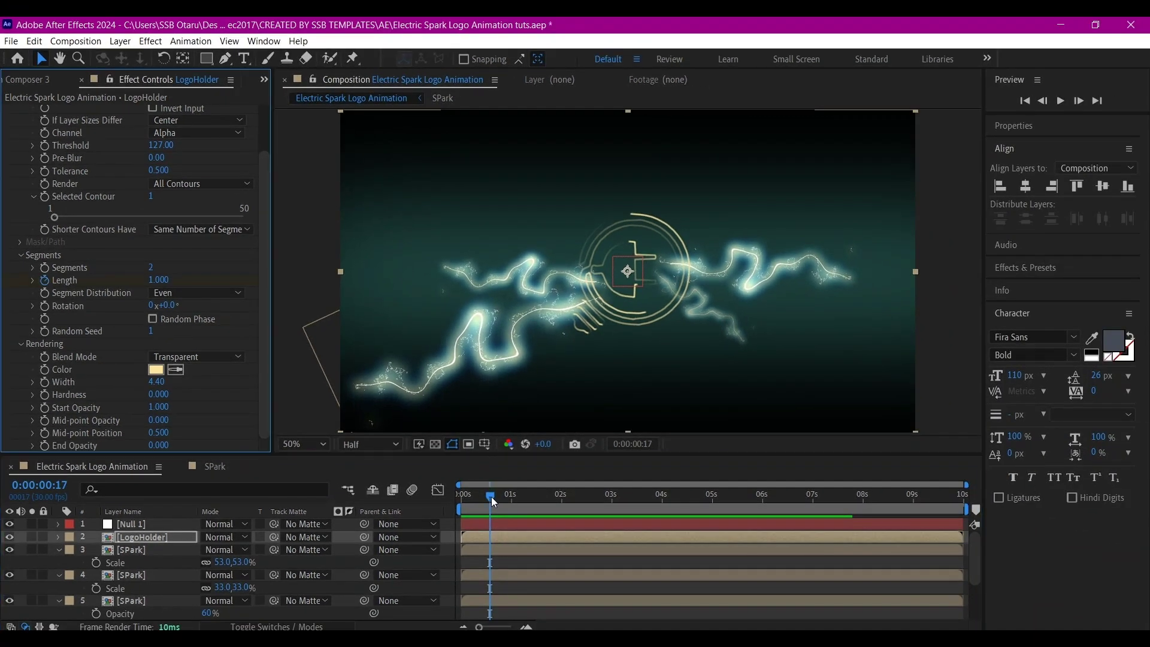
left_click_drag(491, 497, 480, 500)
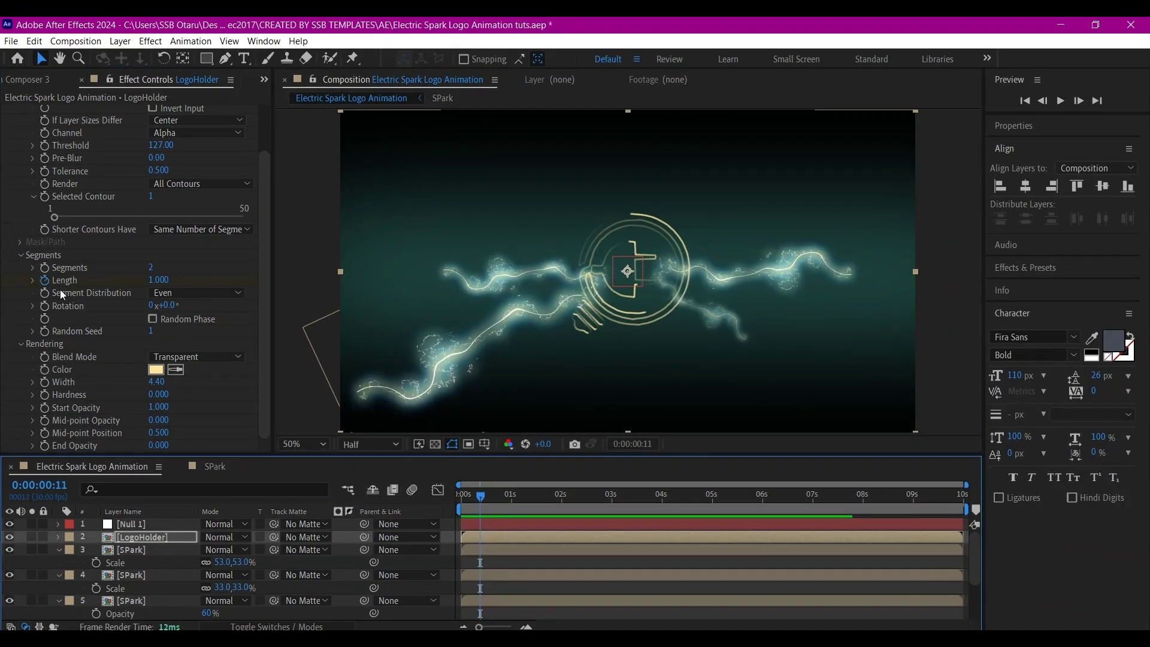
left_click(161, 279)
type("0")
key("Return")
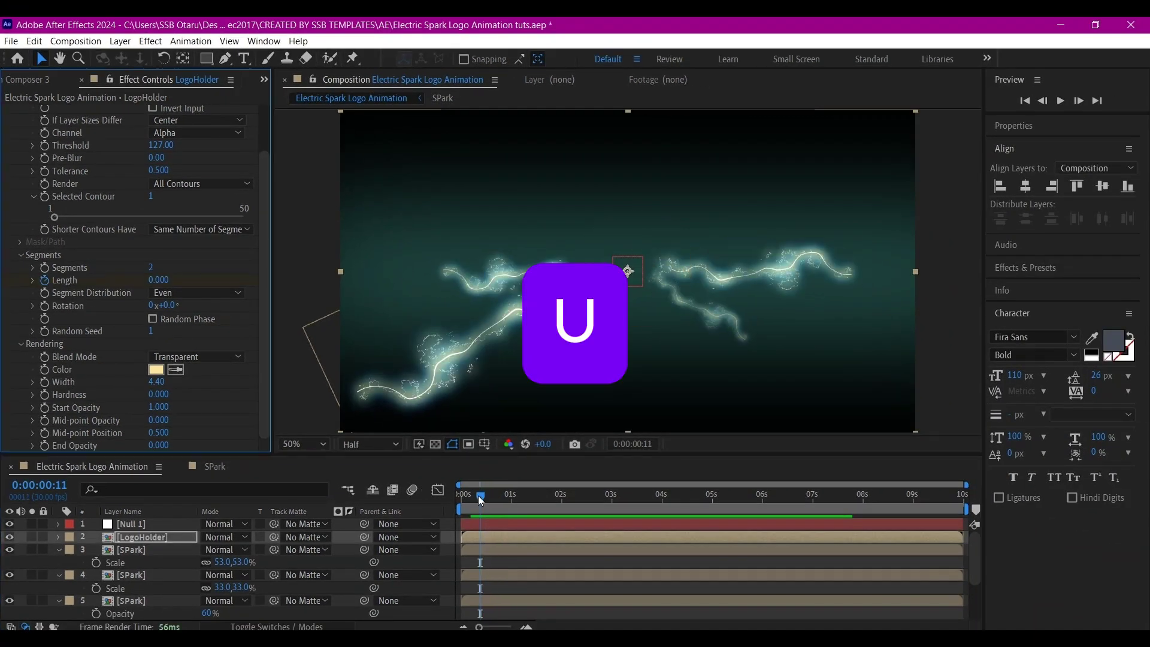
Add a full-Length Vegas keyframe at frame 29
left_click_drag(480, 500, 510, 501)
key("u")
key("equal")
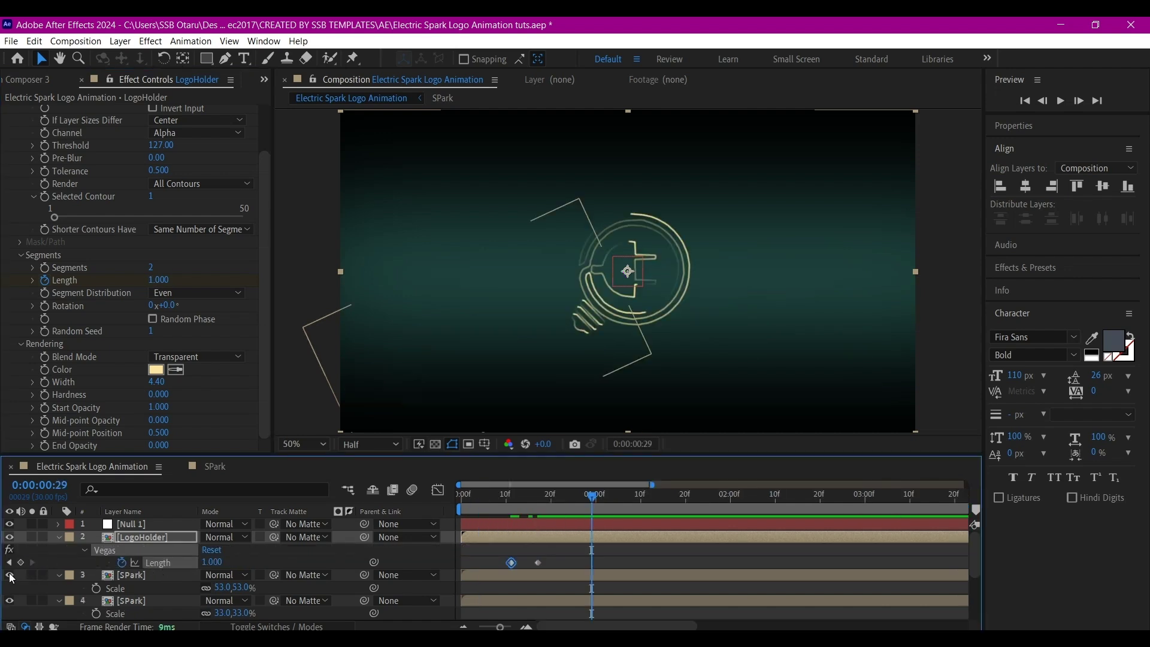
left_click(20, 562)
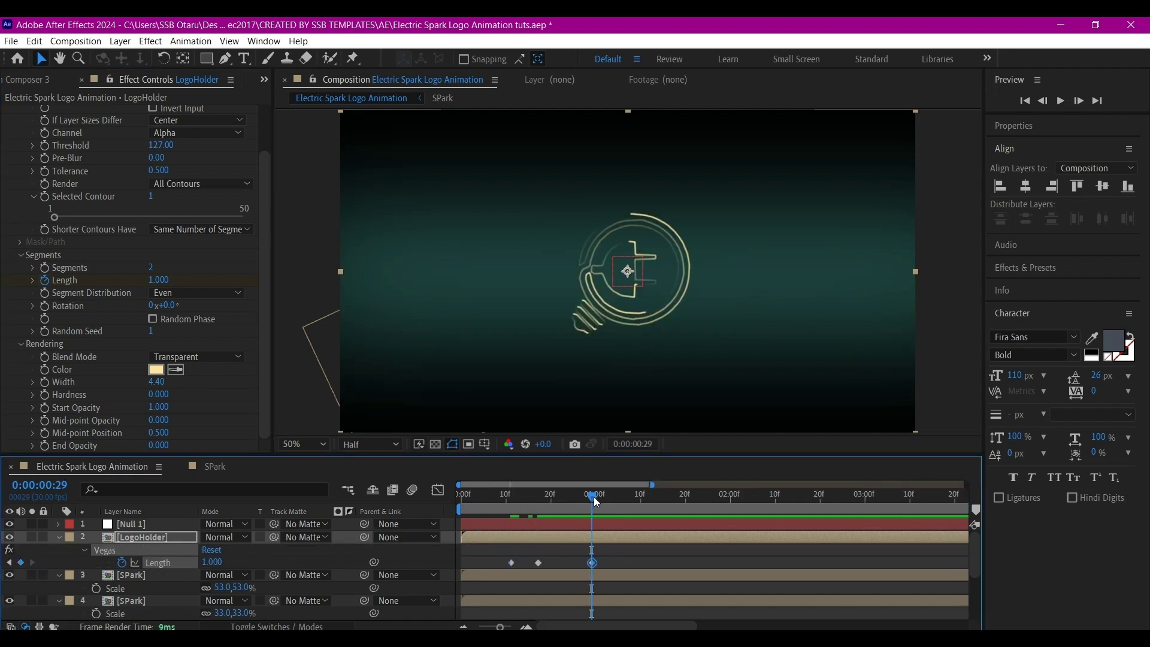
Copy the zero-Length keyframe and paste it at 1:04
left_click_drag(595, 502, 617, 498)
left_click(511, 563)
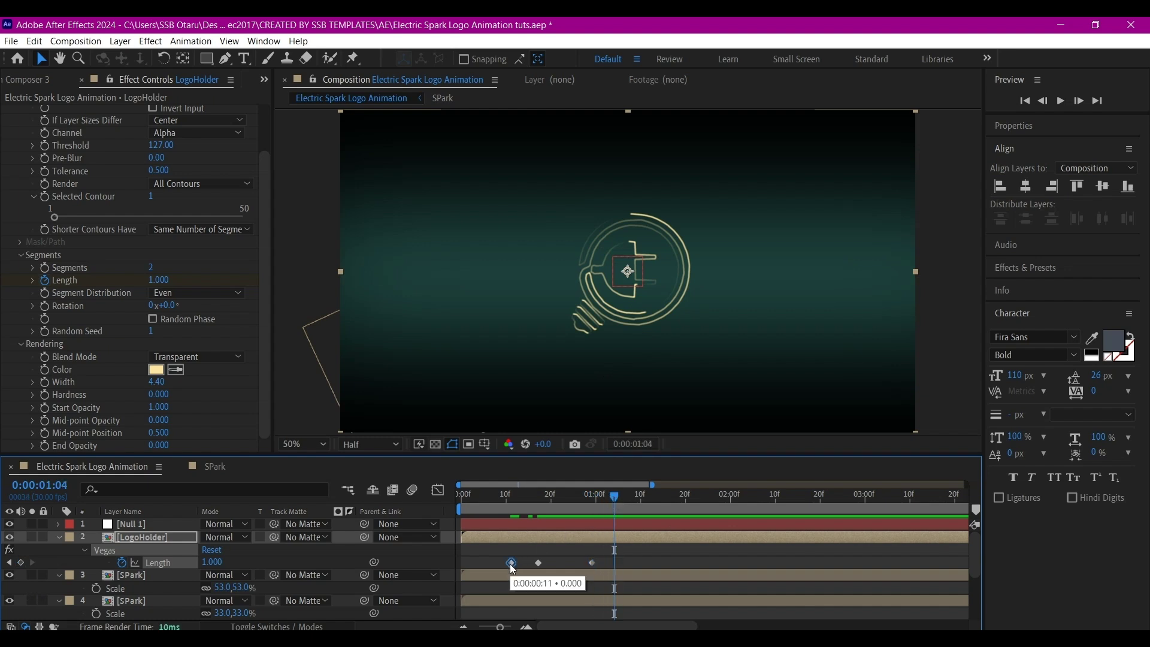
key("ctrl+c")
key("ctrl+v")
key("j")
key("j")
key("j")
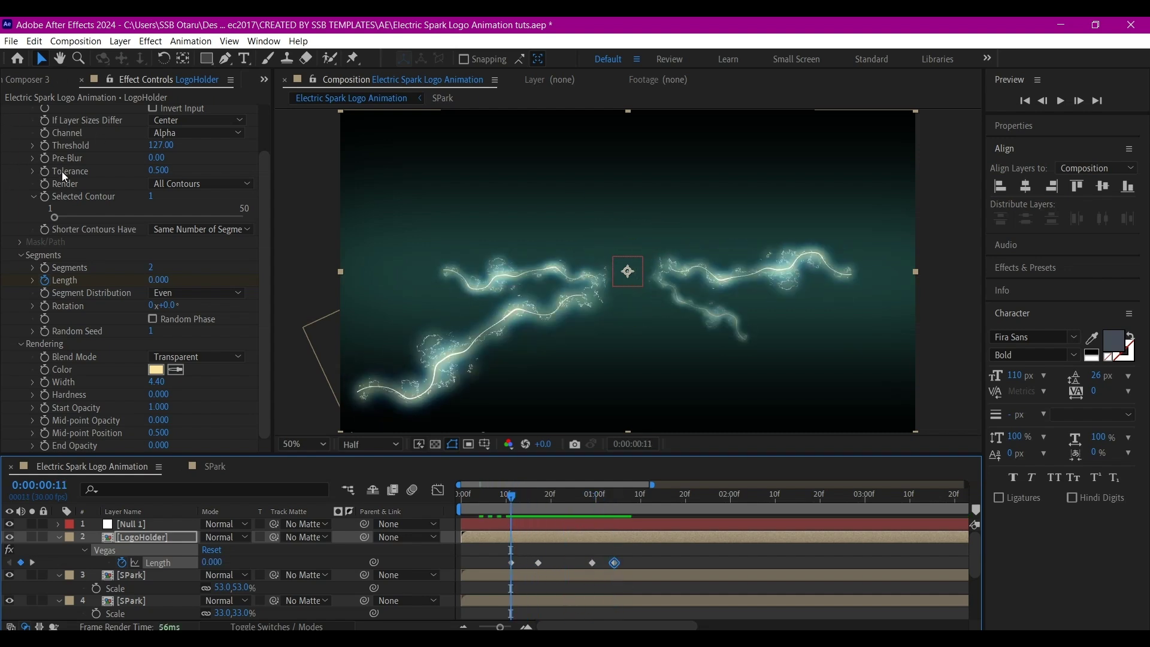
left_click(46, 306)
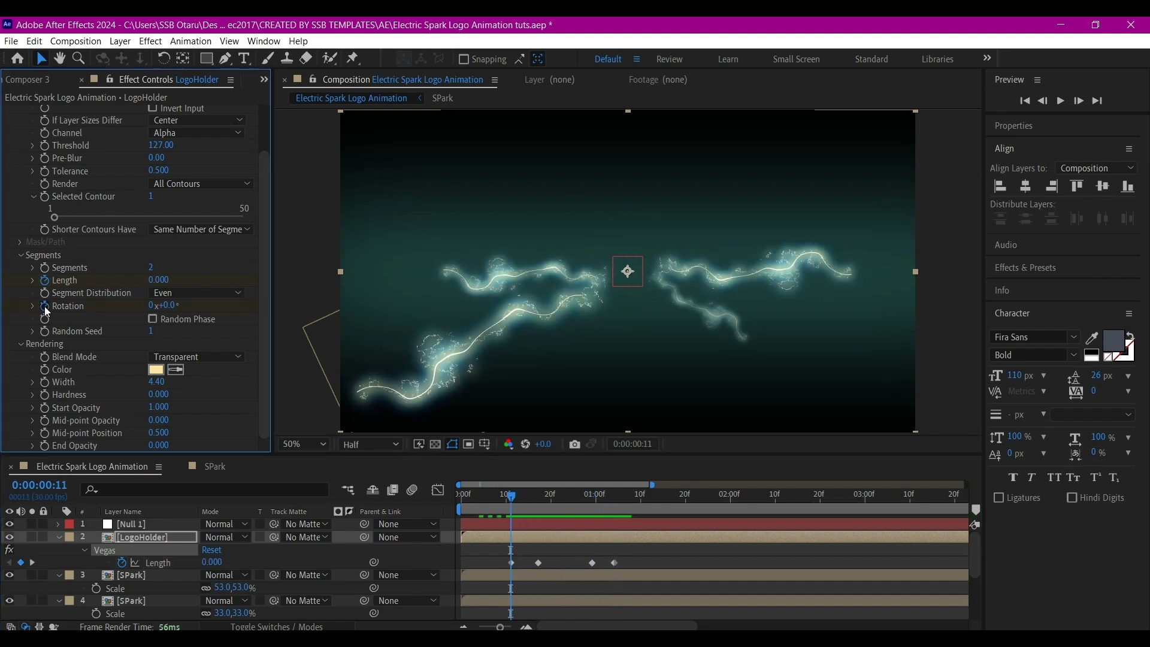
Keyframe Vegas Rotation from 2x at frame 11 down to 0x at 1:04
left_click(152, 305)
key("Return")
left_click_drag(623, 497, 614, 497)
left_click(150, 307)
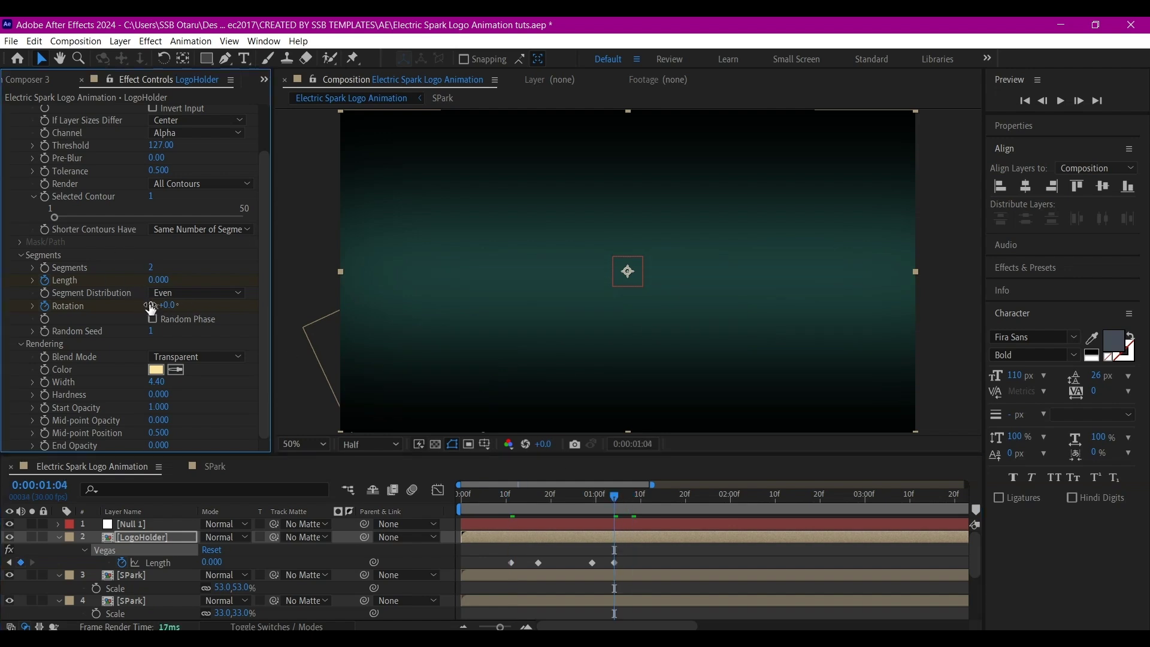
left_click_drag(150, 307, 145, 307)
Preview the animation and park at frame 21 to inspect the spinning strokes
key("space")
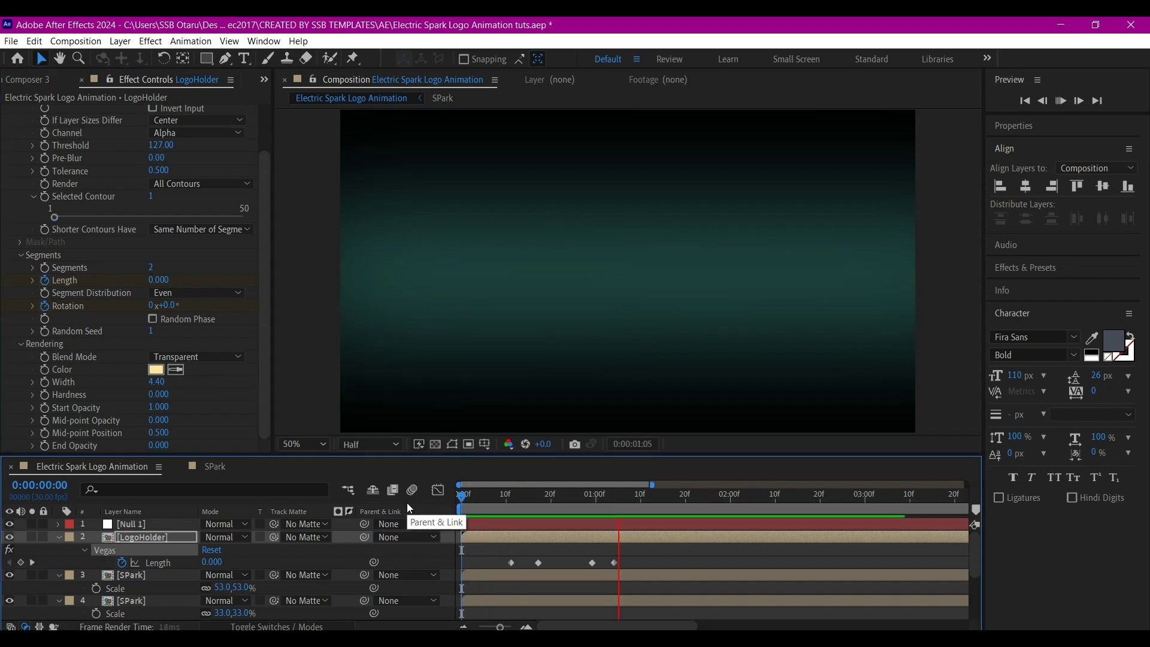
key(";")
left_click_drag(495, 494, 500, 499)
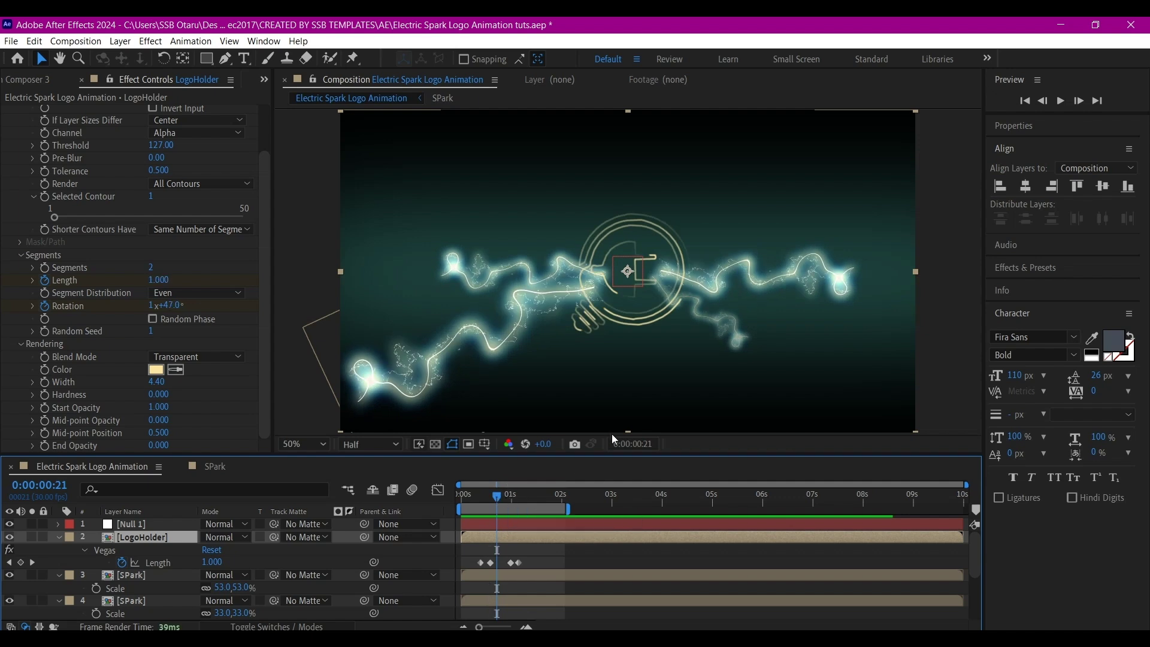
Add Roughen Edges with Border 0.50 to LogoHolder and preview from frame 0
key("ctrl+space")
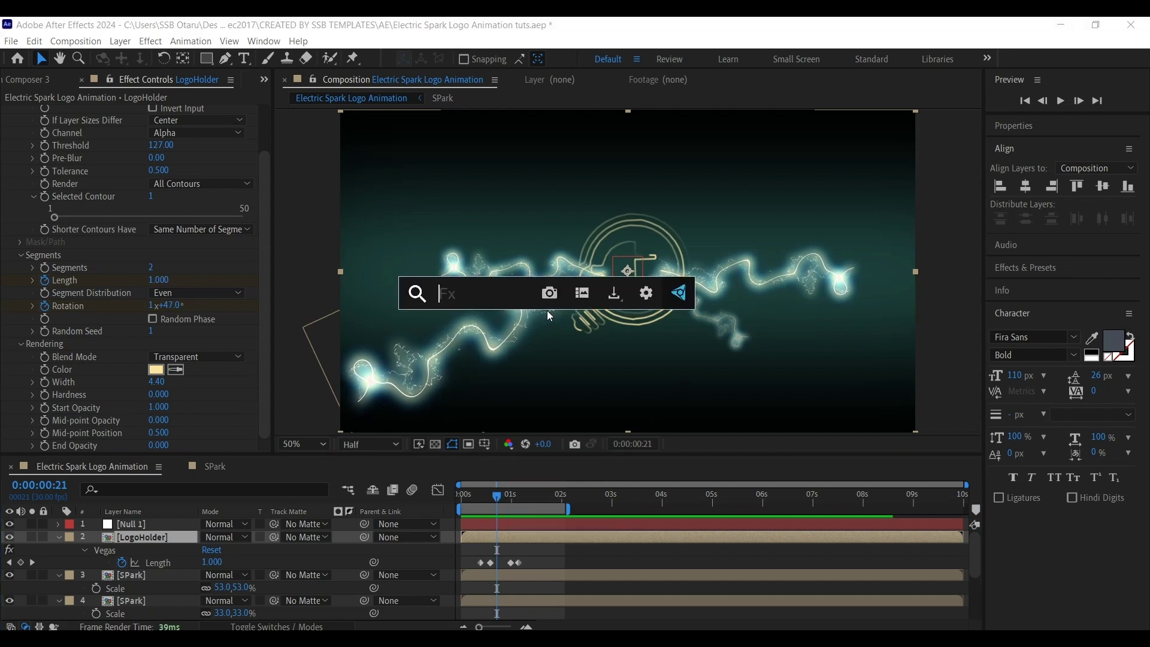
type("roug")
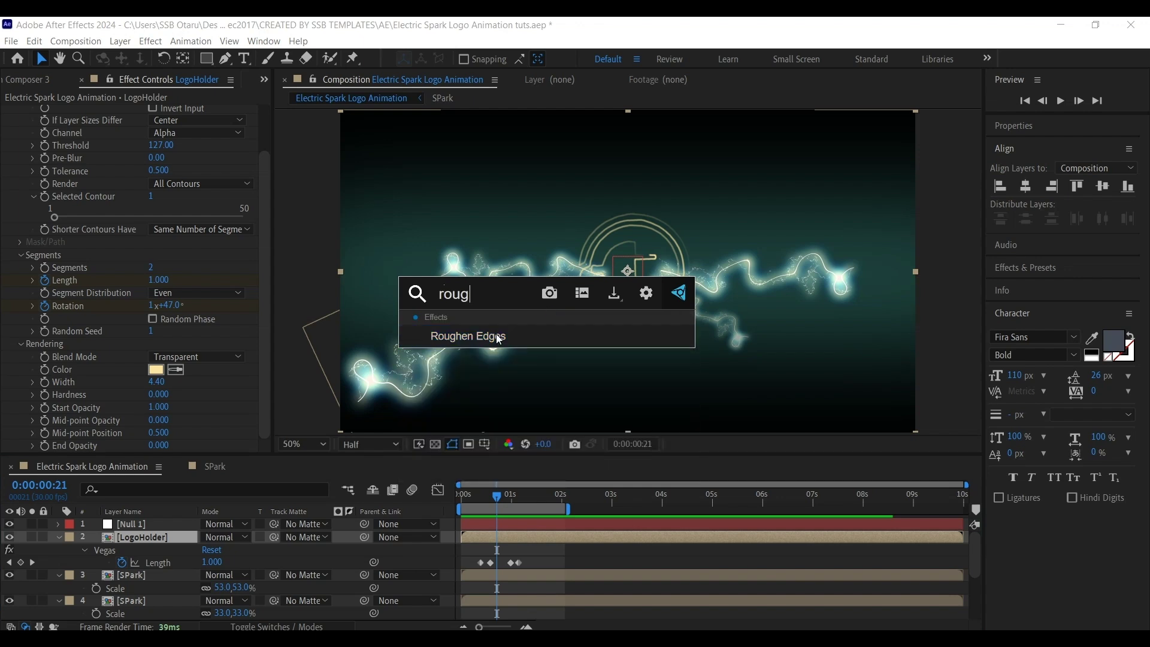
left_click(479, 337)
left_click(156, 311)
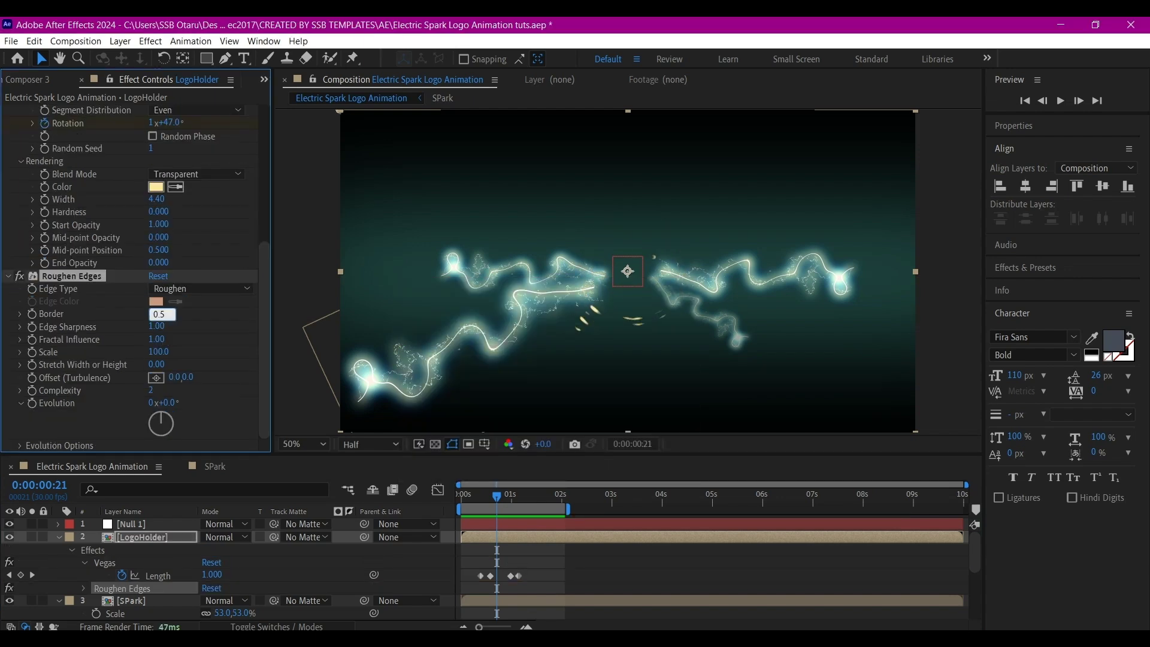
type("0.5")
key("Return")
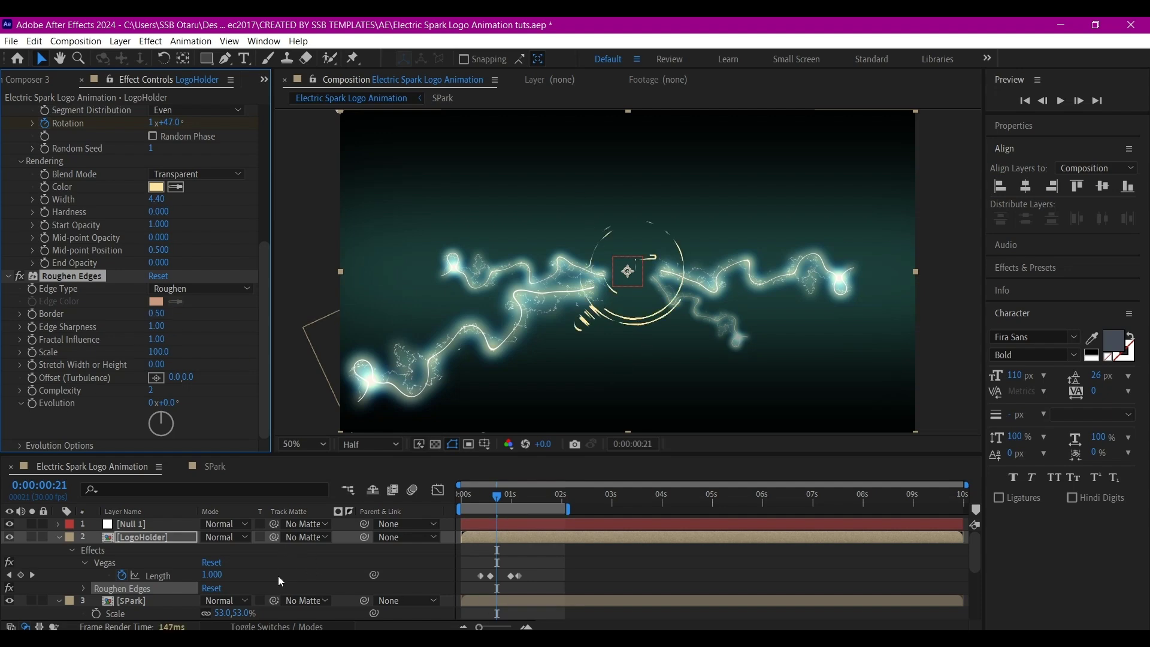
left_click_drag(485, 498, 462, 498)
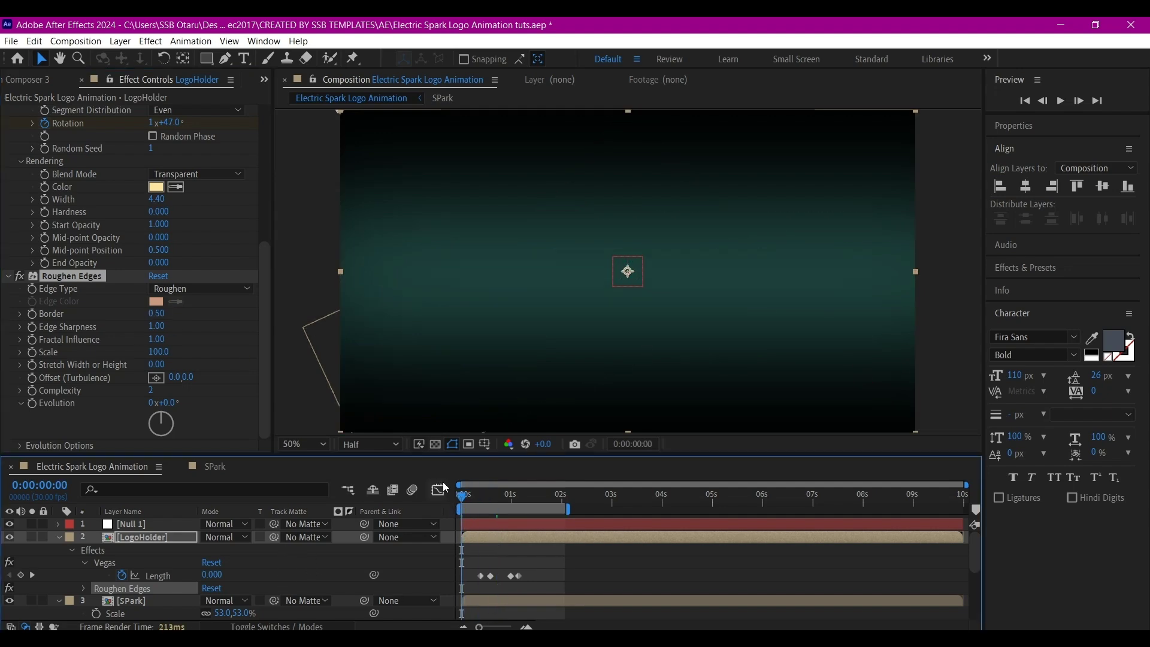
key("space")
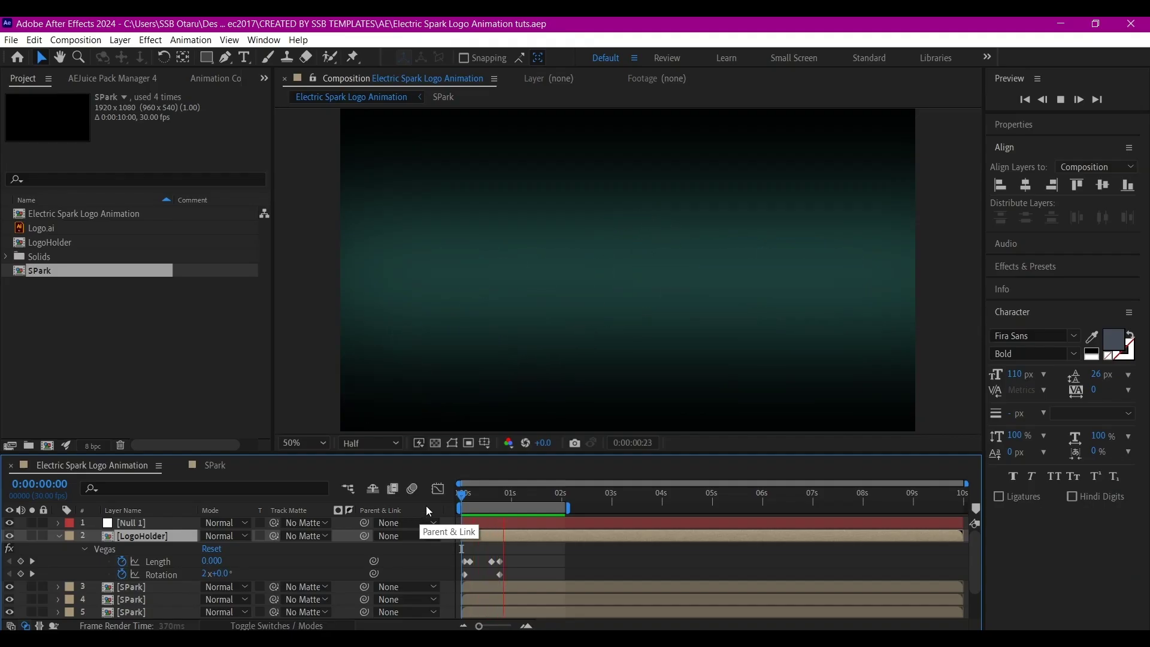
Stop the preview and inspect Shape Layer 3's effects in the SPark composition
key("space")
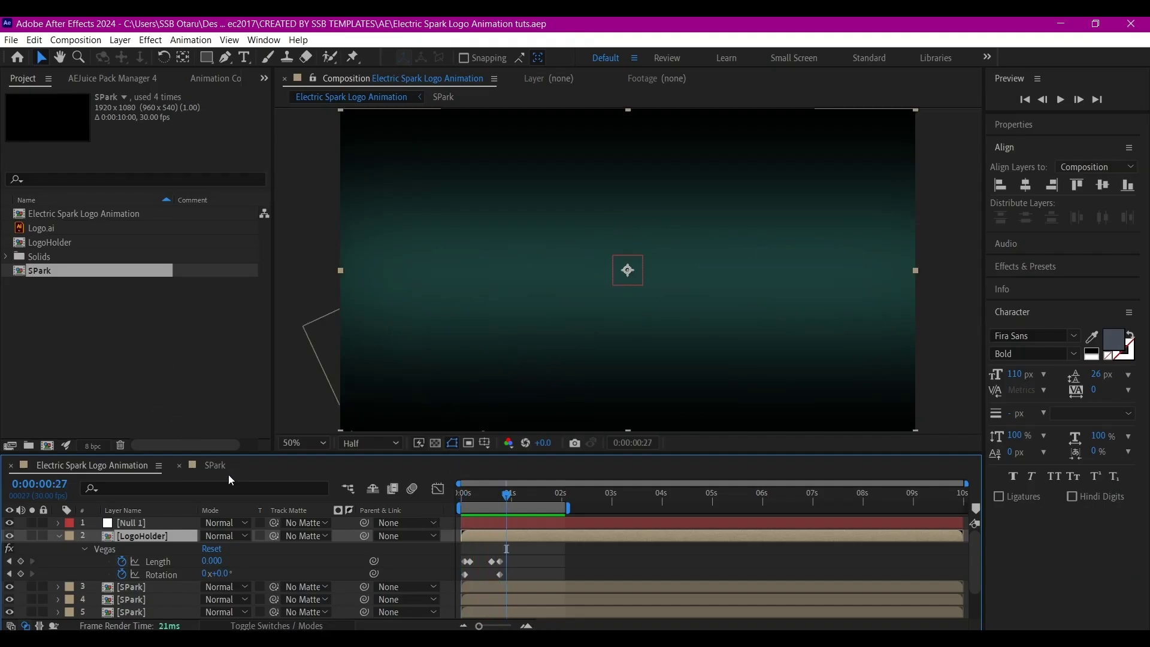
left_click(217, 466)
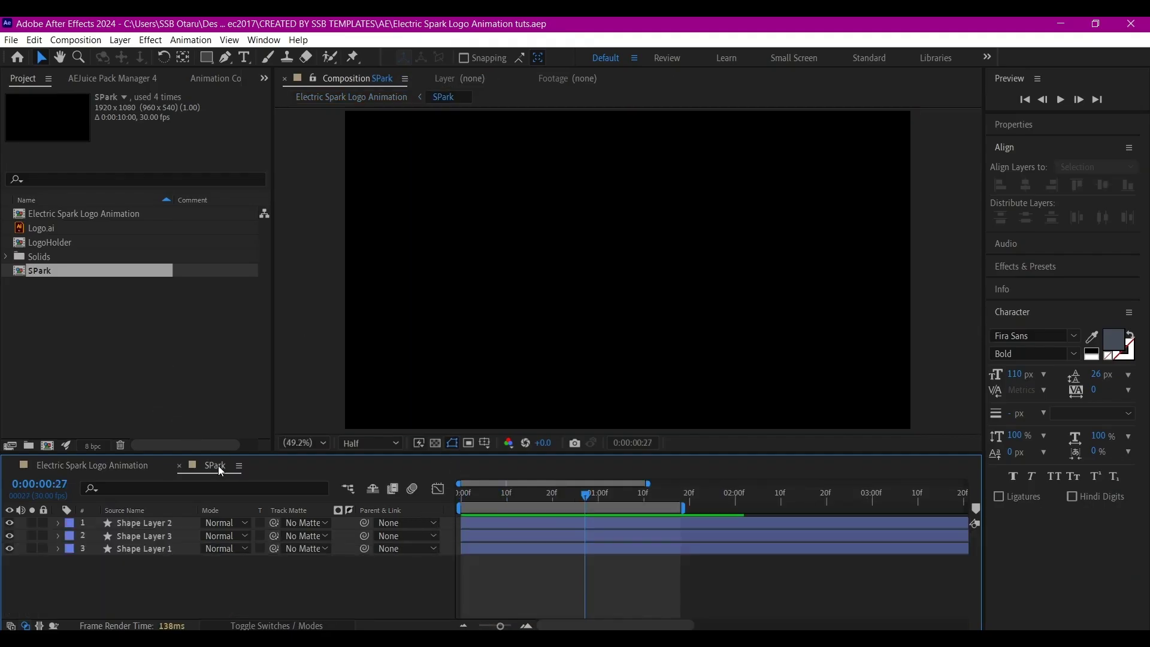
left_click(143, 539)
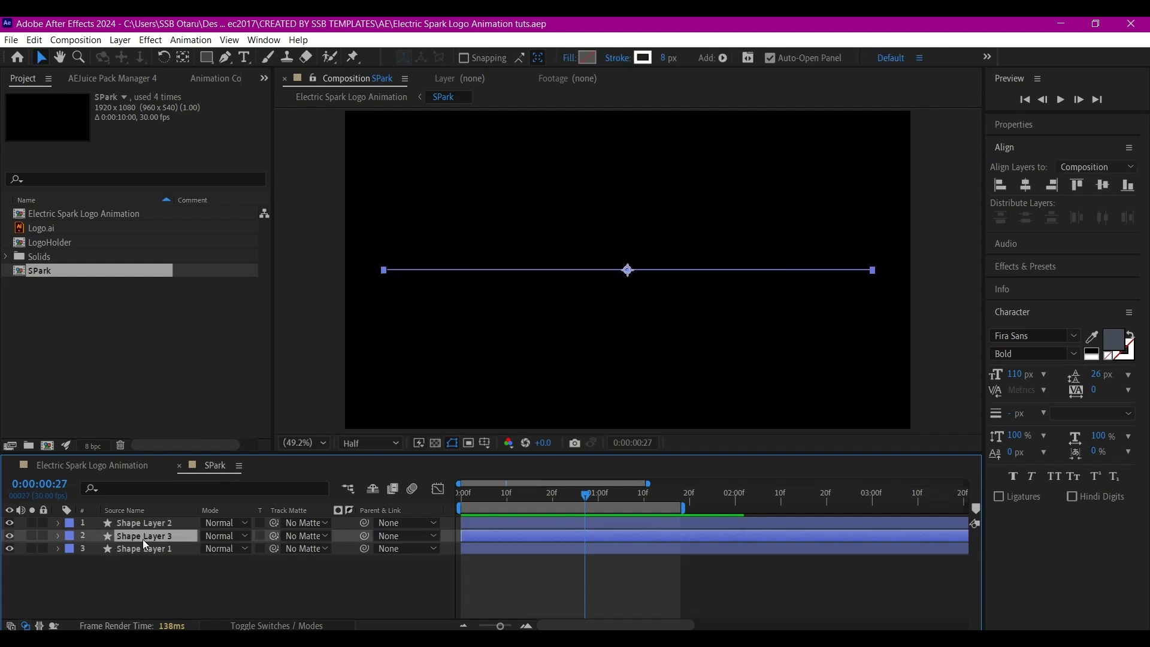
key("F3")
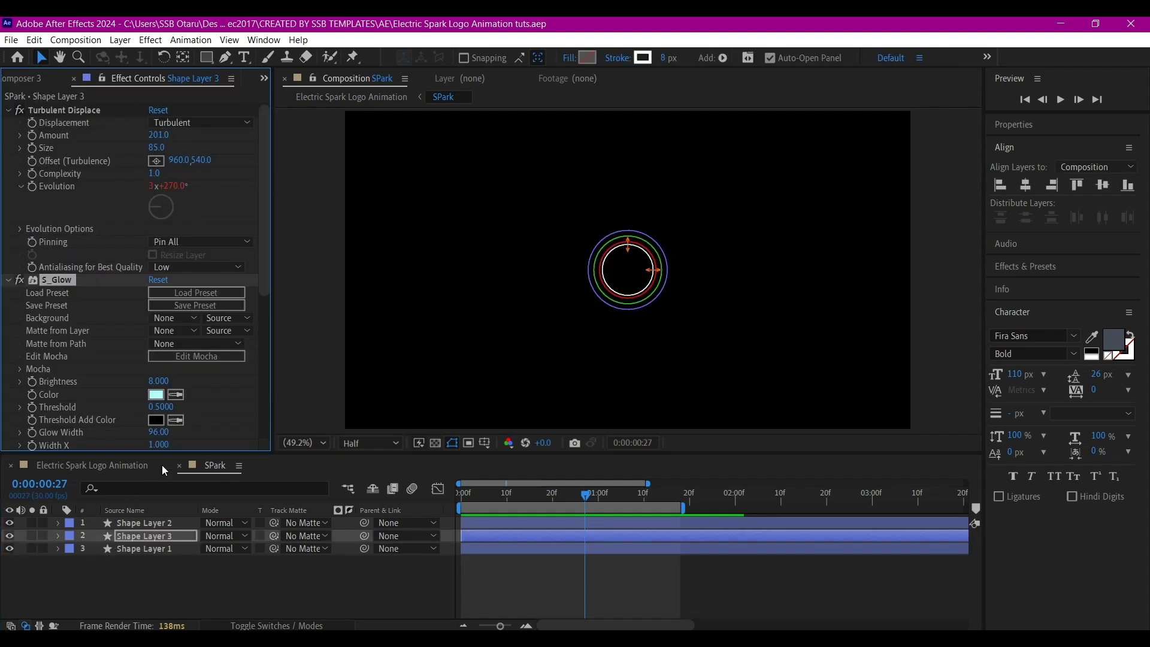
Back in the main composition at frame 20, duplicate the LogoHolder layer
left_click(120, 468)
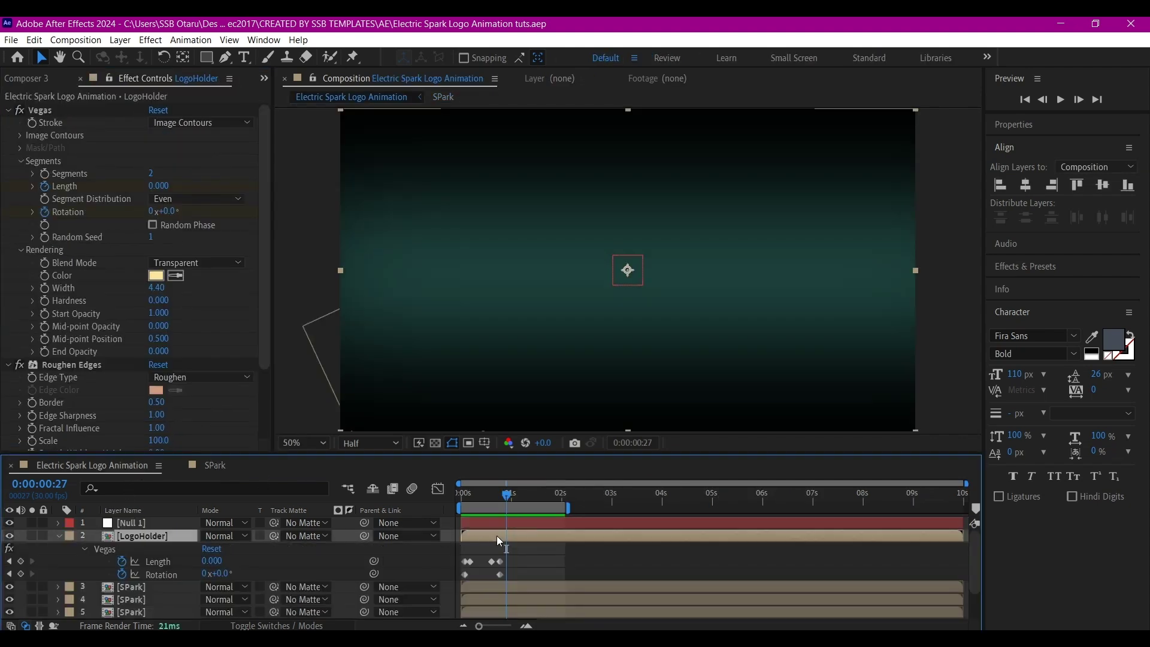
left_click(495, 533)
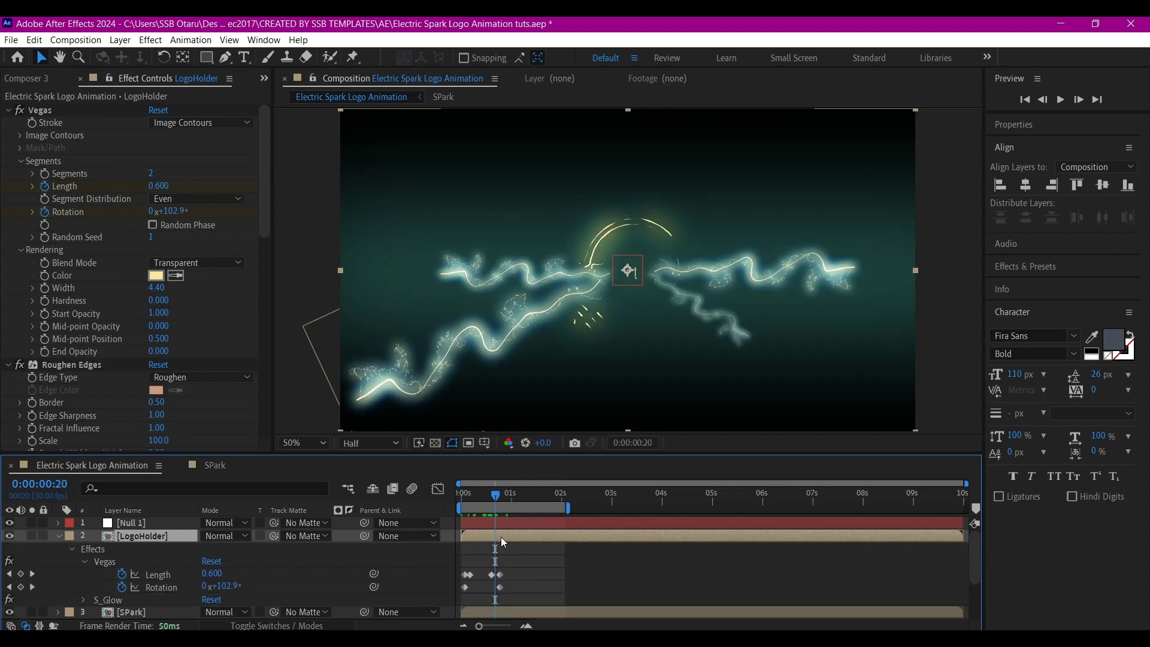
key("ctrl+d")
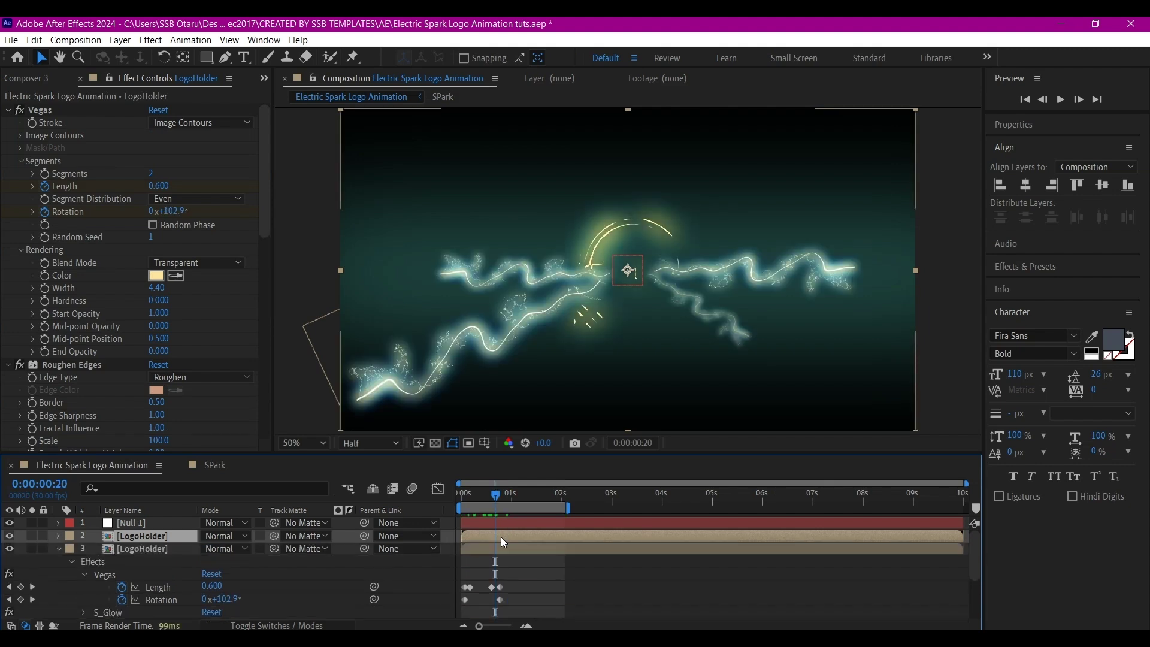
Set the LogoHolder copy's Vegas stroke width to 2
scroll(117, 339, "down", 10)
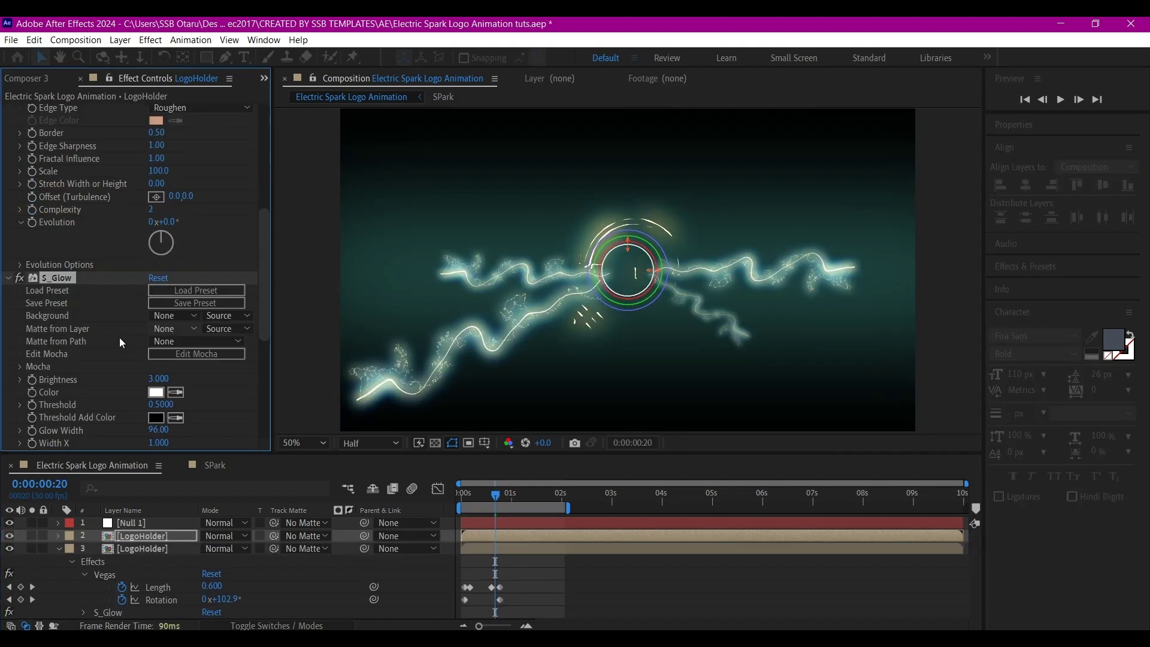
scroll(121, 336, "up", 10)
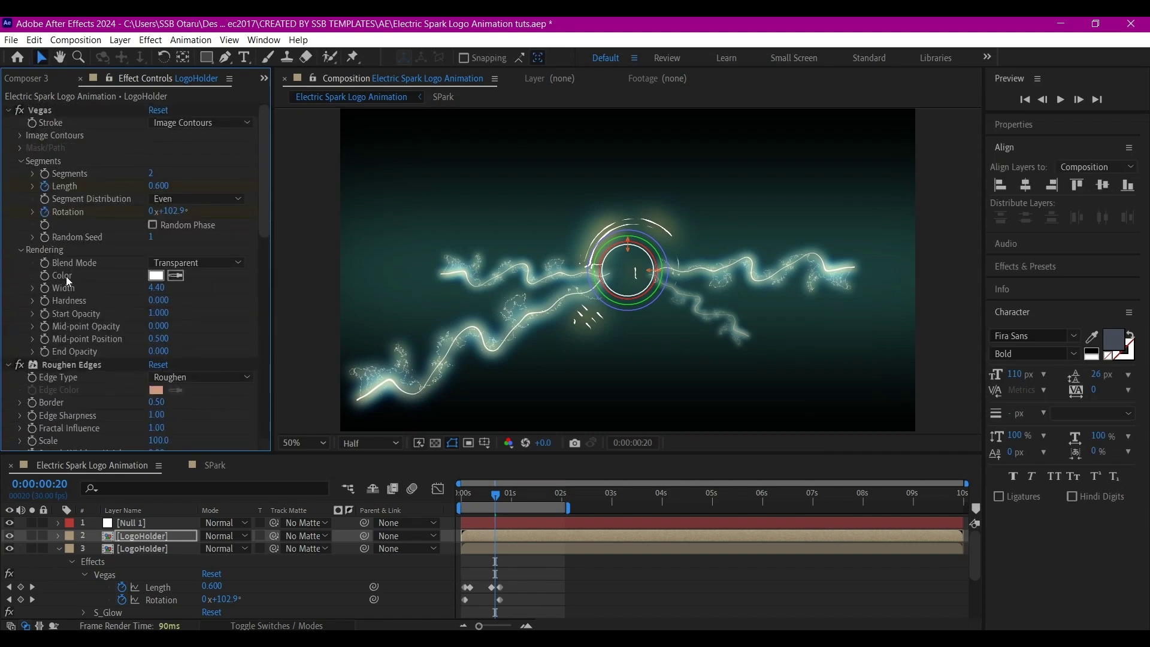
left_click(156, 287)
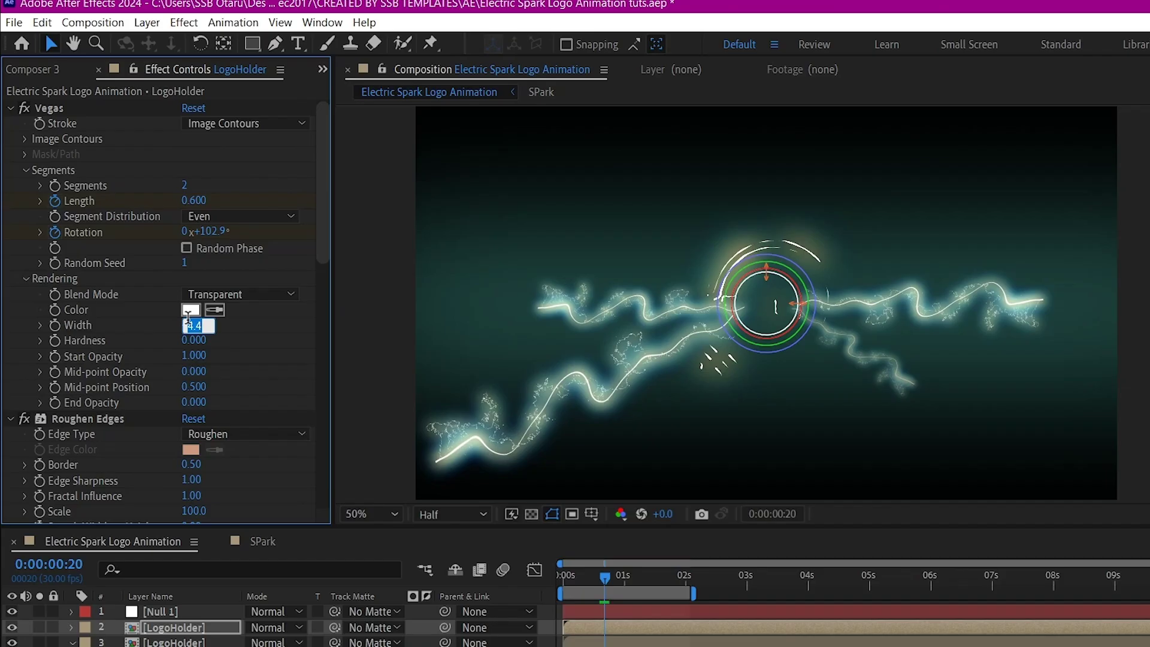
type("2")
key("Return")
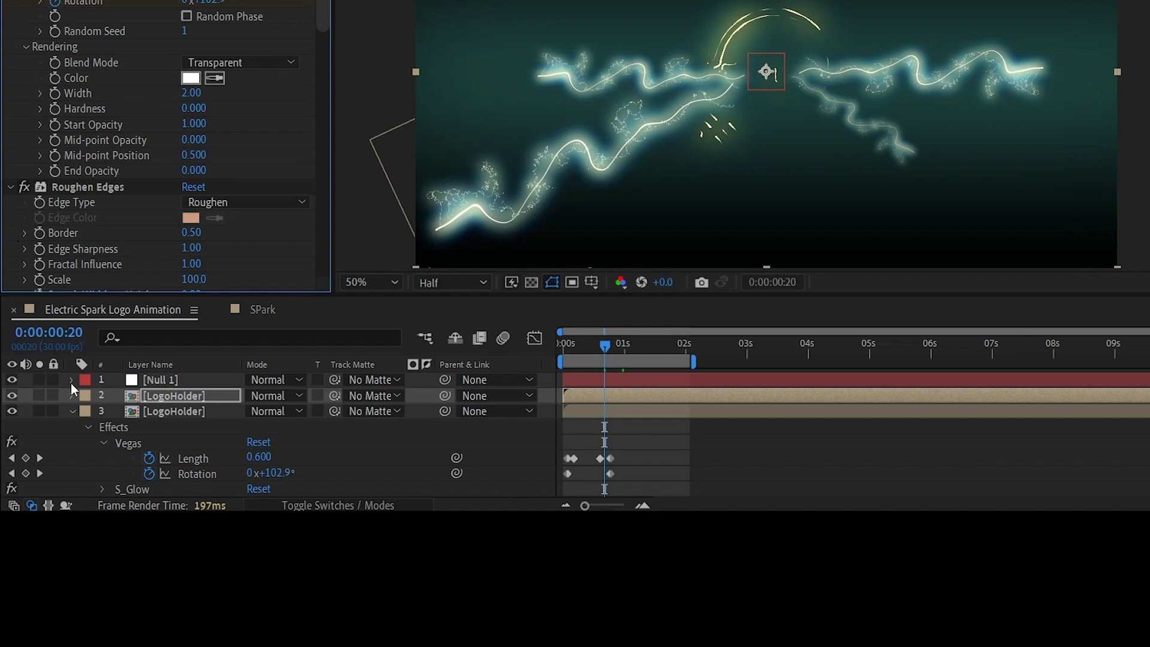
Duplicate the other LogoHolder copy into a fourth layer and collapse its properties
left_click(174, 410)
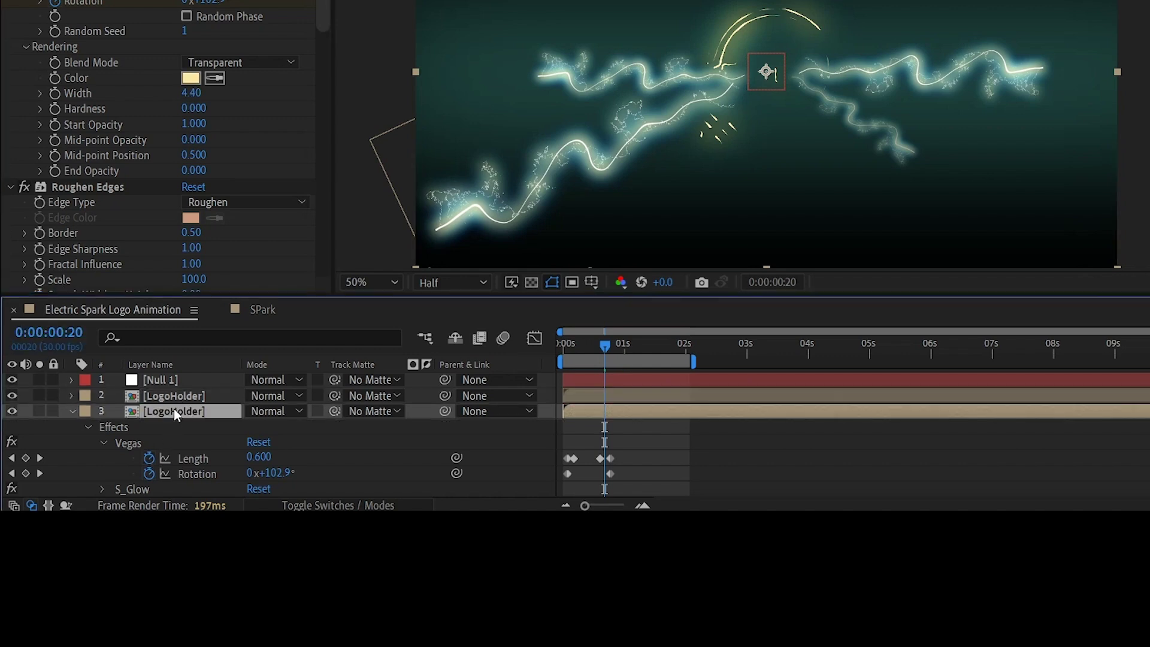
key("ctrl+d")
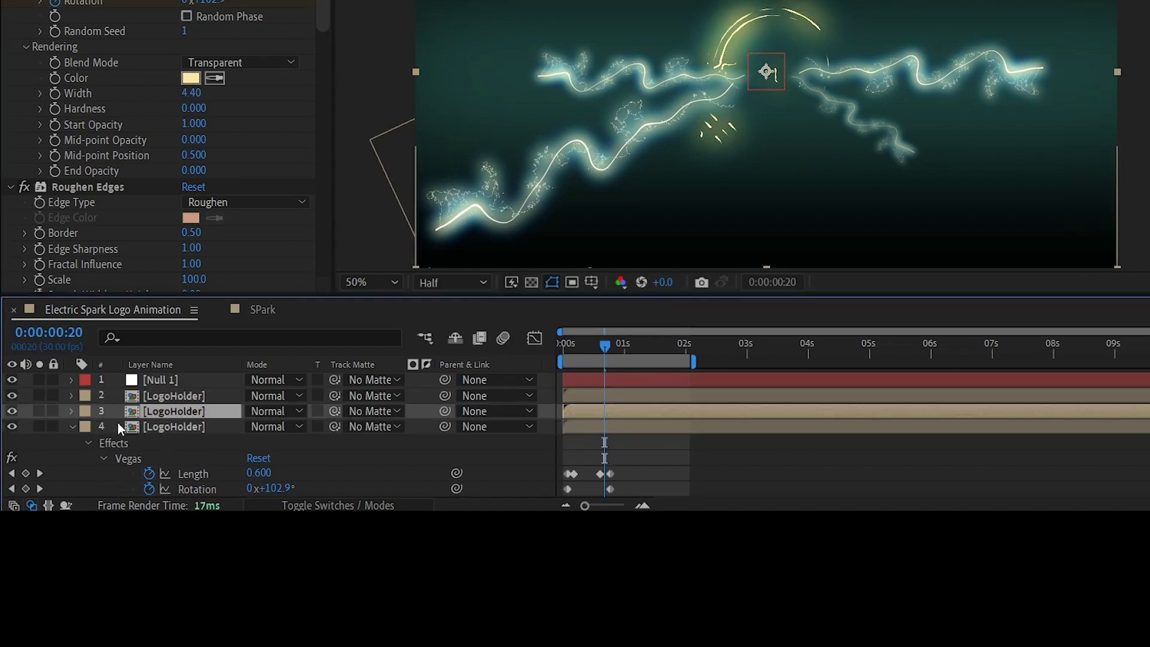
left_click(163, 422)
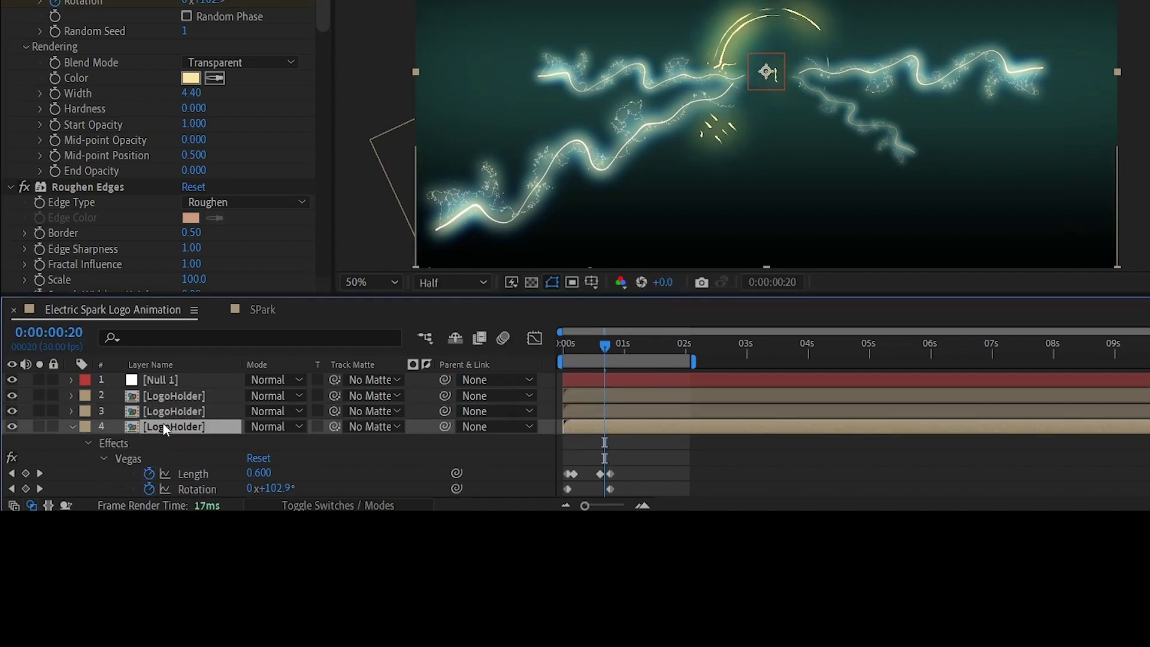
left_click(70, 425)
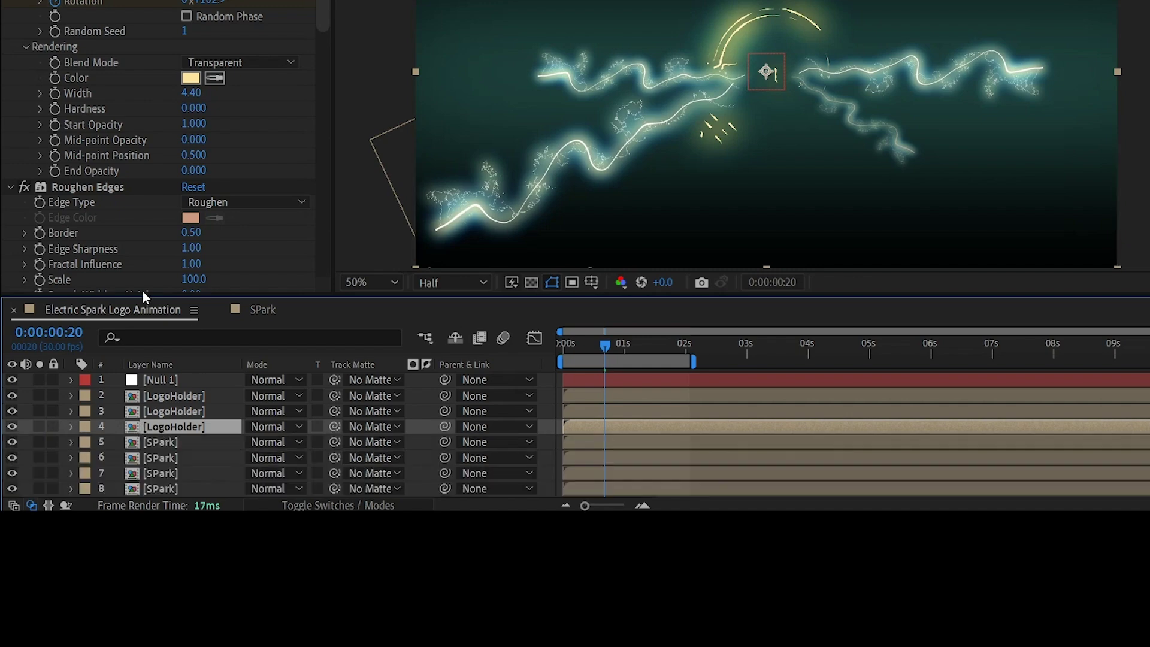
Copy Turbulent Displace from SPark's Shape Layer 1 and paste it onto LogoHolder layer 4
left_click(274, 315)
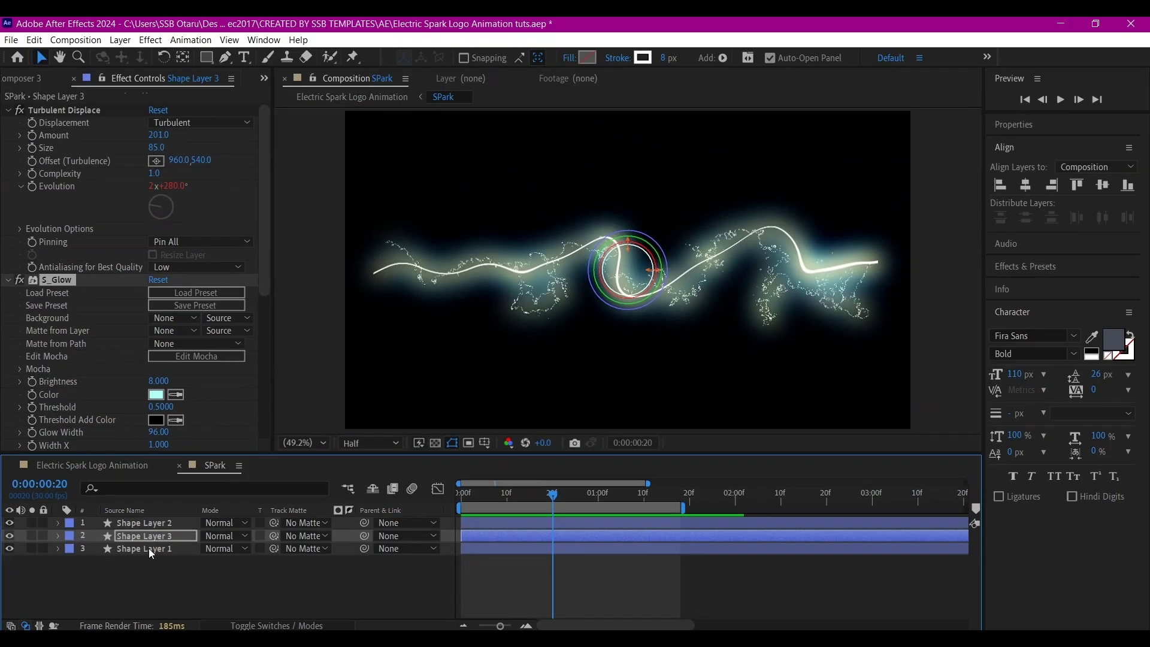
left_click(182, 410)
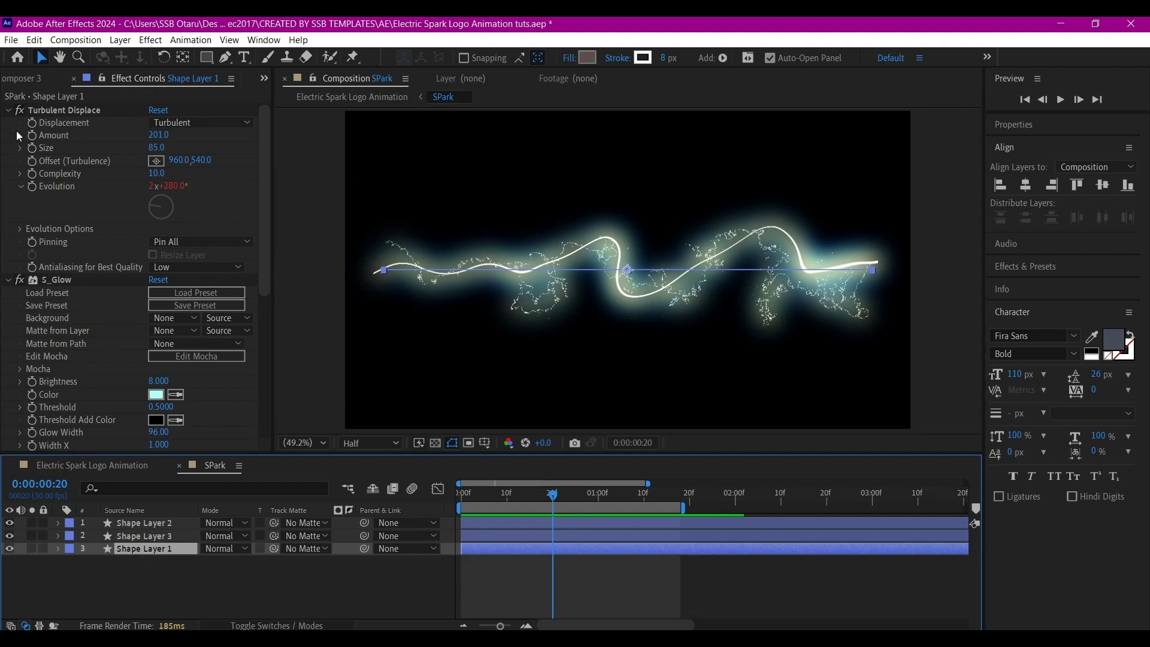
left_click(59, 110)
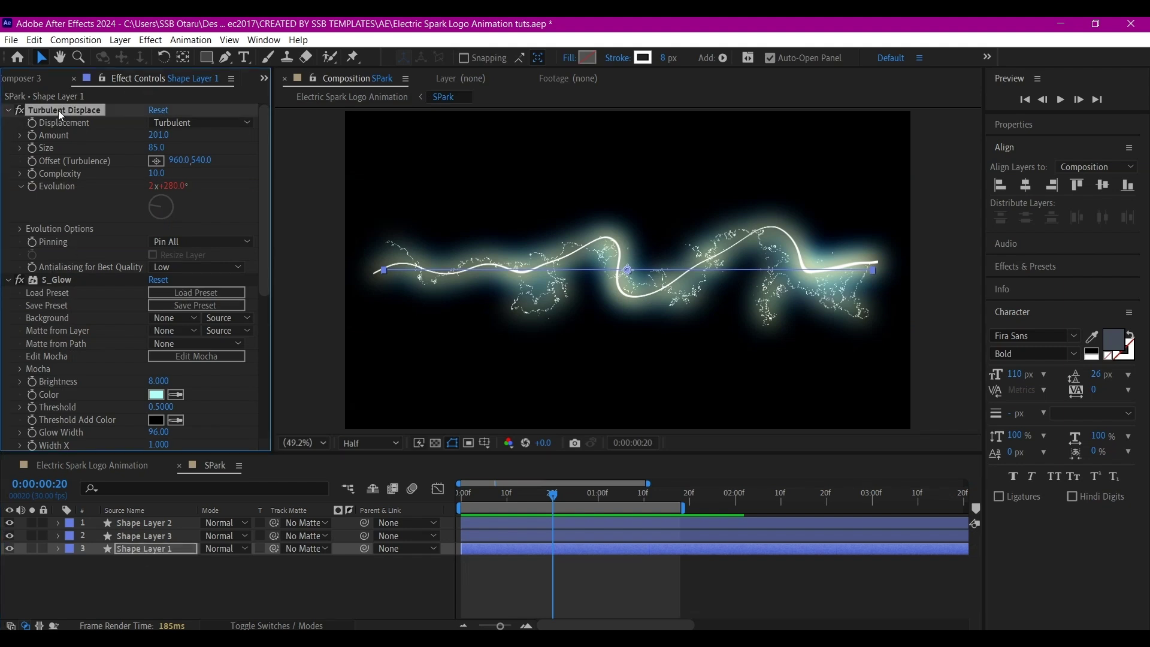
key("ctrl+c")
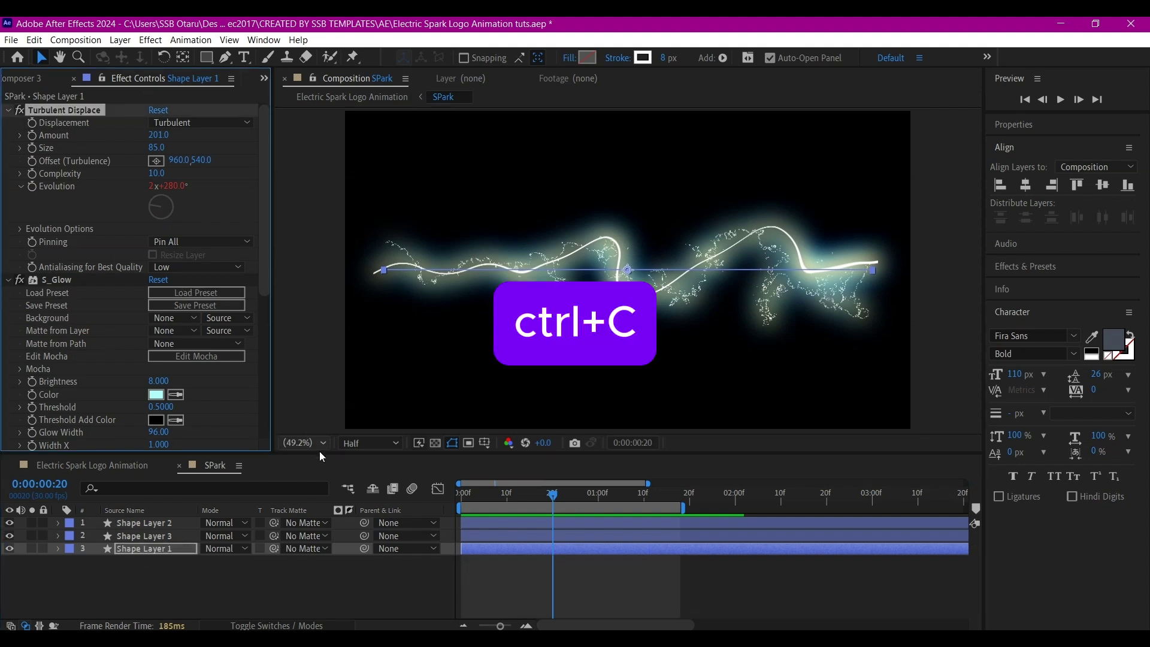
left_click(130, 467)
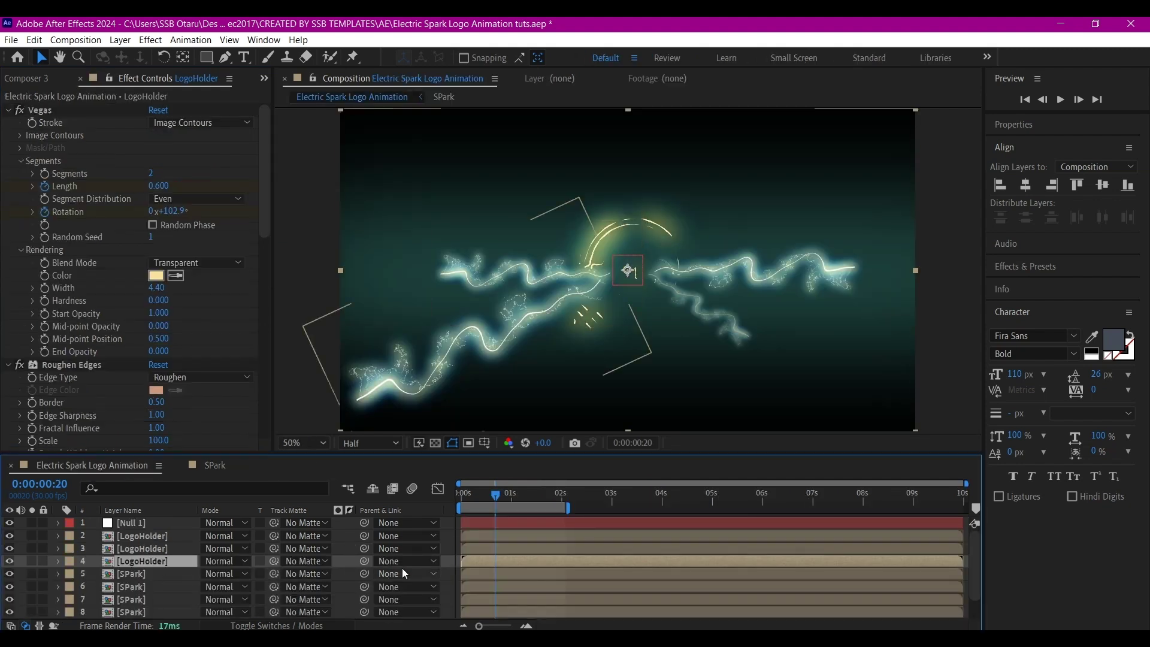
key("ctrl+v")
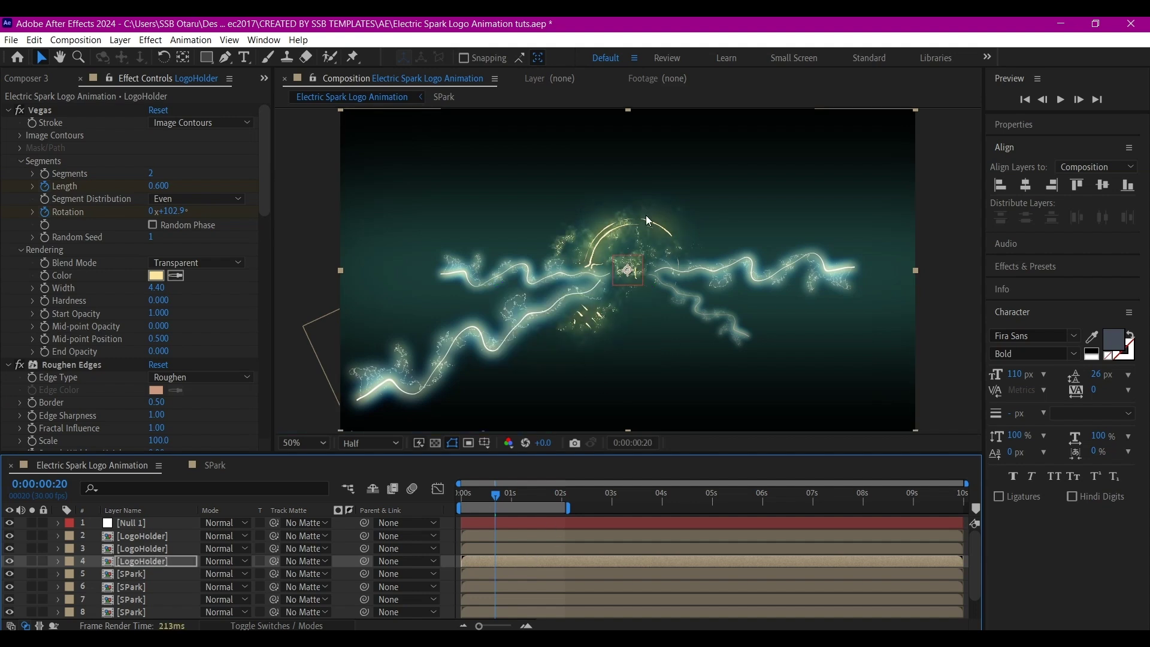
Preview the animation and park the time indicator around frame 26
left_click_drag(469, 494, 426, 498)
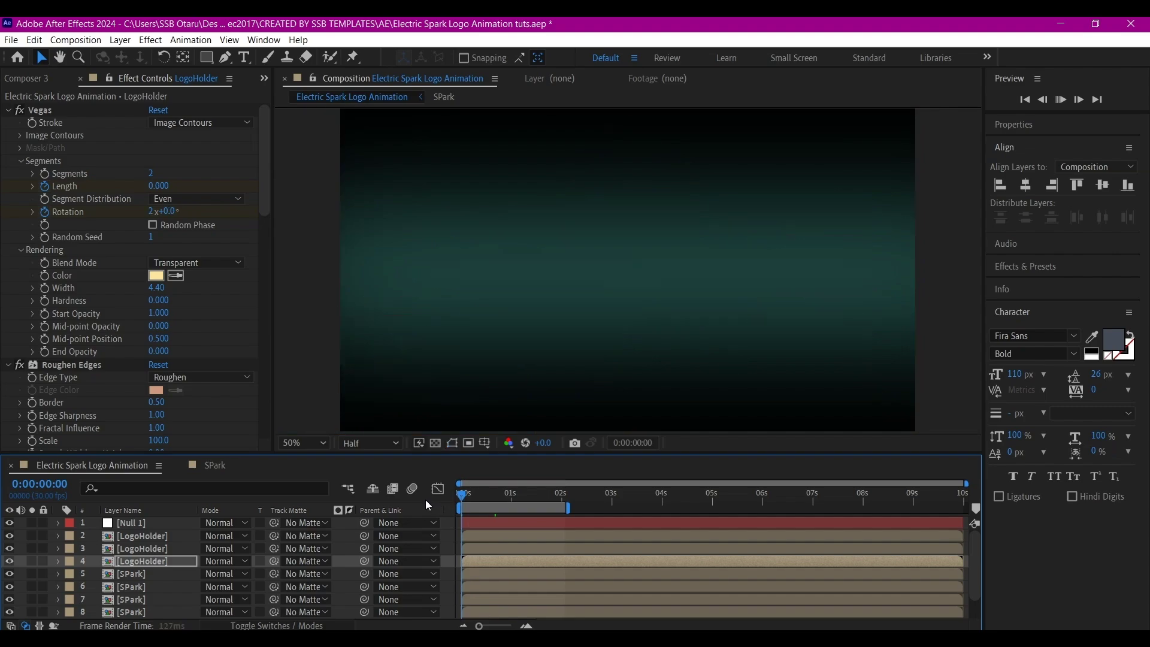
key("space")
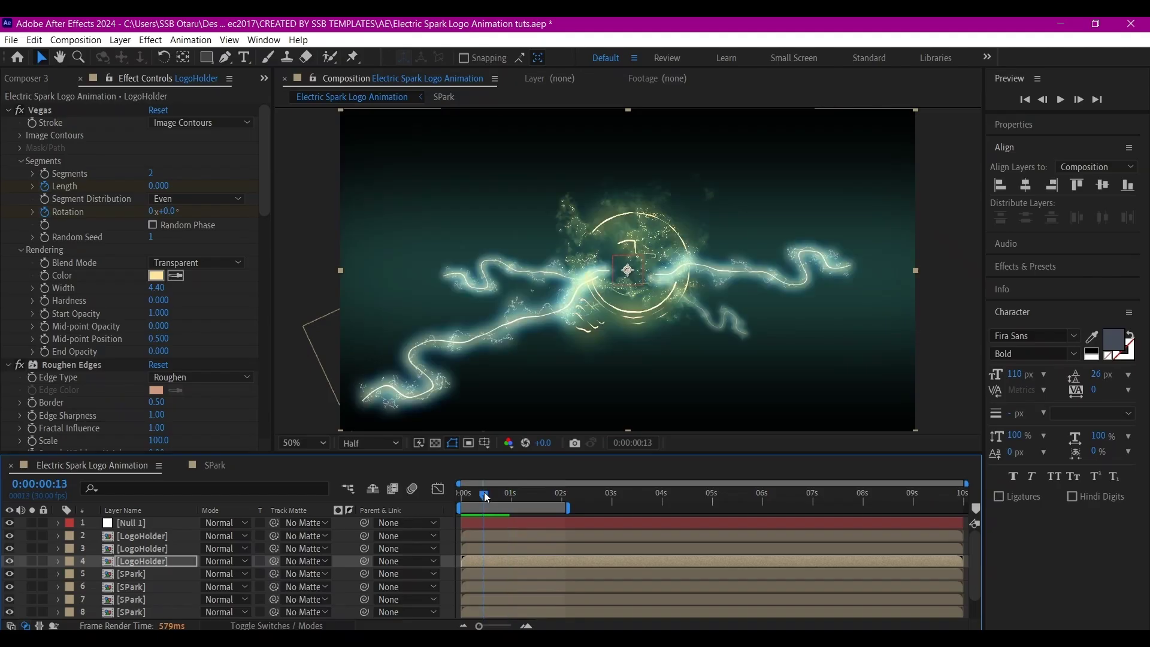
left_click(518, 493)
left_click_drag(519, 493, 508, 499)
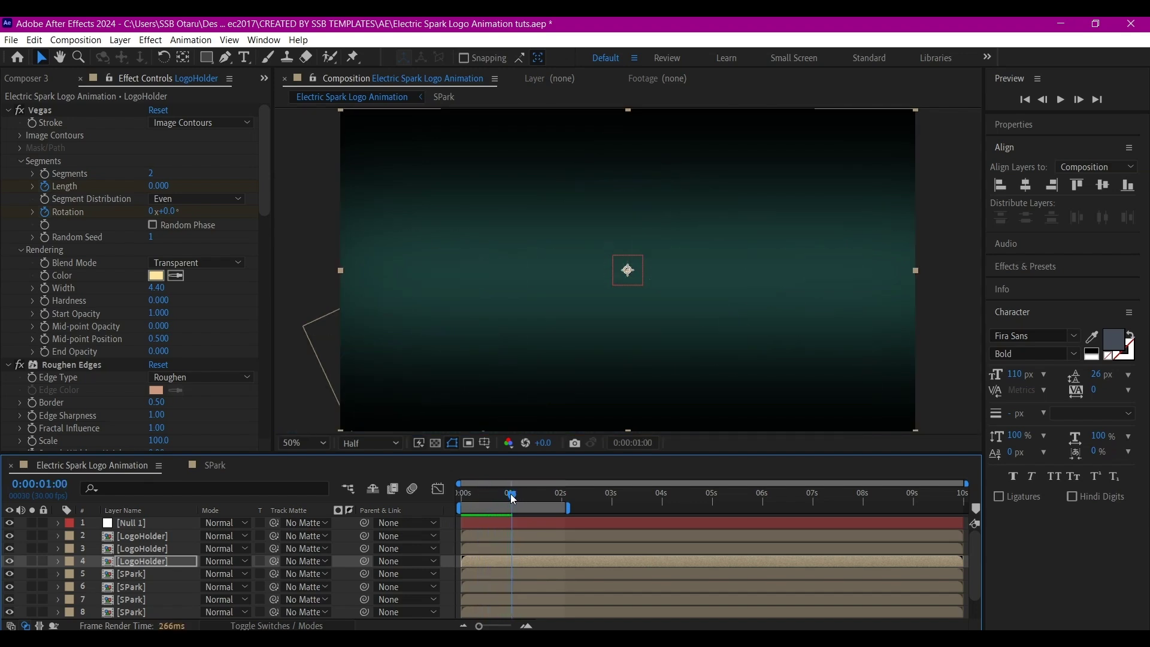
Split LogoHolder layers 2–4 at the current time and shift them to start later
left_click(507, 535)
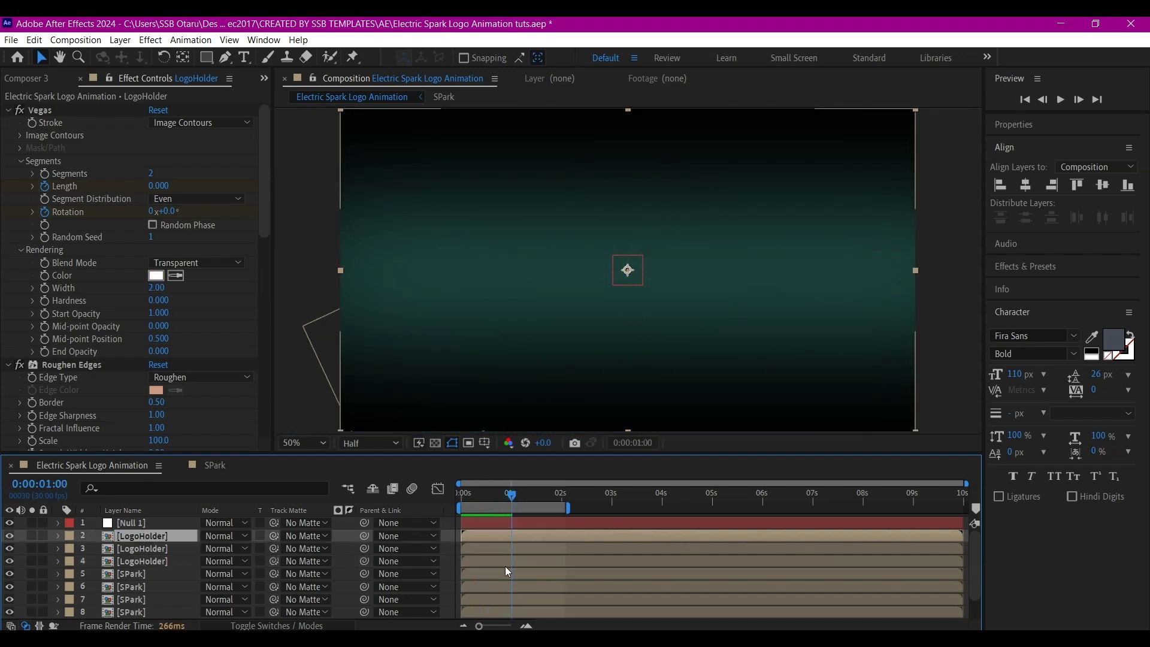
left_click(506, 564, "shift")
key("ctrl+shift+d")
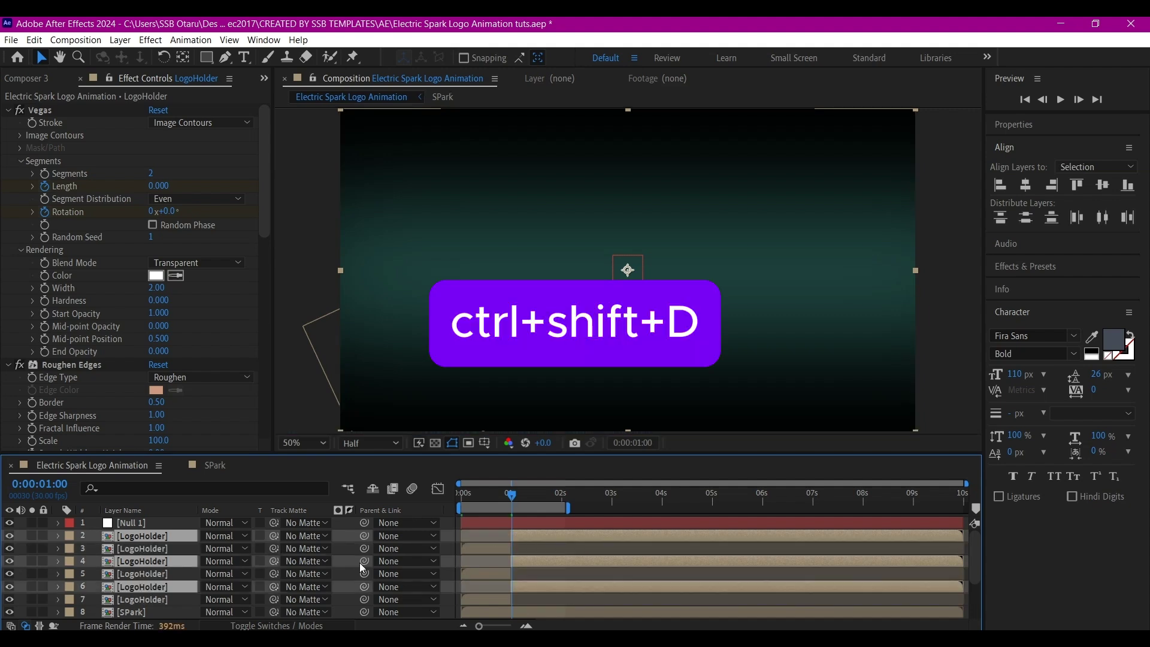
left_click_drag(133, 592, 146, 557)
left_click_drag(551, 539, 518, 541)
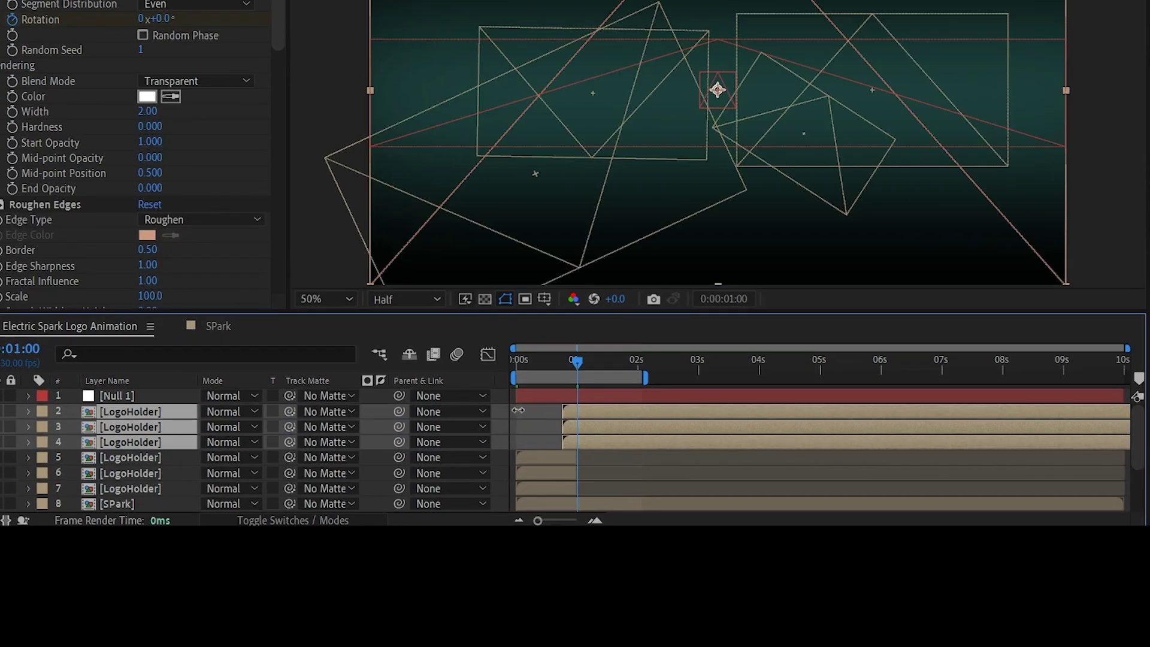
left_click_drag(517, 410, 519, 410)
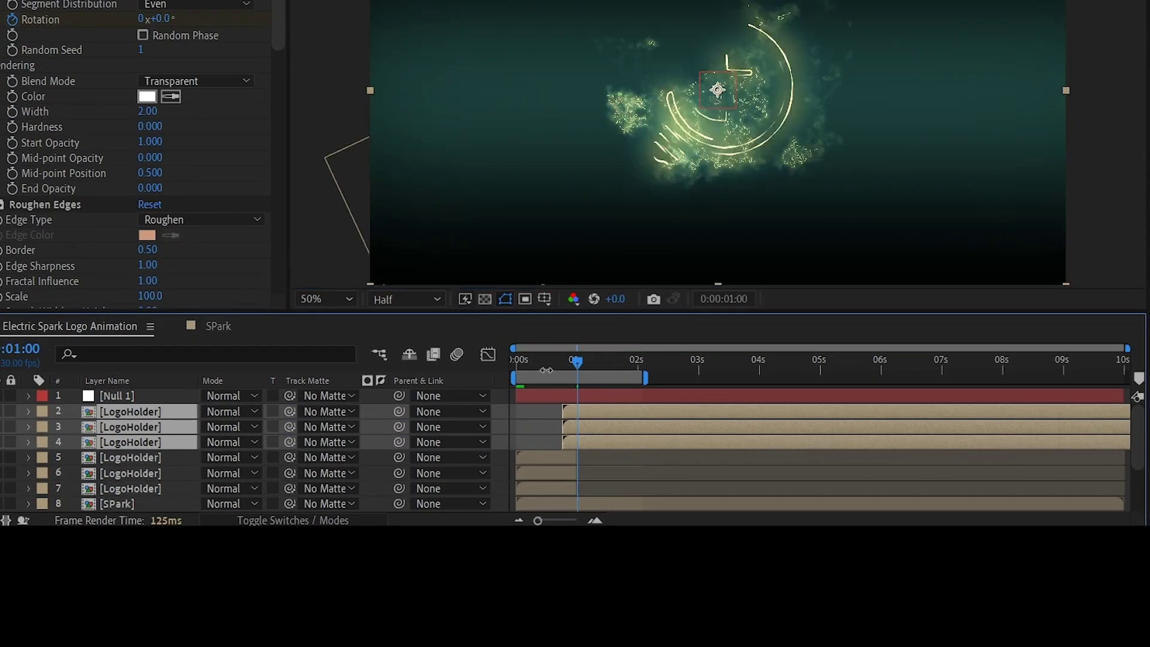
left_click_drag(558, 369, 523, 370)
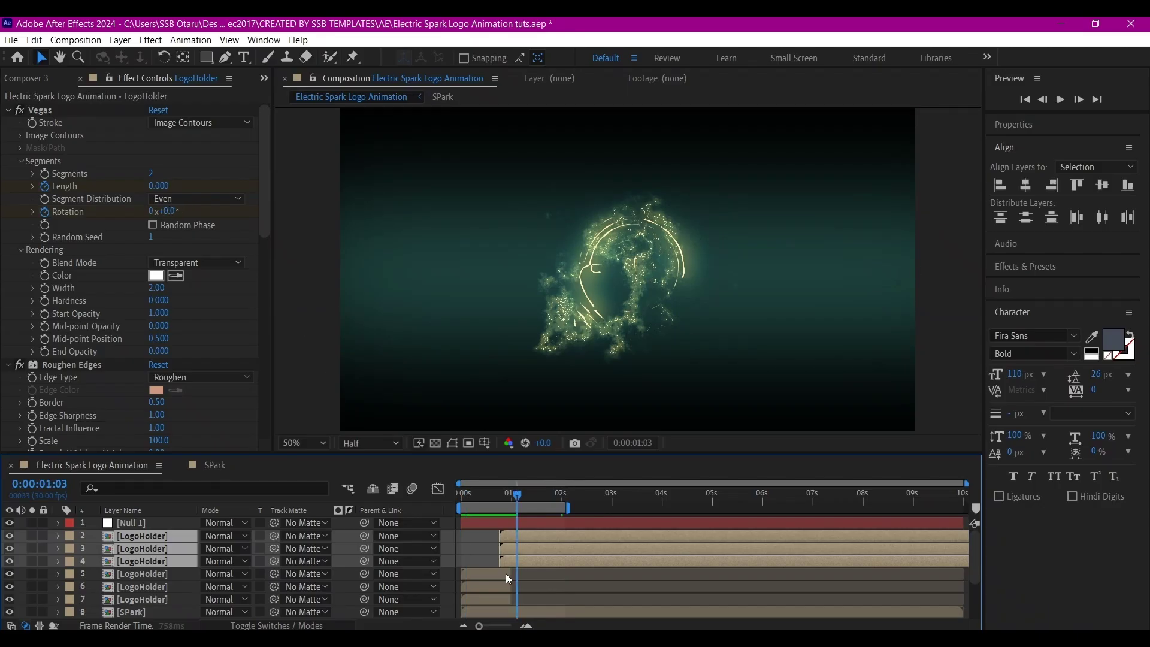
Duplicate the SPark layer and offset the copy slightly later in time
scroll(509, 574, "down", 3)
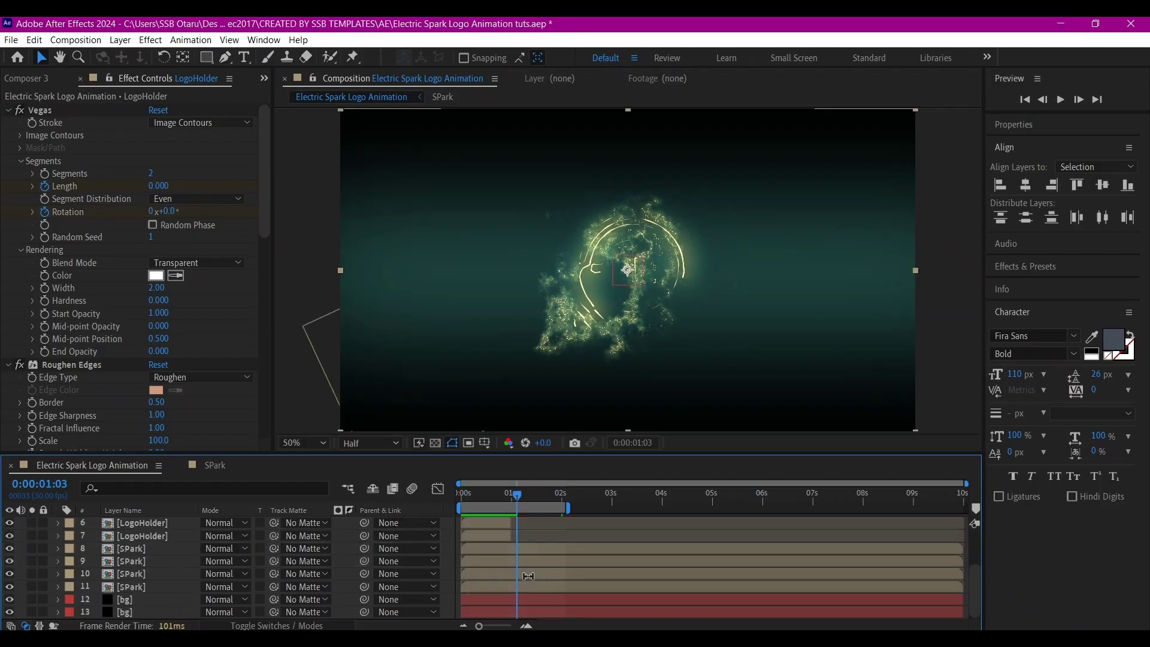
left_click(516, 546)
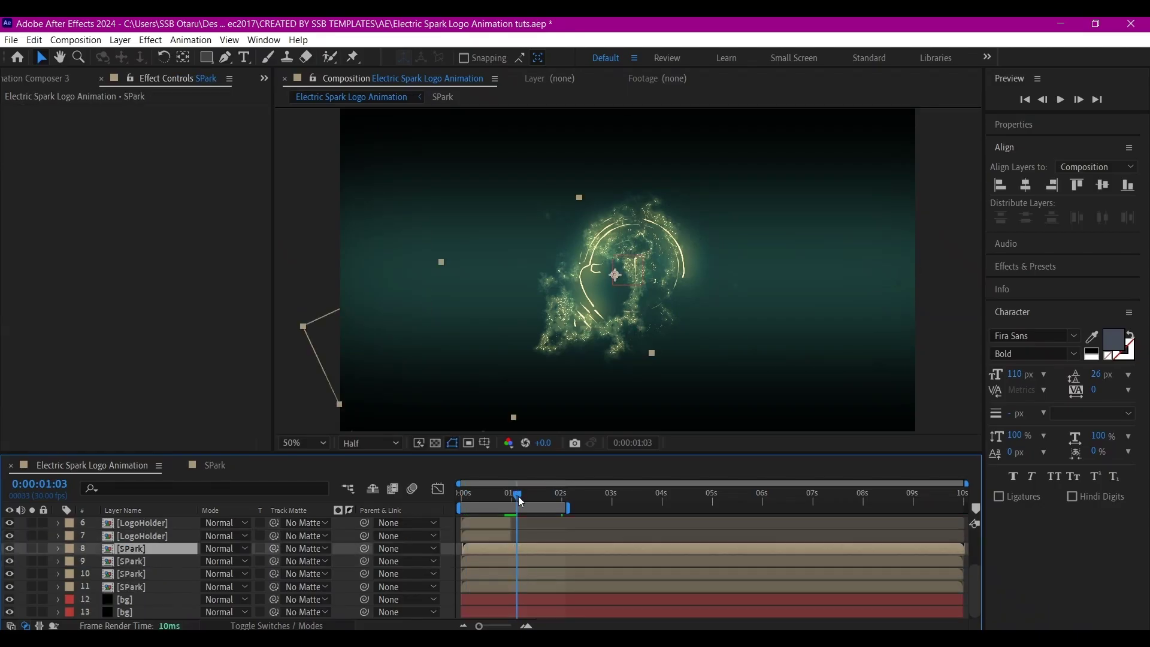
left_click_drag(518, 496, 491, 498)
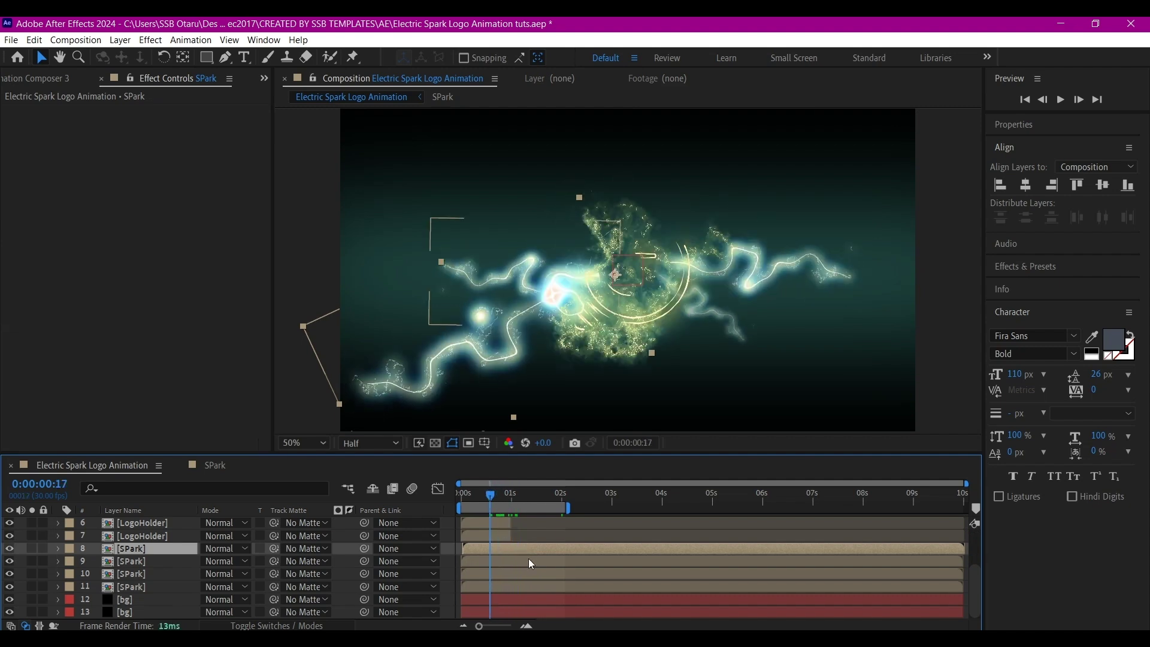
key("ctrl+d")
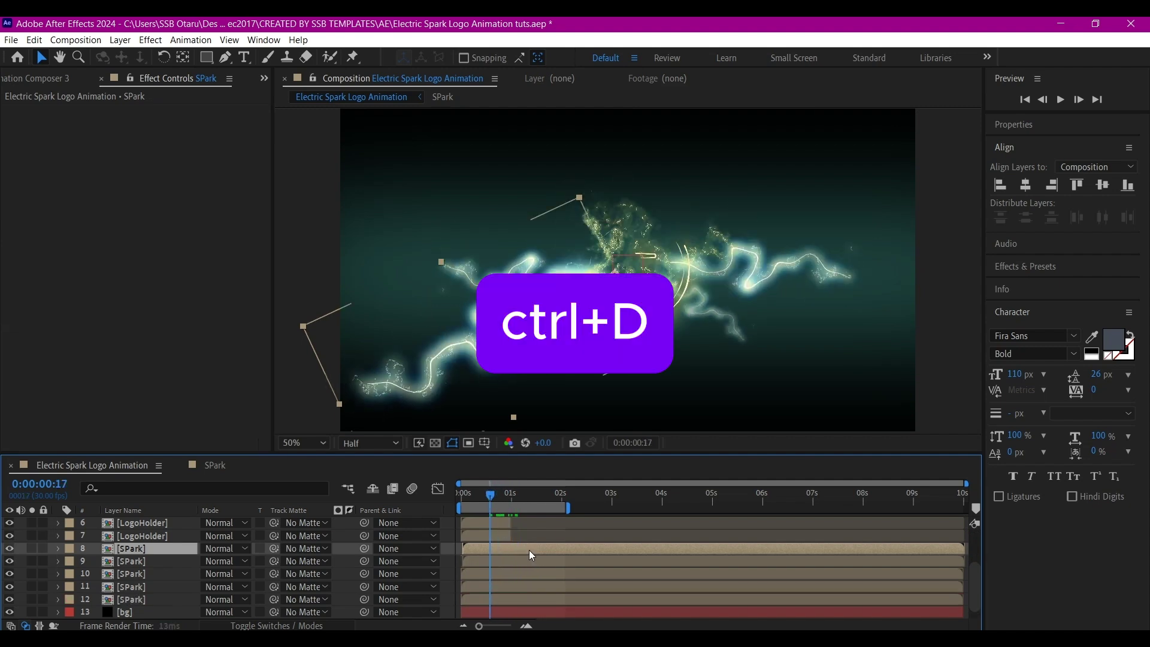
left_click_drag(497, 544, 527, 549)
left_click_drag(490, 495, 543, 503)
Duplicate the second LogoHolder layer
scroll(540, 522, "up", 3)
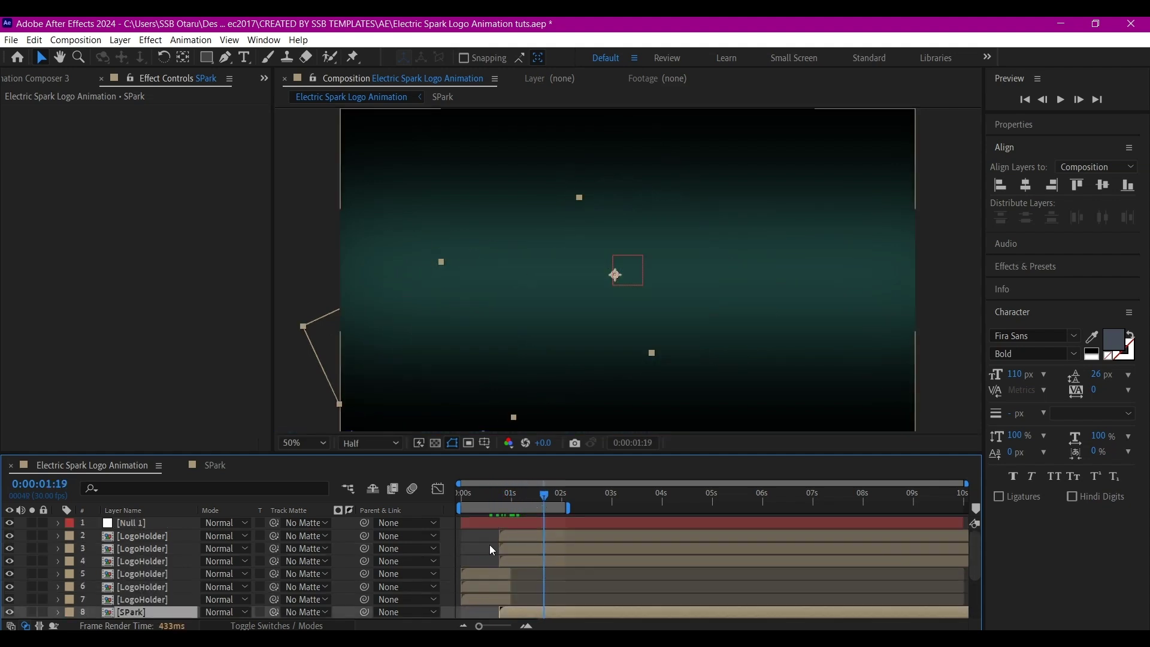
left_click(521, 537)
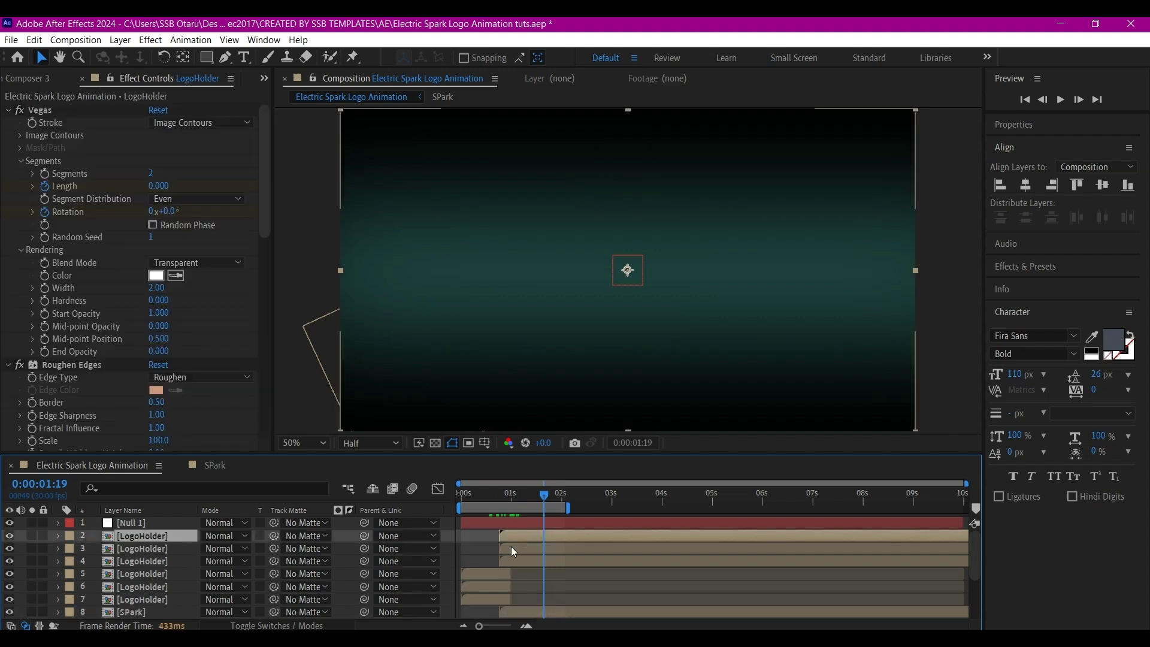
key("ctrl+d")
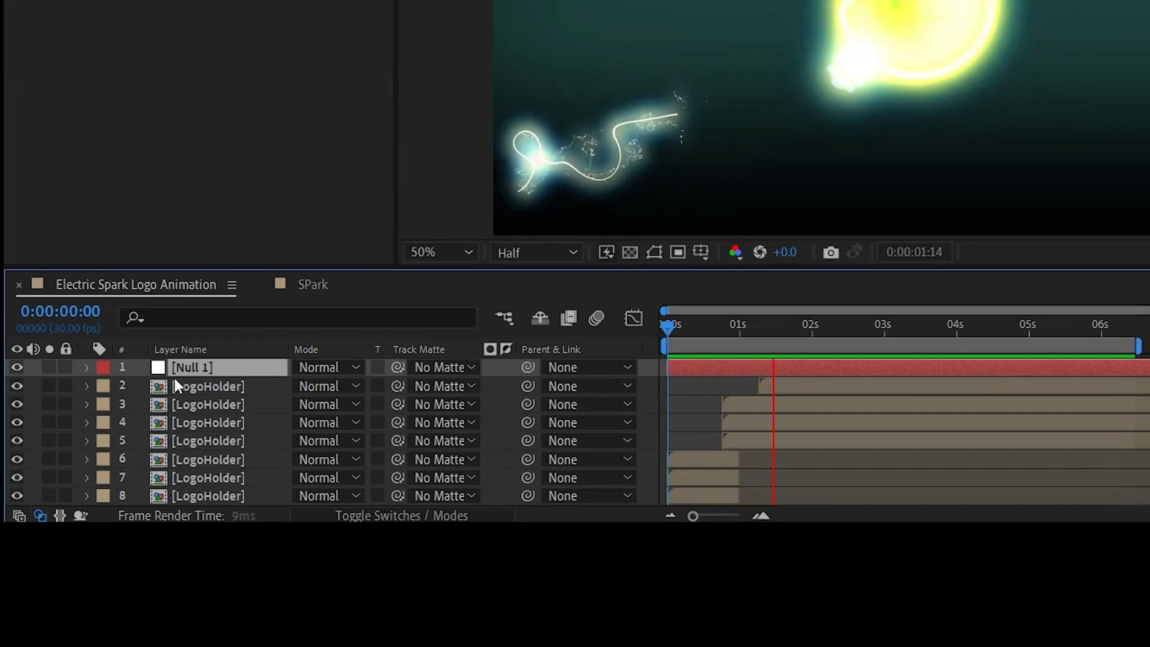
Parent every layer from layer 2 down to the last SPark layer to Null 1
scroll(192, 411, "down", 4)
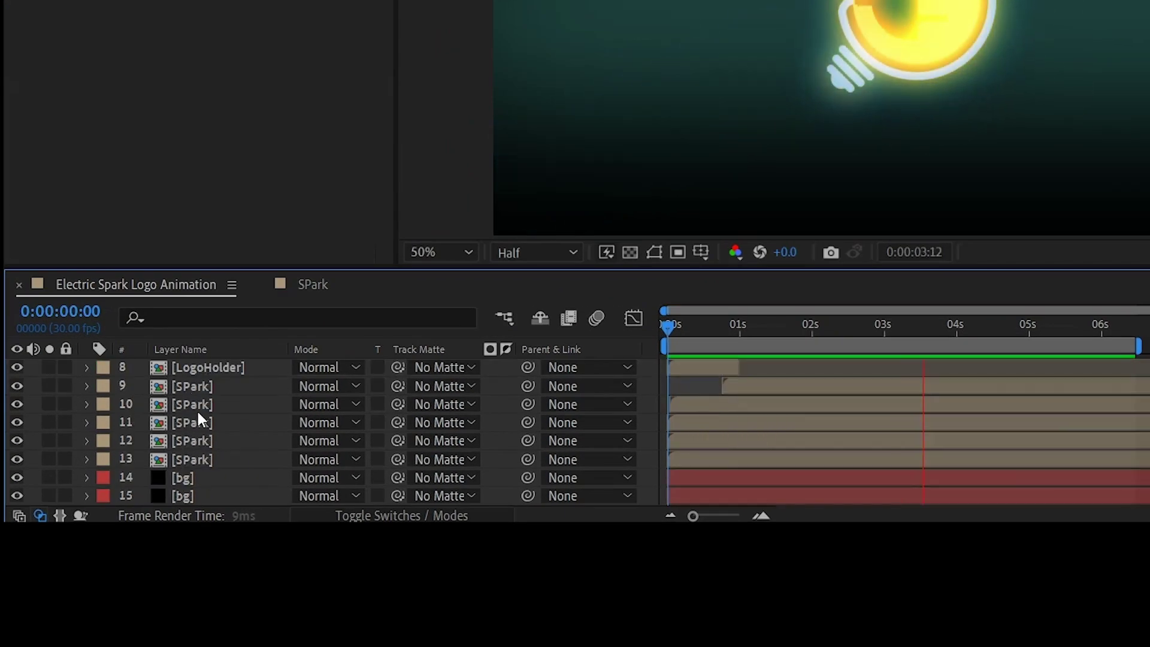
left_click(198, 459)
scroll(210, 450, "up", 4)
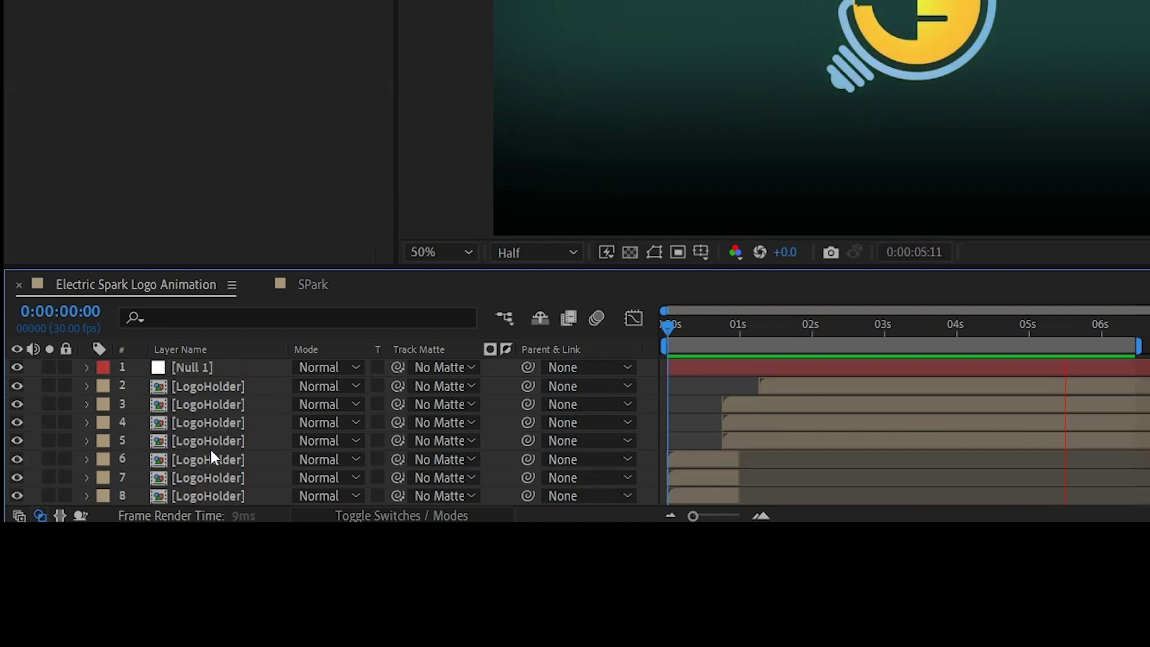
left_click(199, 383, "shift")
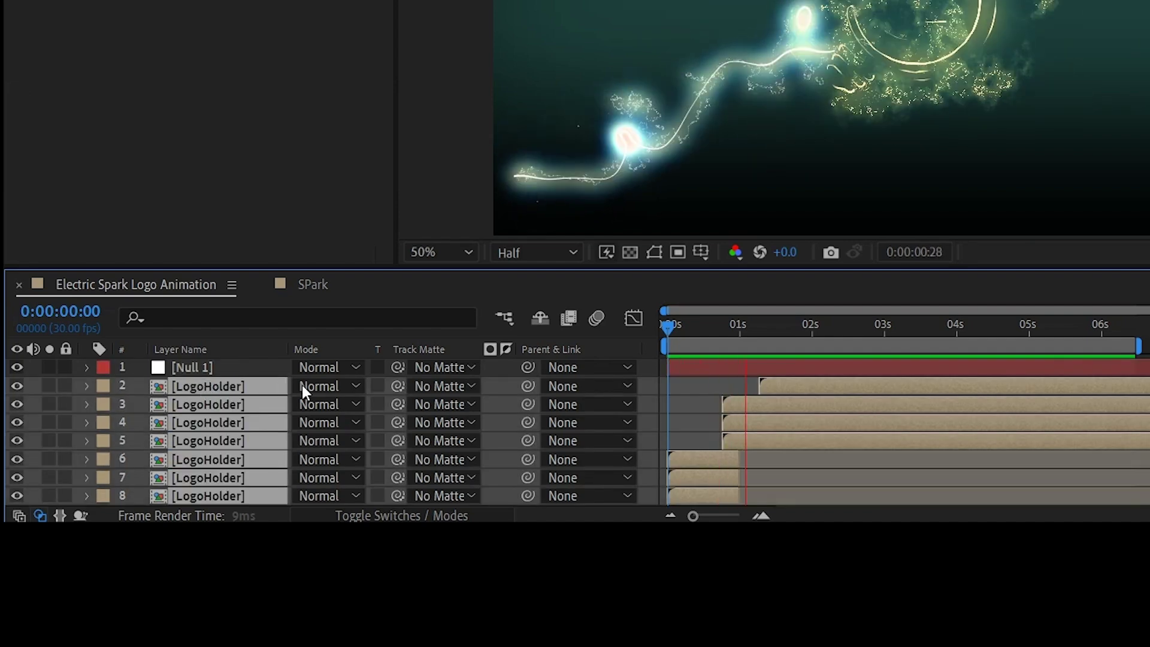
left_click_drag(523, 385, 182, 361)
left_click(181, 362)
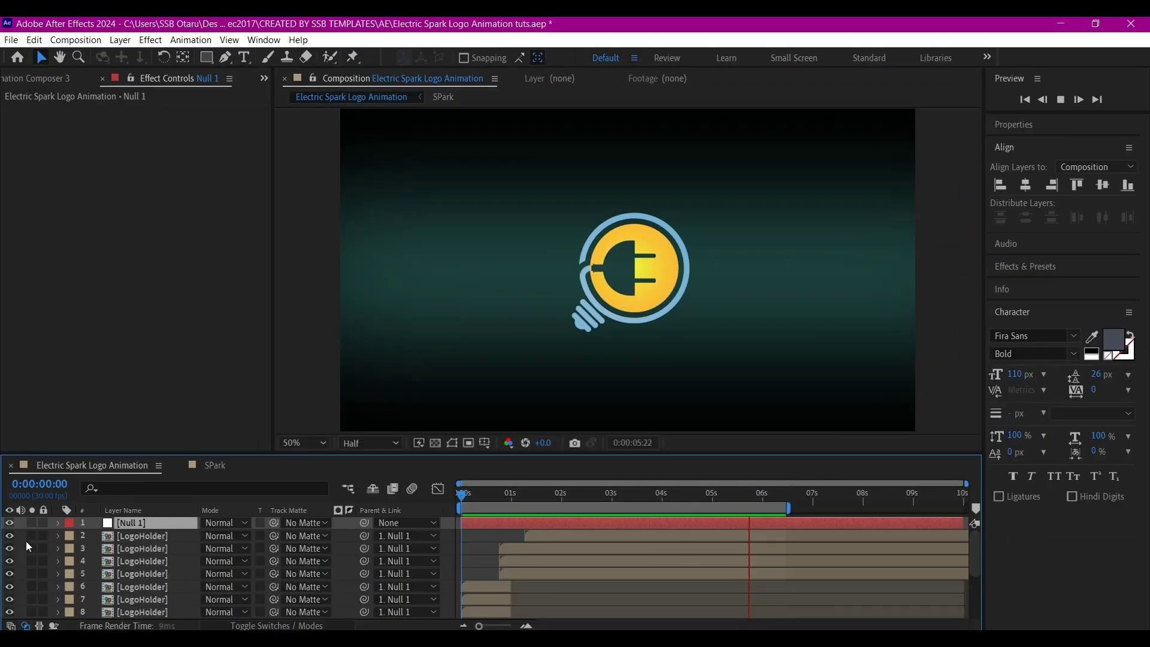
Create a new adjustment layer named 'transform'
right_click(20, 540)
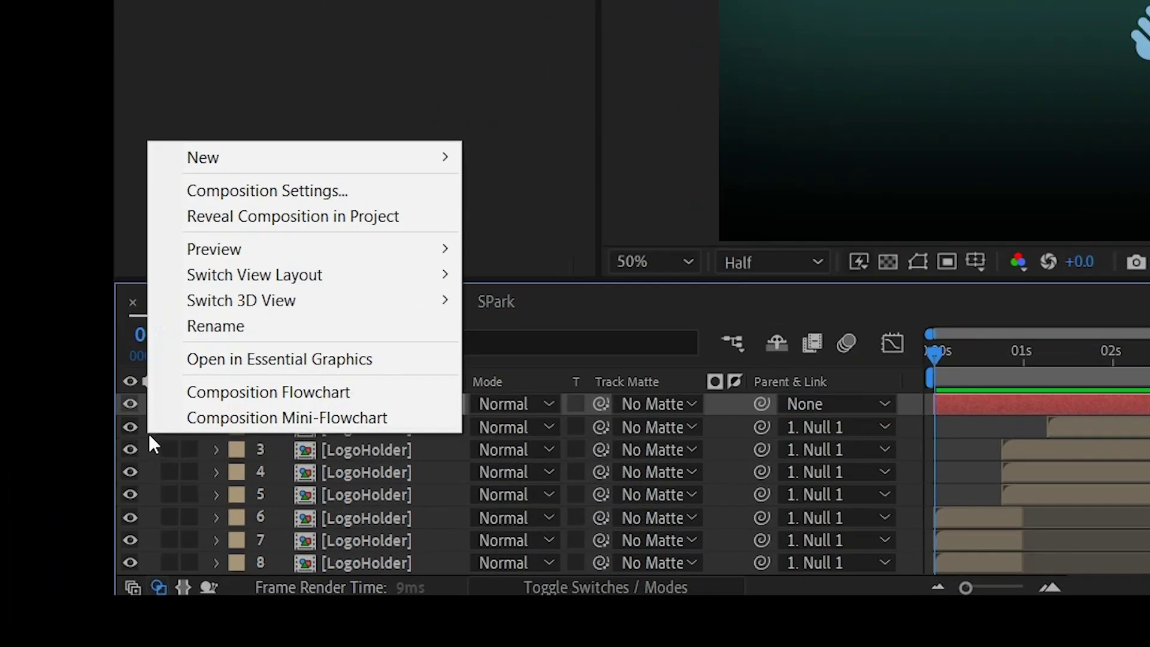
mouse_move(57, 380)
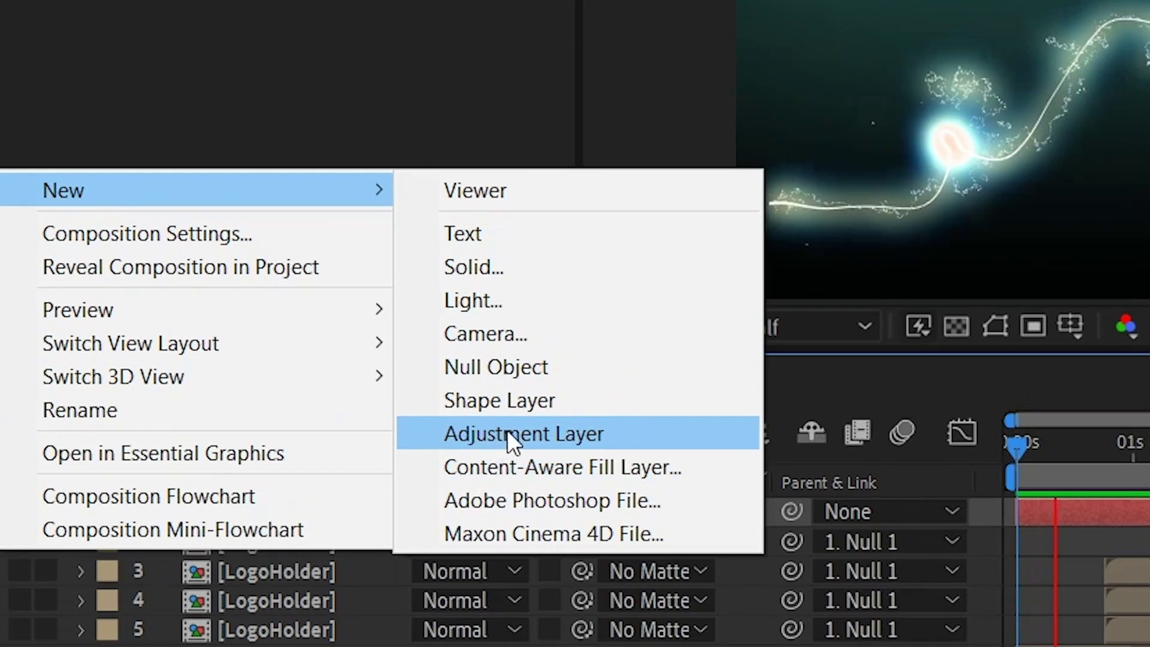
left_click(506, 432)
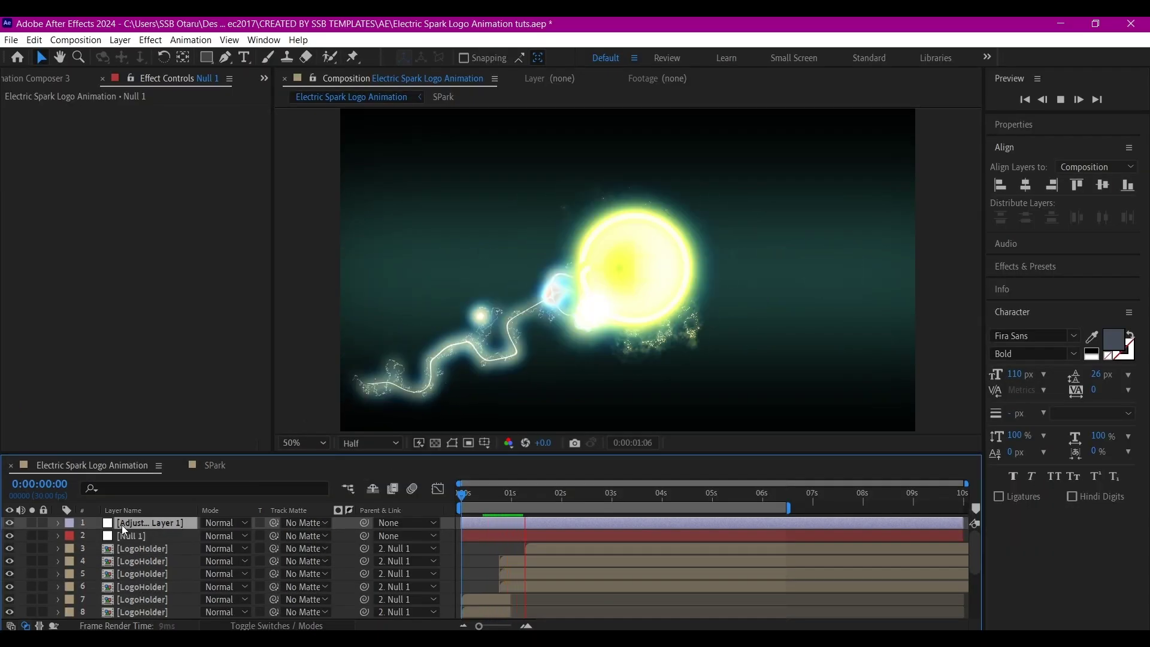
key("Return")
type("transform")
key("Return")
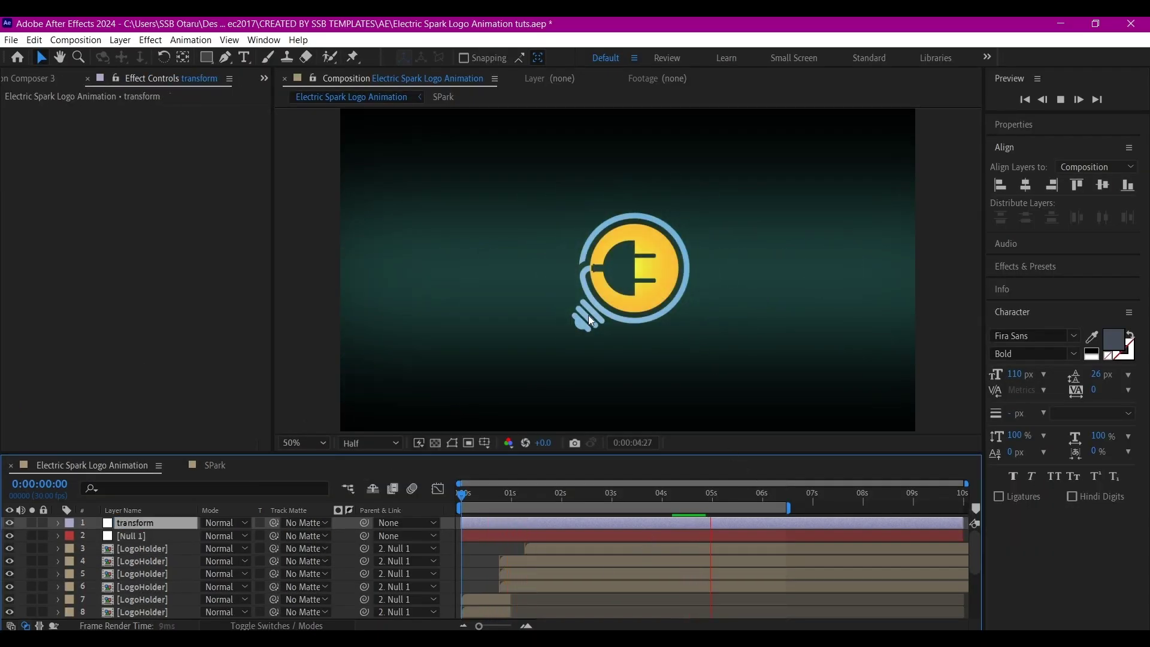
Apply the Transform effect to it and set Scale to 140
key("space")
key("ctrl+space")
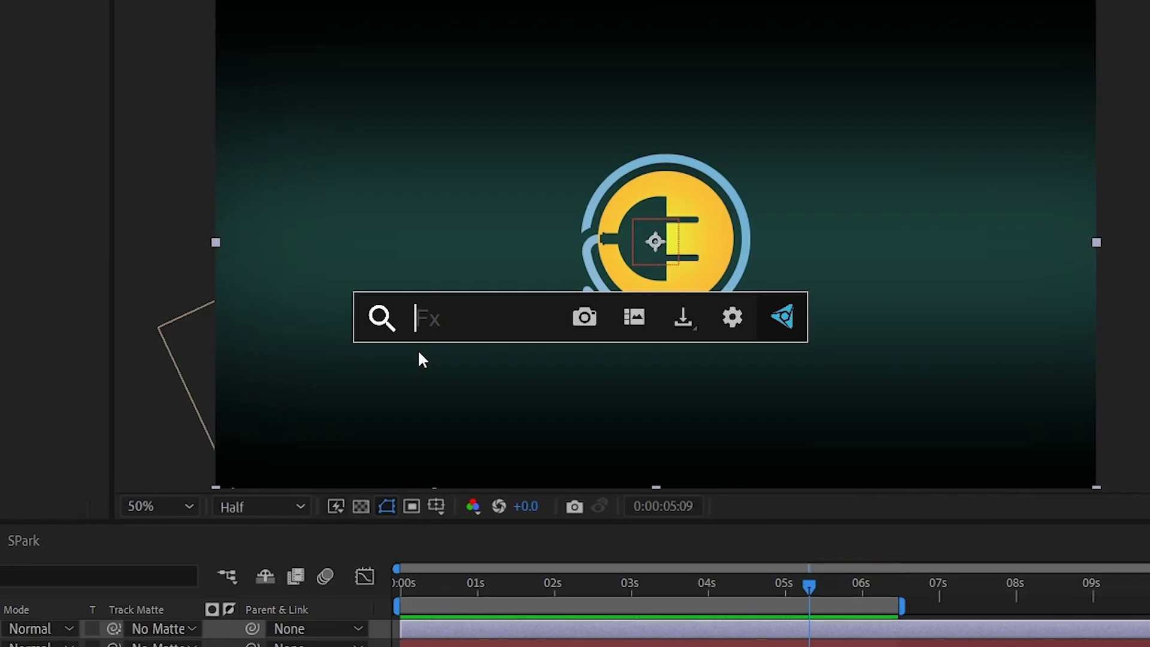
type("trans")
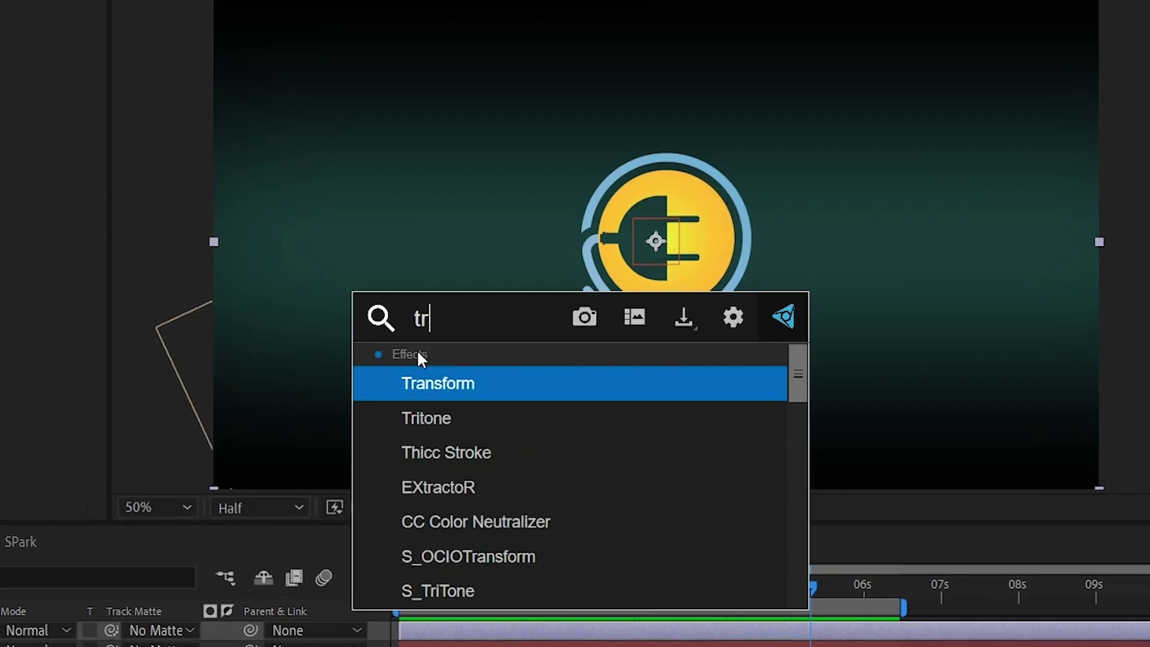
left_click(419, 394)
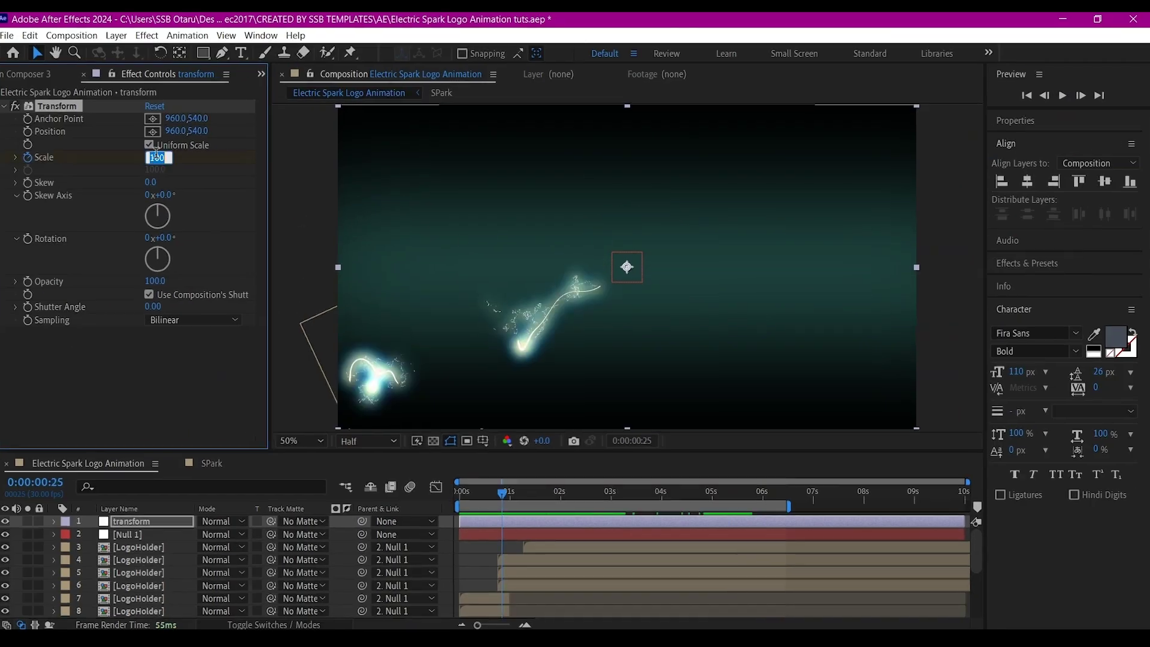
type("140")
key("Return")
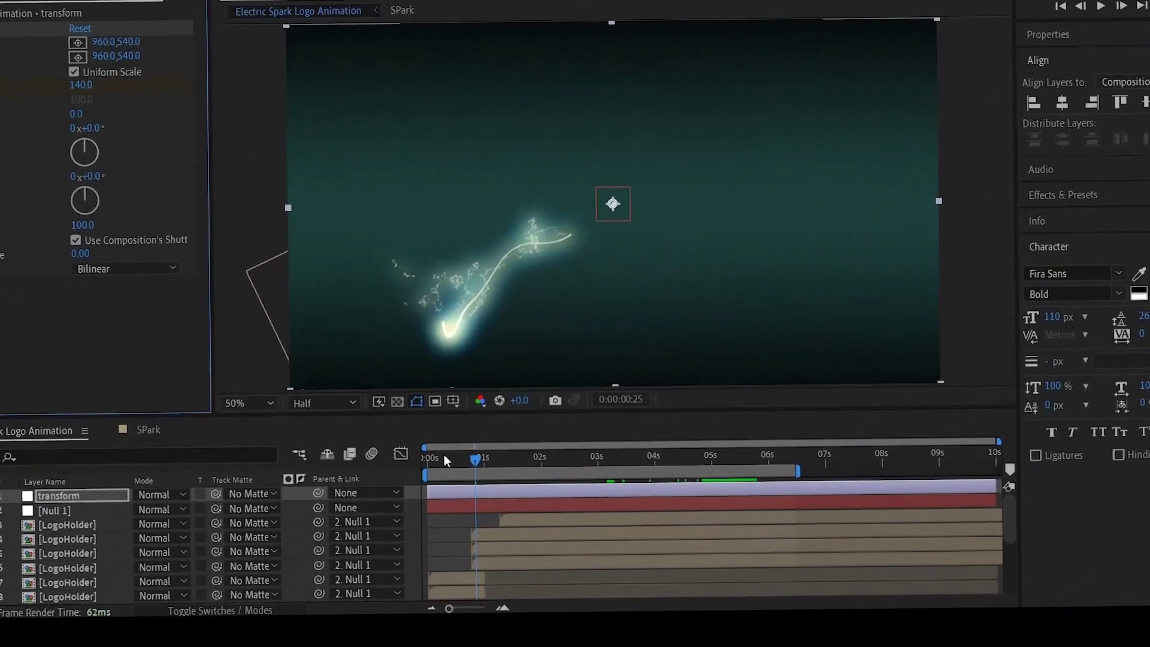
Reveal the Scale keyframes and apply Easy Ease to the first ones
key("Home")
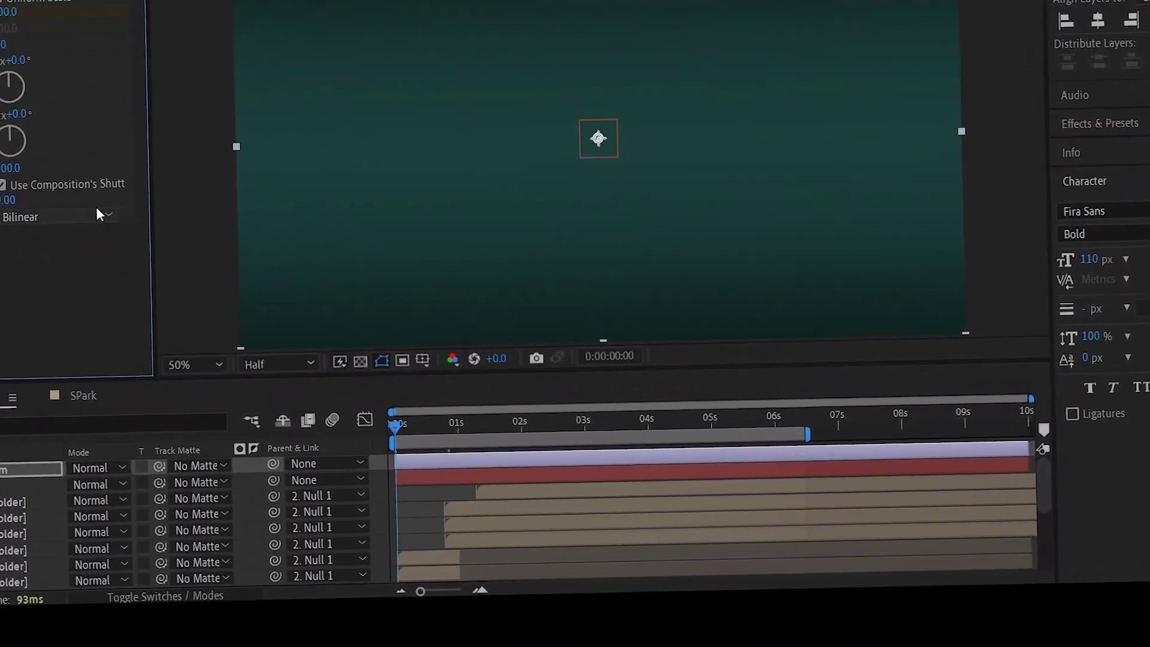
key("u")
left_click_drag(490, 413, 784, 383)
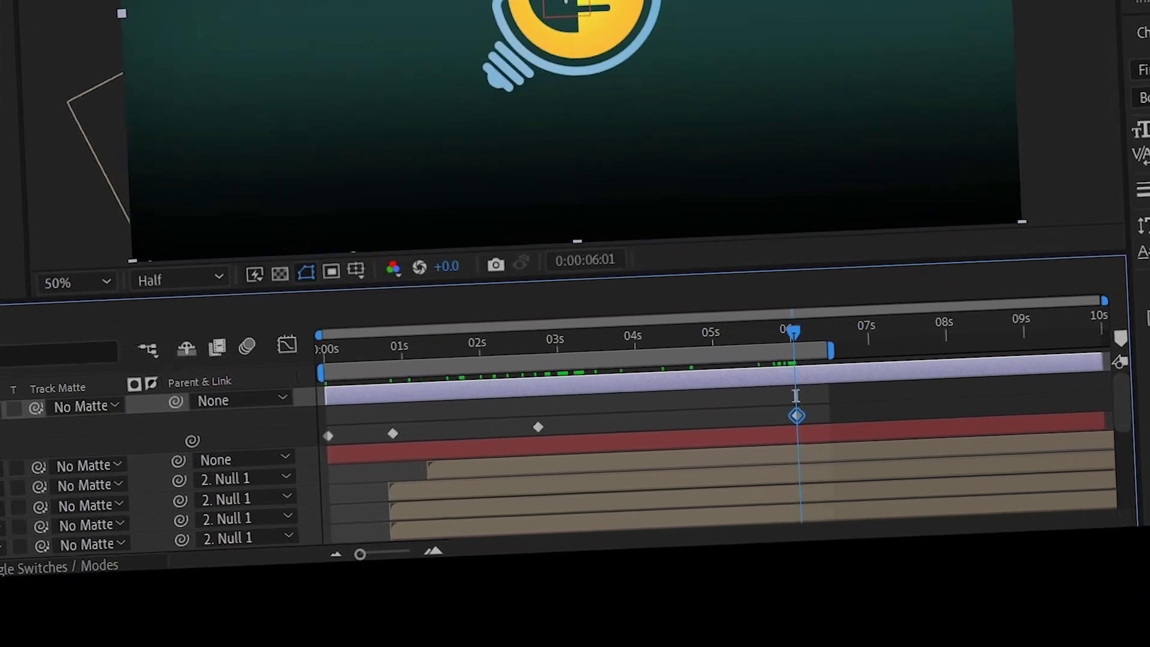
right_click(328, 435)
mouse_move(422, 419)
left_click(684, 250)
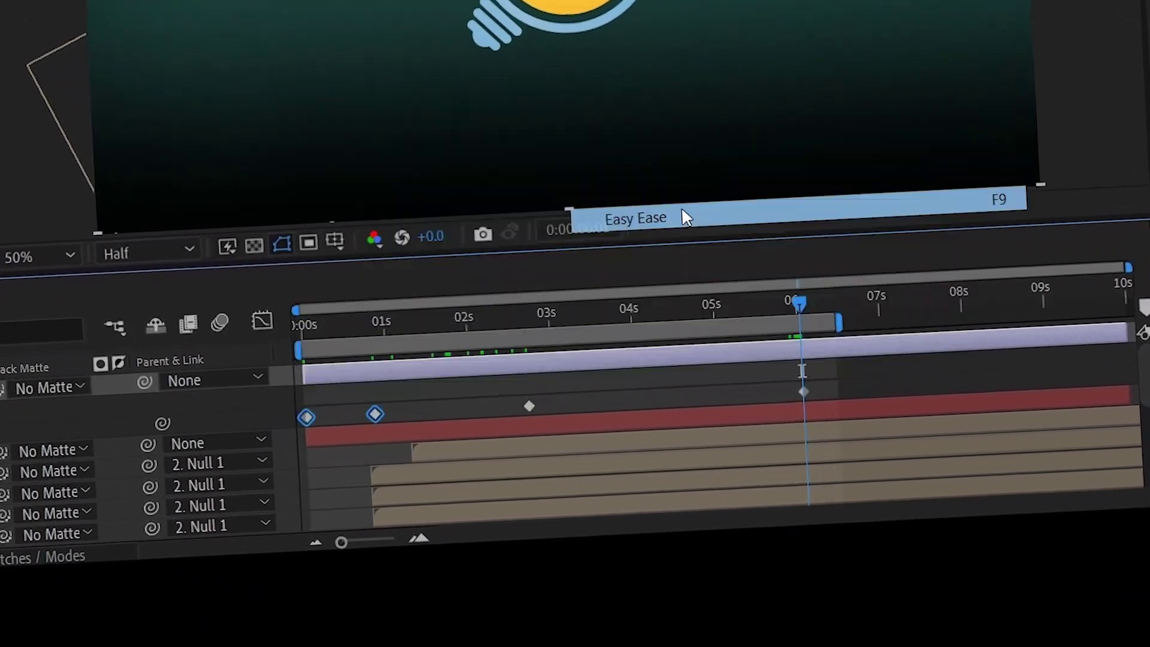
key("shift+F3")
key("shift+F3")
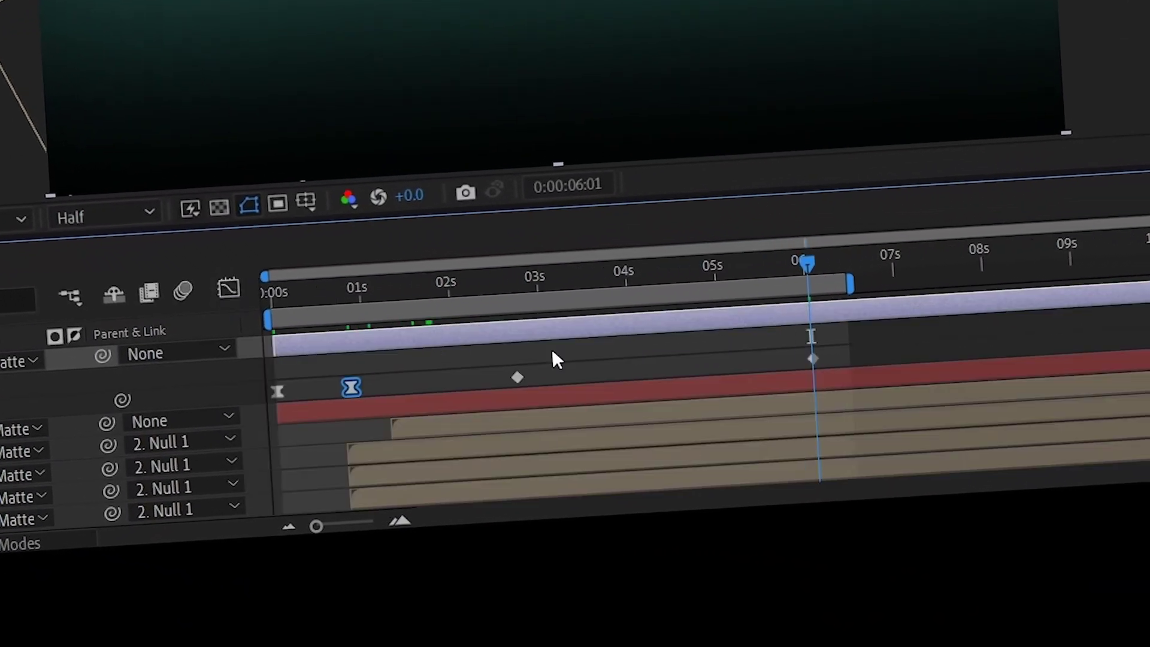
left_click(525, 398)
right_click(515, 364)
Apply Easy Ease to the later Scale keyframes and preview the animation
mouse_move(688, 312)
left_click(878, 115)
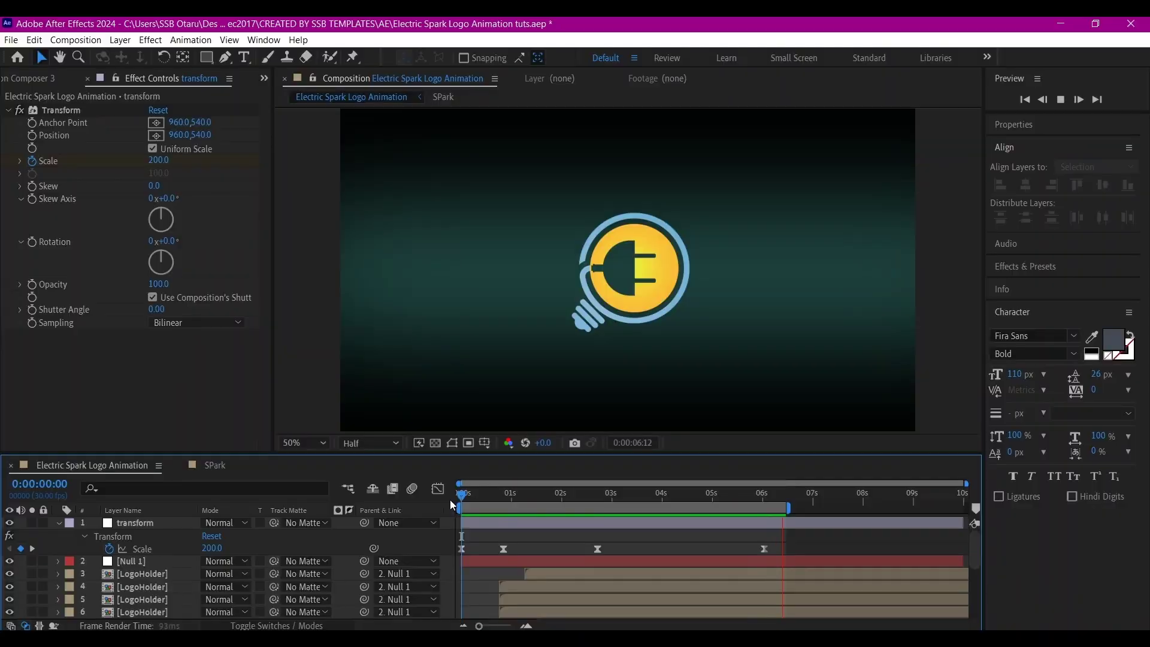
key("space")
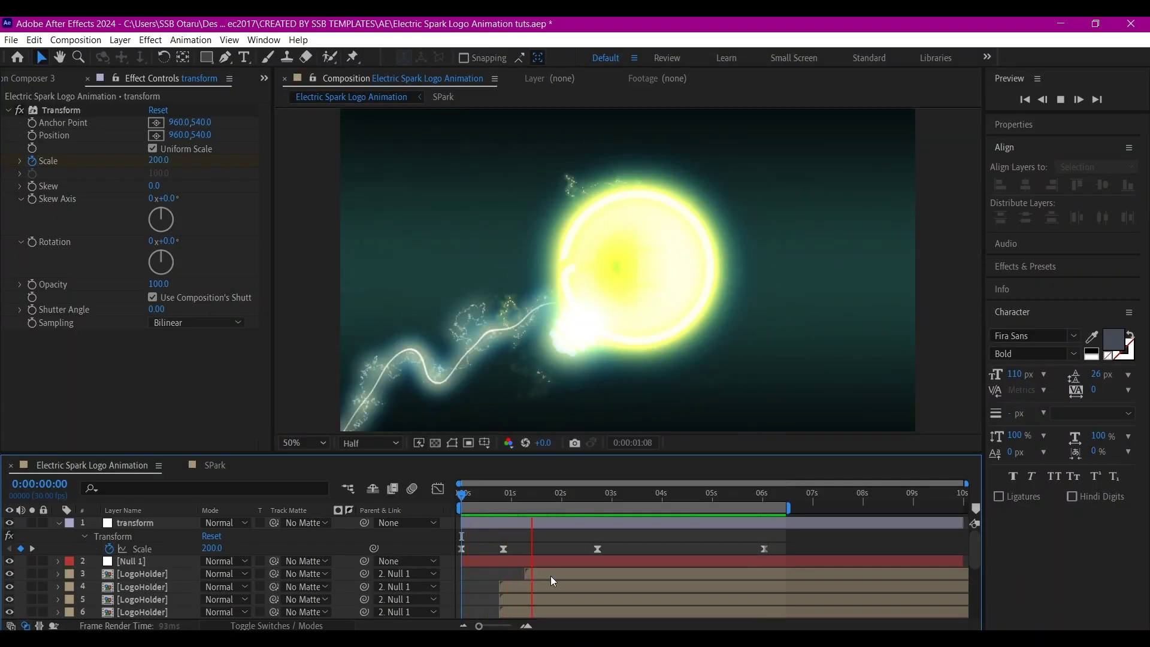